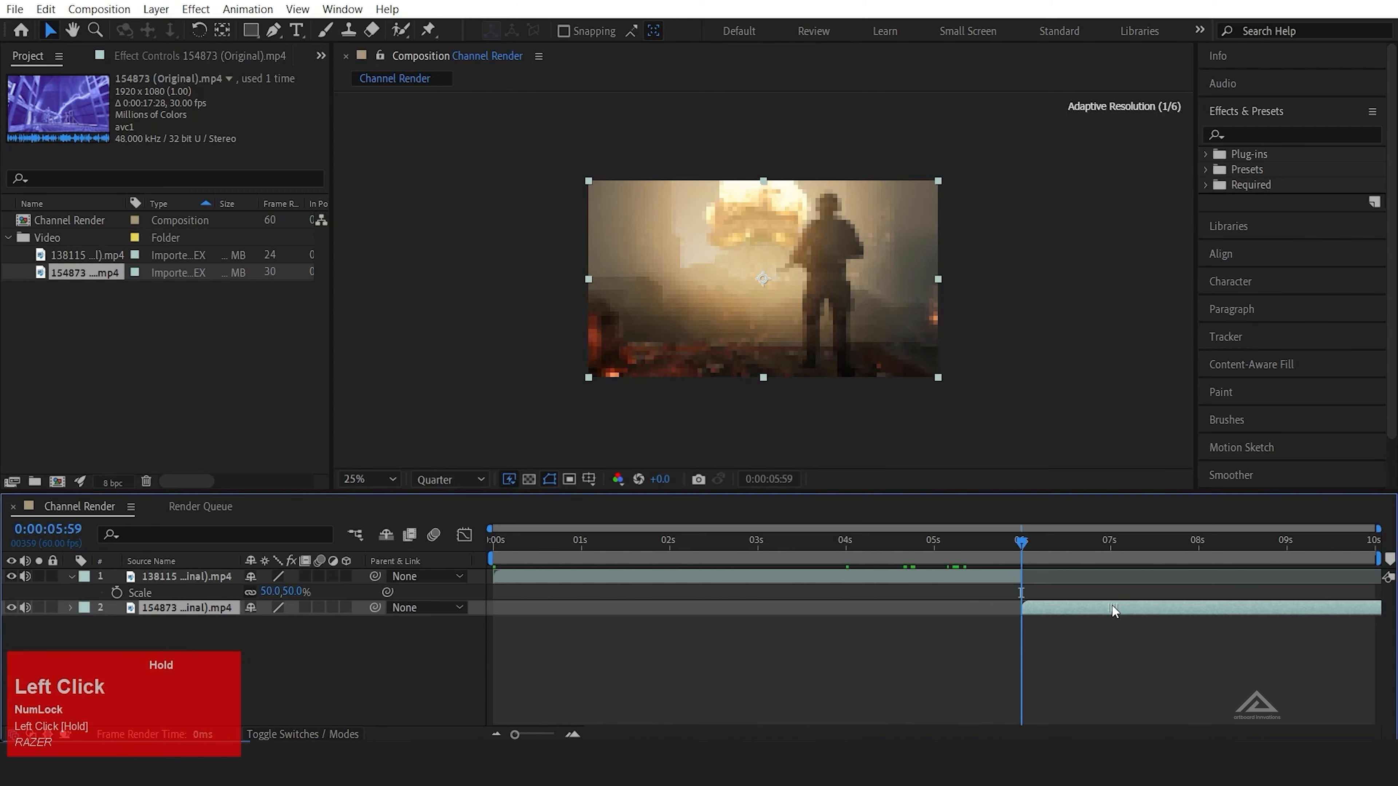
Step: Add a new adjustment layer above both video clips in the Channel Render composition
left_click_drag(1021, 542, 1377, 566)
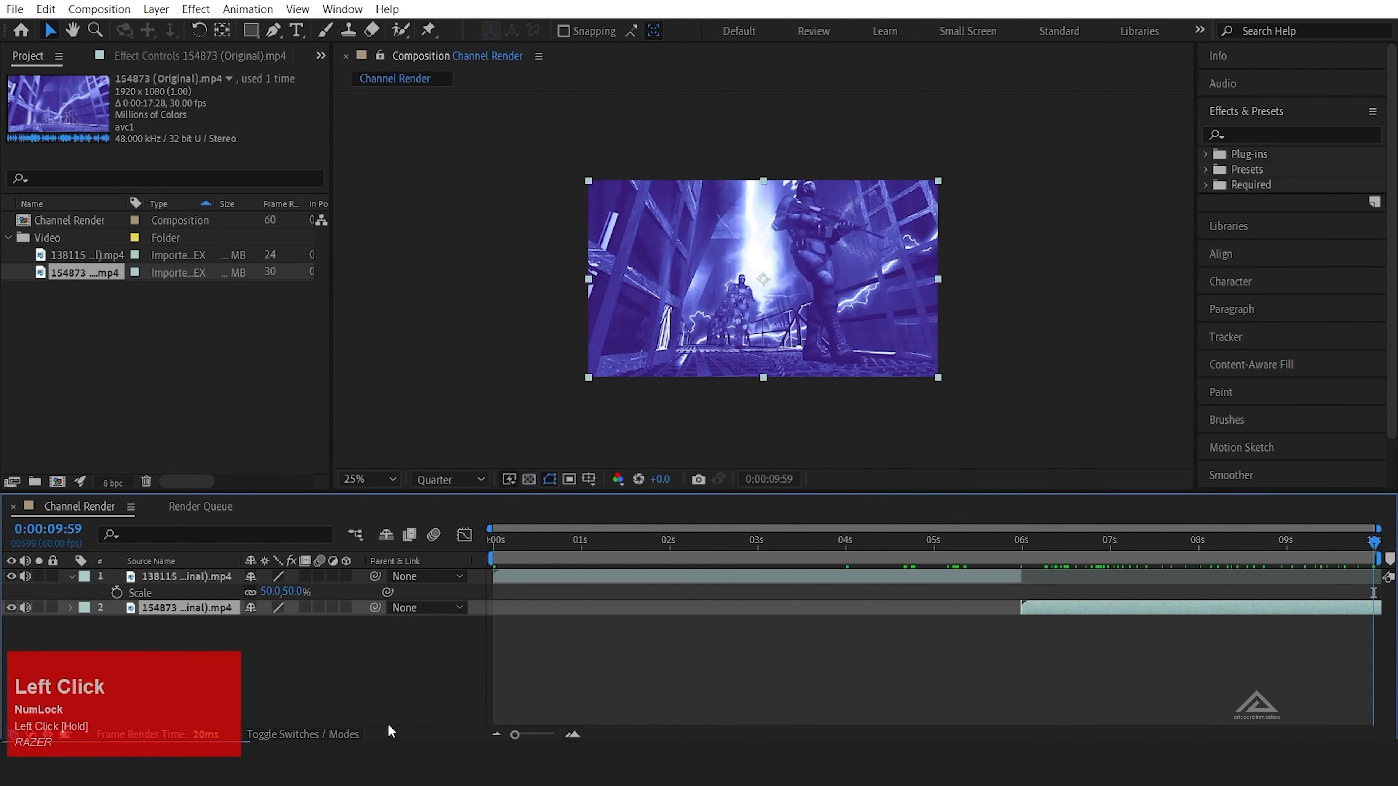
right_click(389, 665)
left_click(514, 458)
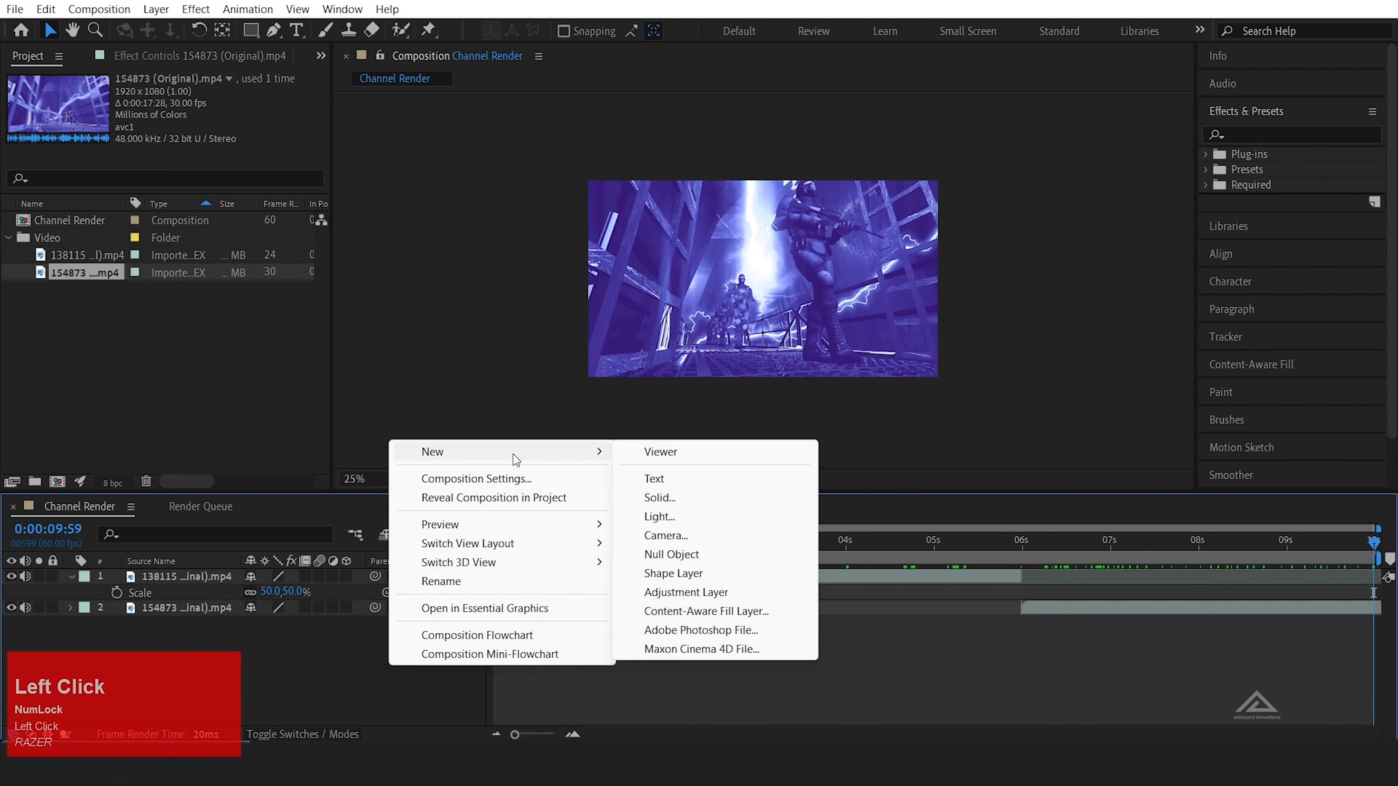
left_click(686, 592)
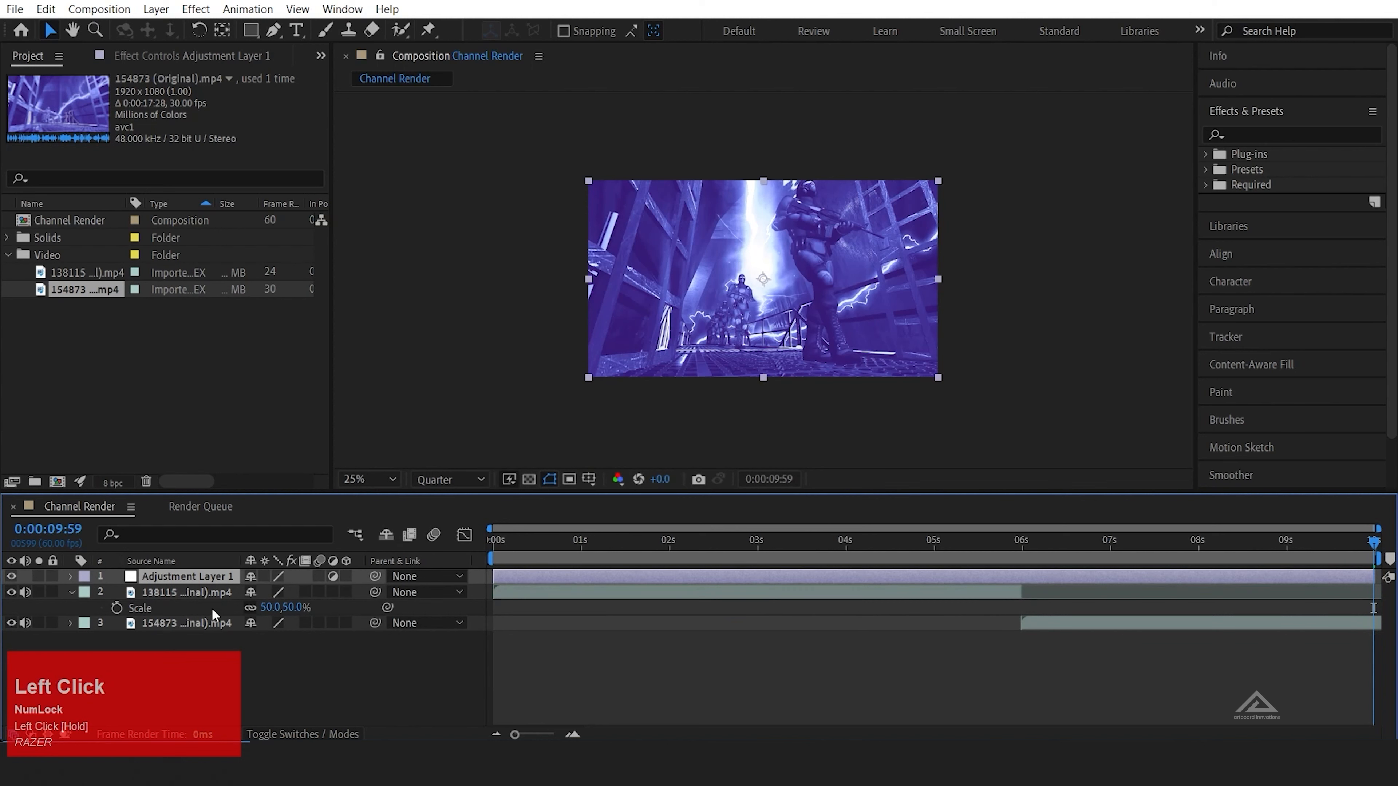
Step: Rename the new adjustment layer as Adjustment
right_click(188, 578)
left_click(228, 530)
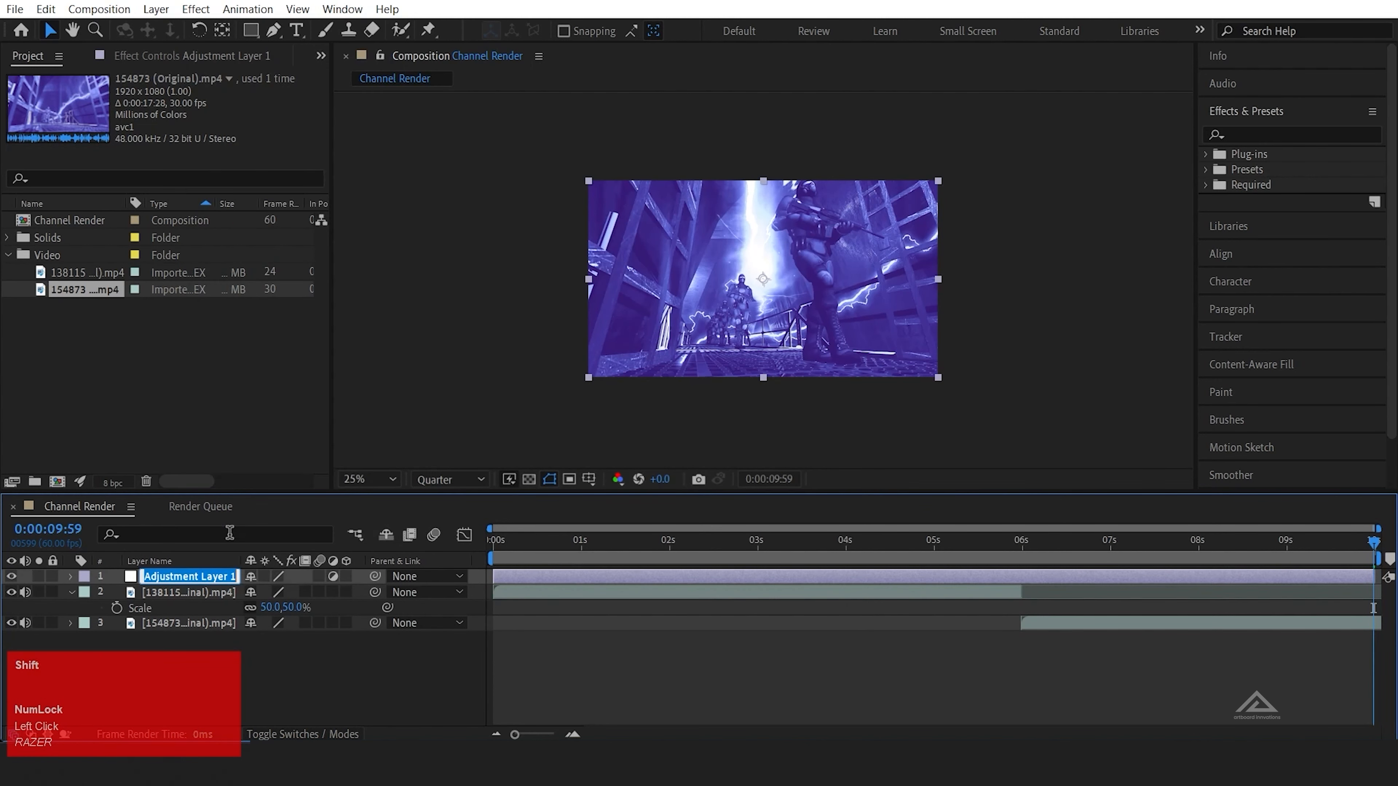
type("A")
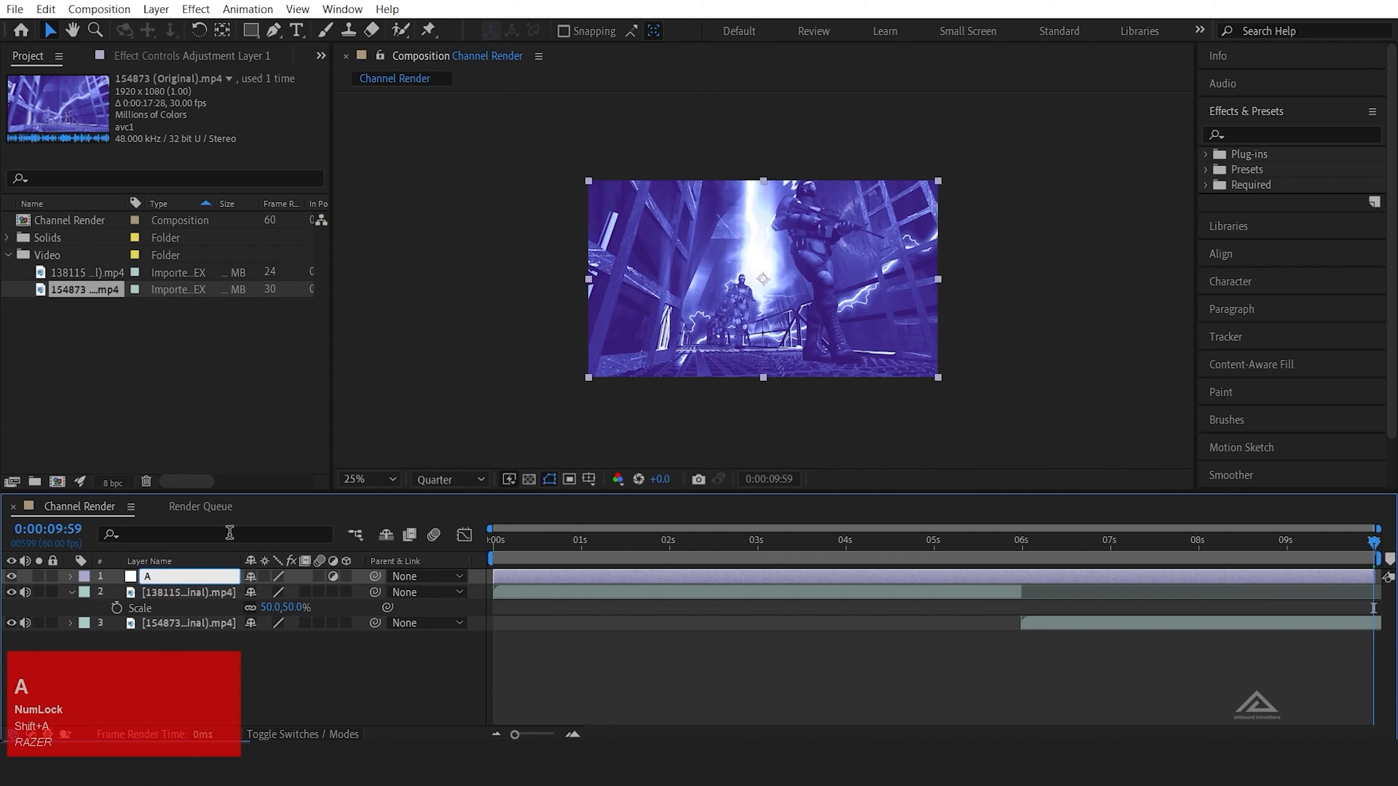
key("BackSpace")
type("Adjus")
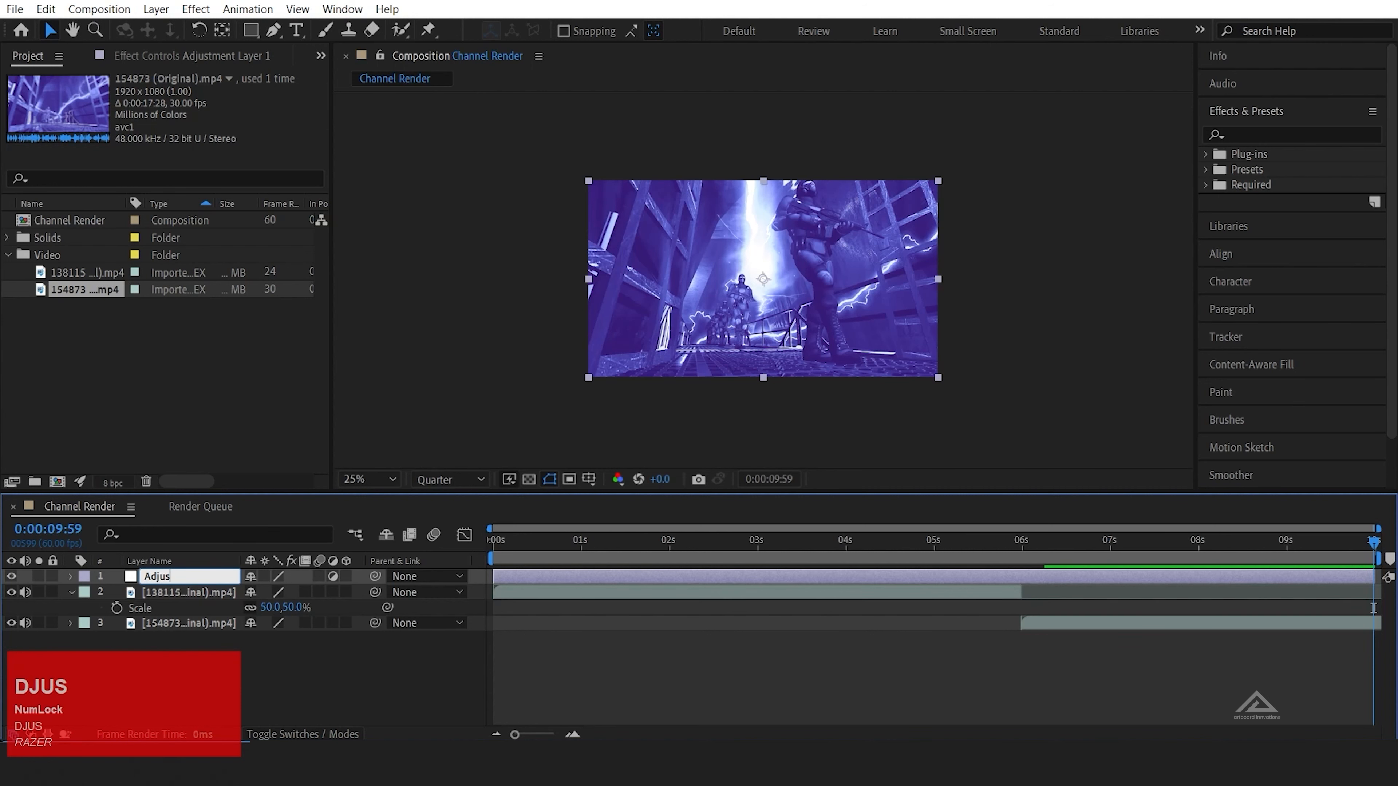
type("tment")
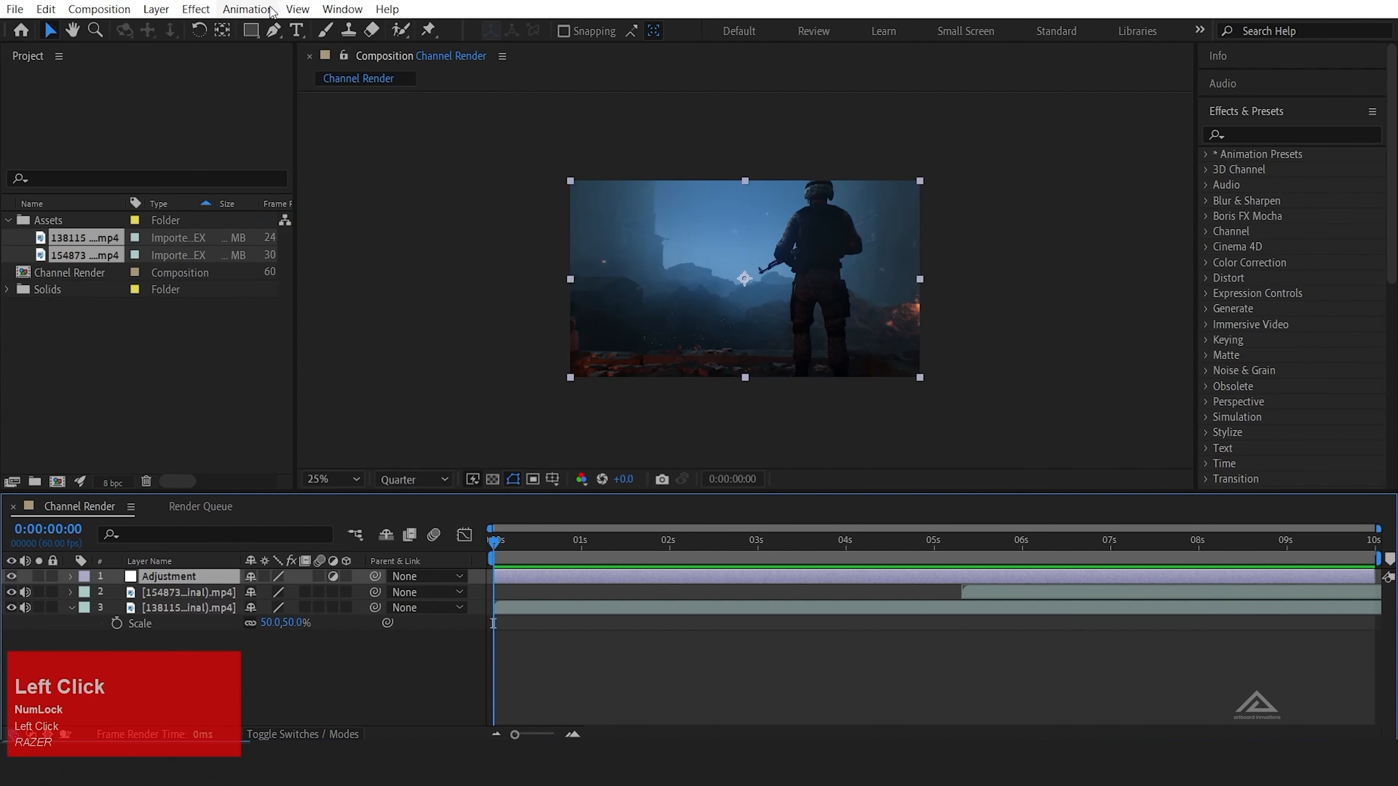
Step: Apply the animation preset "Camera - Night Scene Horror (updated)" from the Action Movies Effects folder to the Adjustment layer
left_click(248, 10)
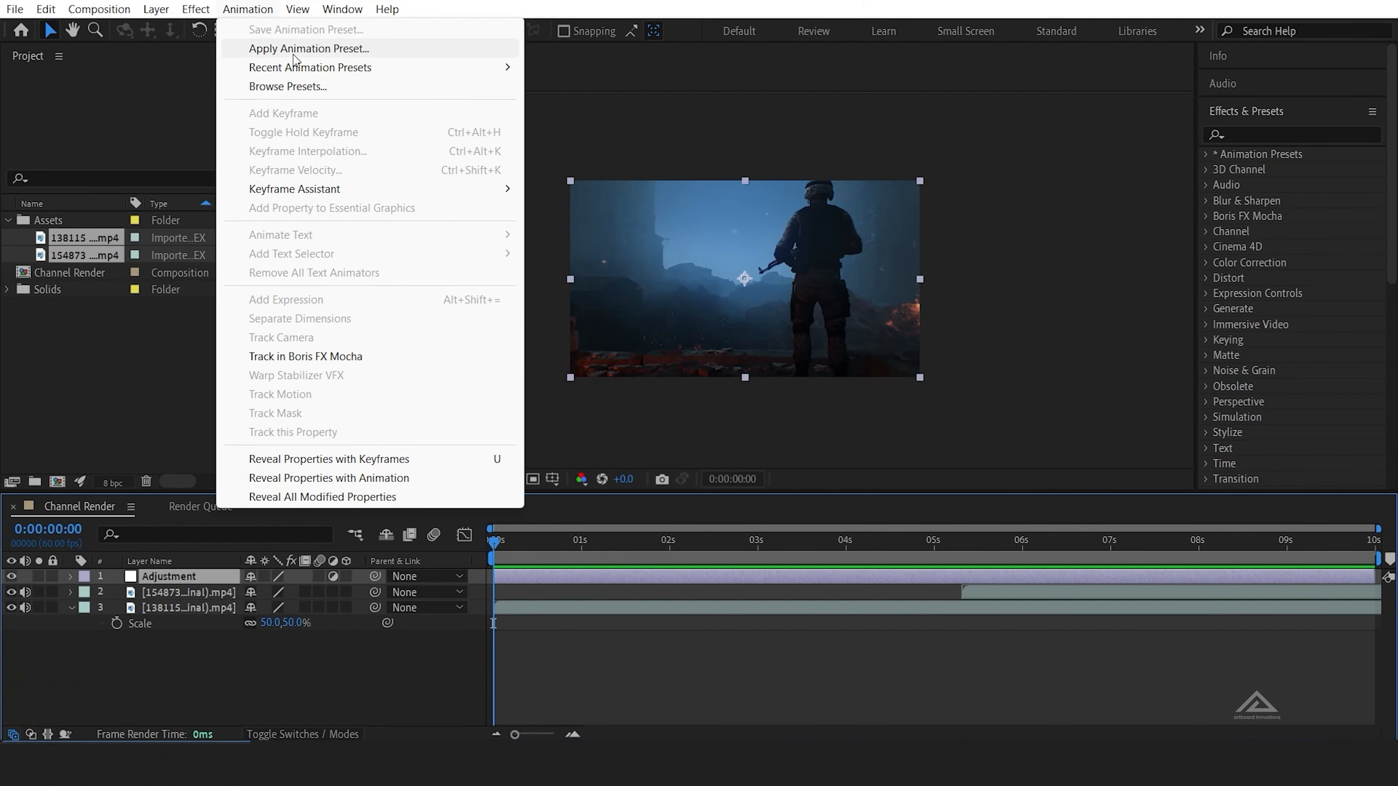
left_click(294, 50)
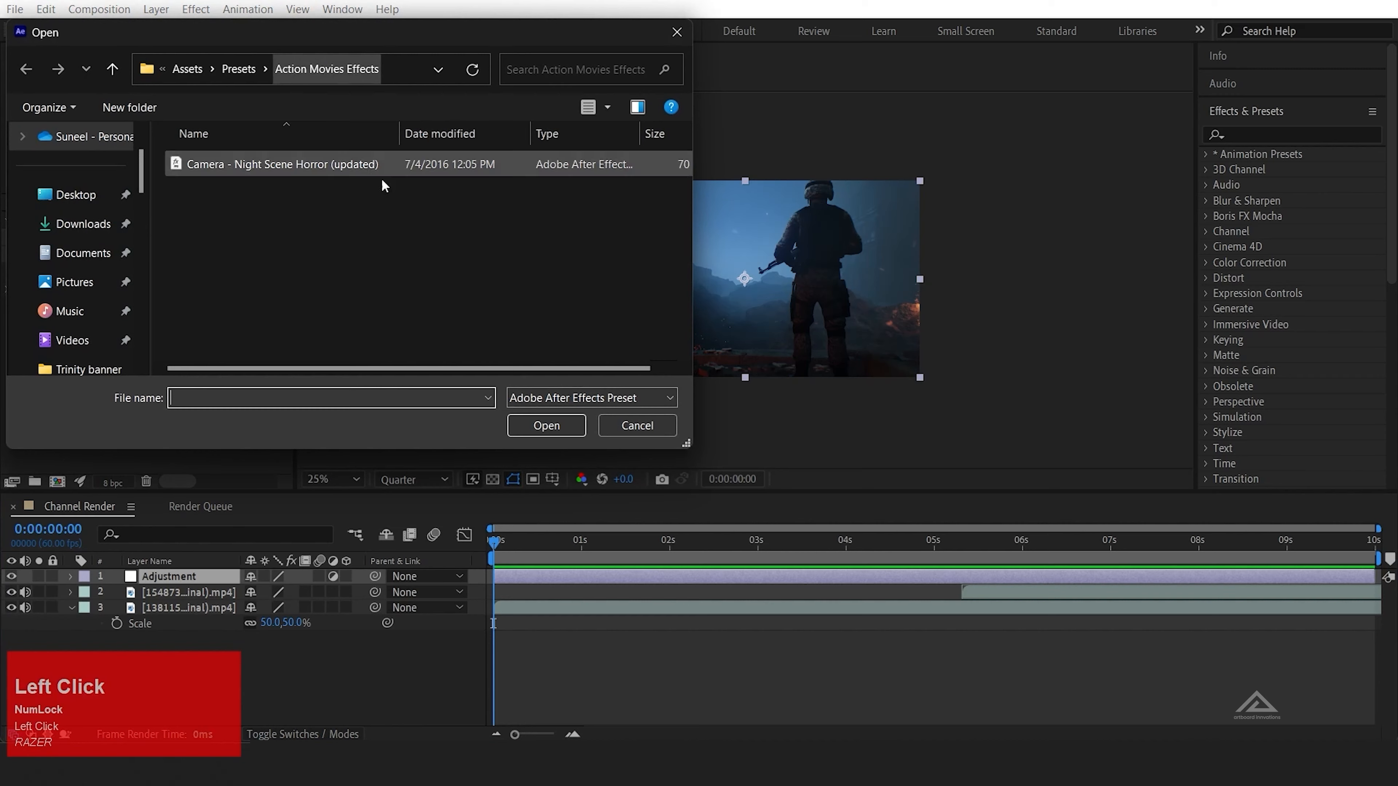
left_click(292, 172)
double_click(291, 168)
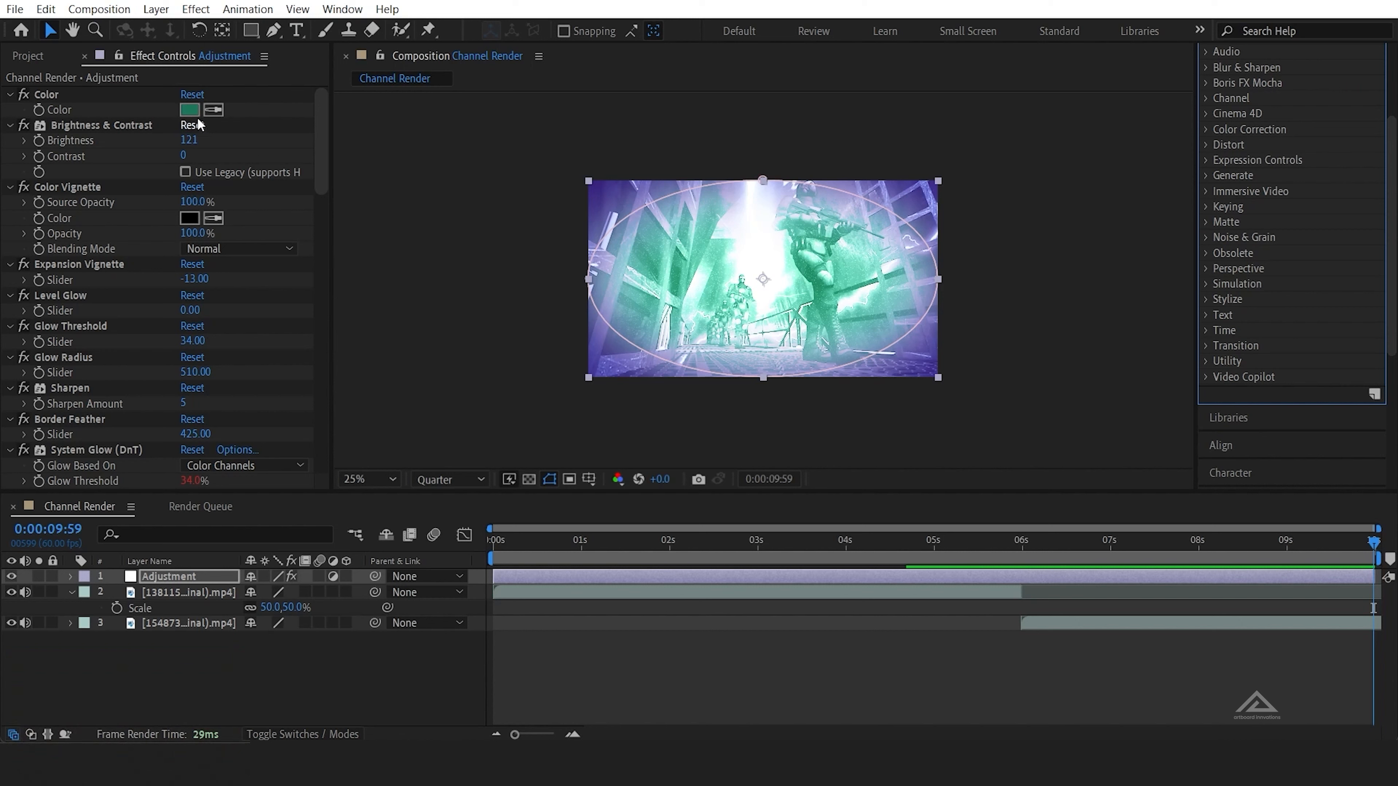
Step: Change the Color effect's tint to a darker green on the Adjustment layer
left_click(195, 107)
left_click_drag(1143, 543, 1187, 577)
left_click(1337, 424)
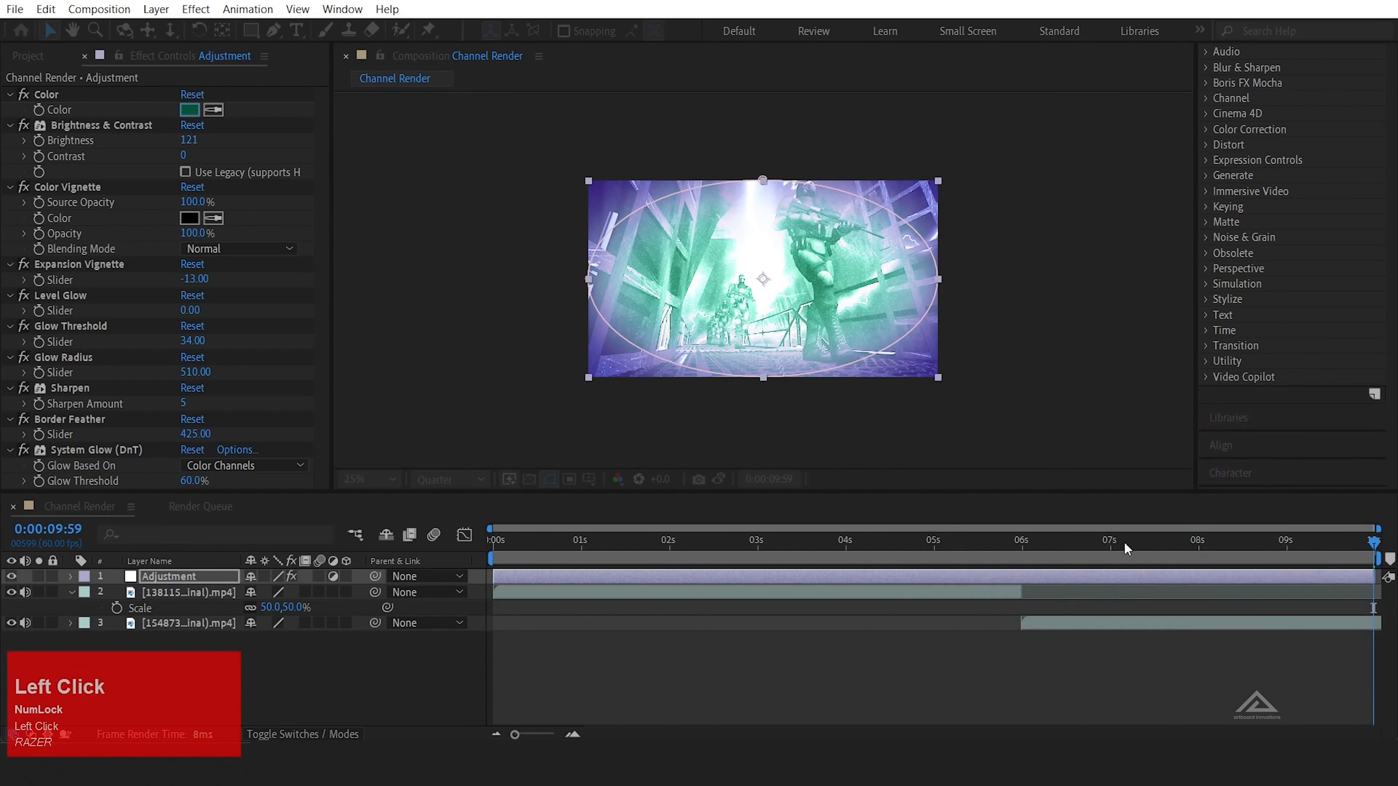
Step: Lower Brightness to 17 in the Brightness & Contrast effect and check the footage around 0:00:01:38
left_click_drag(1364, 543, 645, 560)
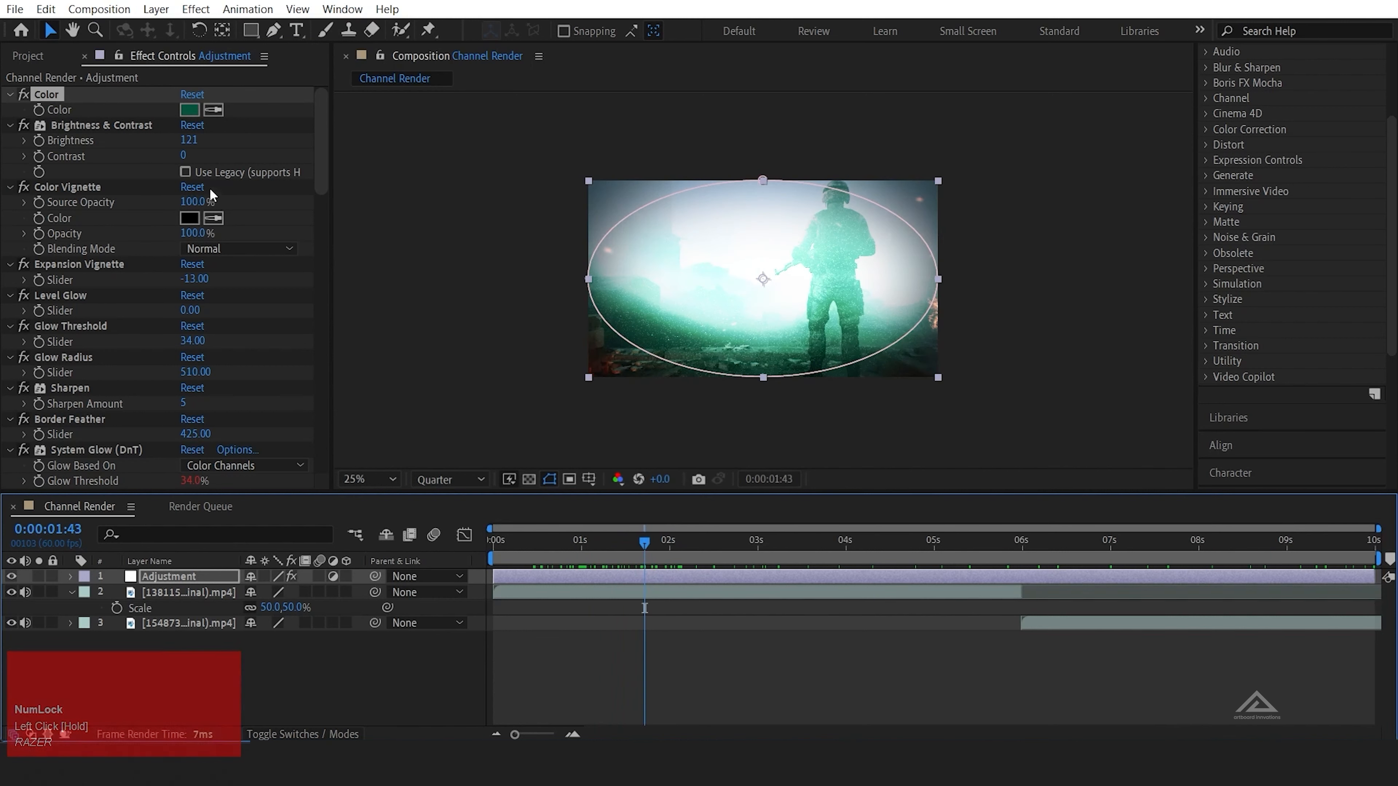
left_click_drag(195, 144, 142, 182)
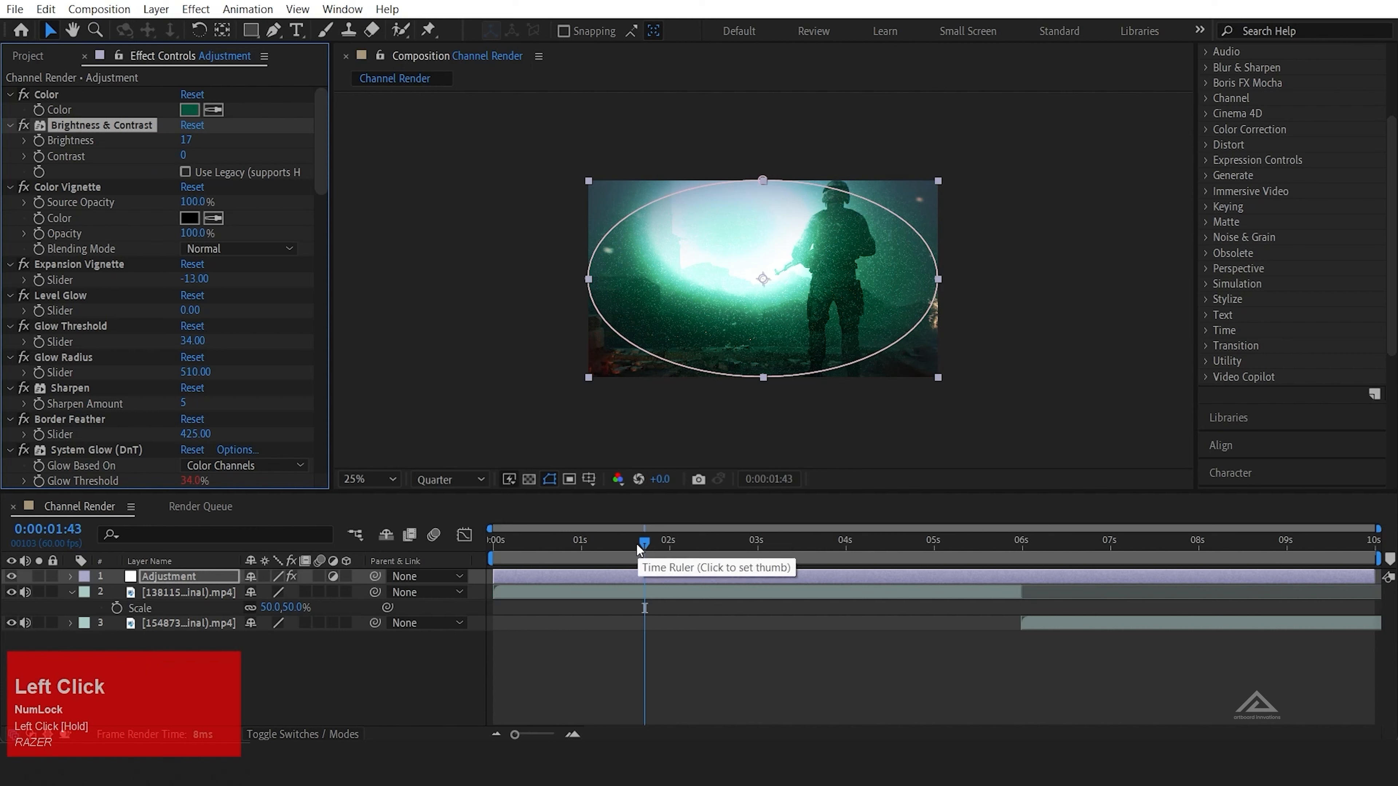
mouse_move(633, 541)
left_mouse_down()
mouse_move(495, 543)
mouse_move(764, 542)
mouse_move(637, 534)
left_mouse_up()
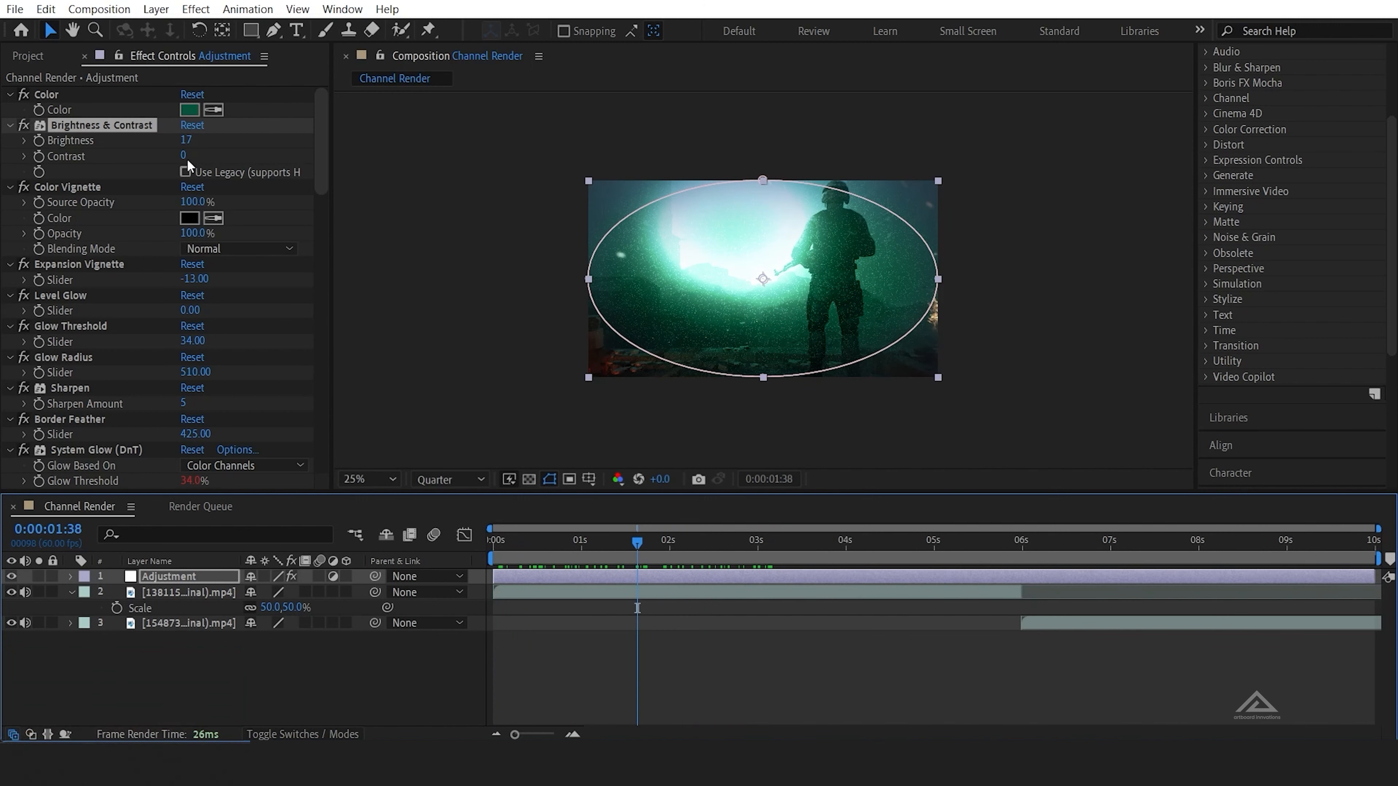
Step: Try Contrast at -100 and 100 in the Brightness & Contrast effect, and set it back to 0
left_click_drag(187, 160, 397, 174)
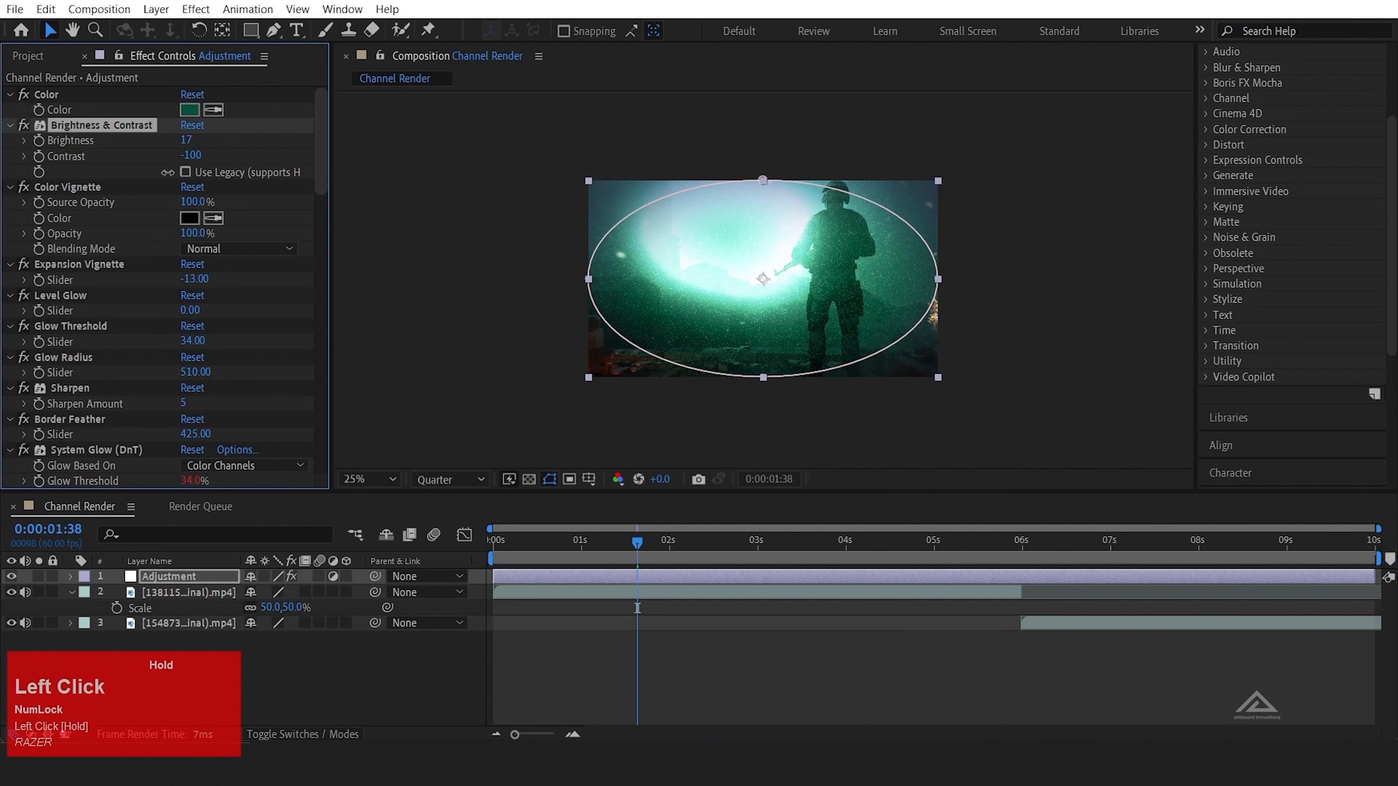
left_click_drag(167, 172, 98, 172)
left_click_drag(183, 172, 414, 166)
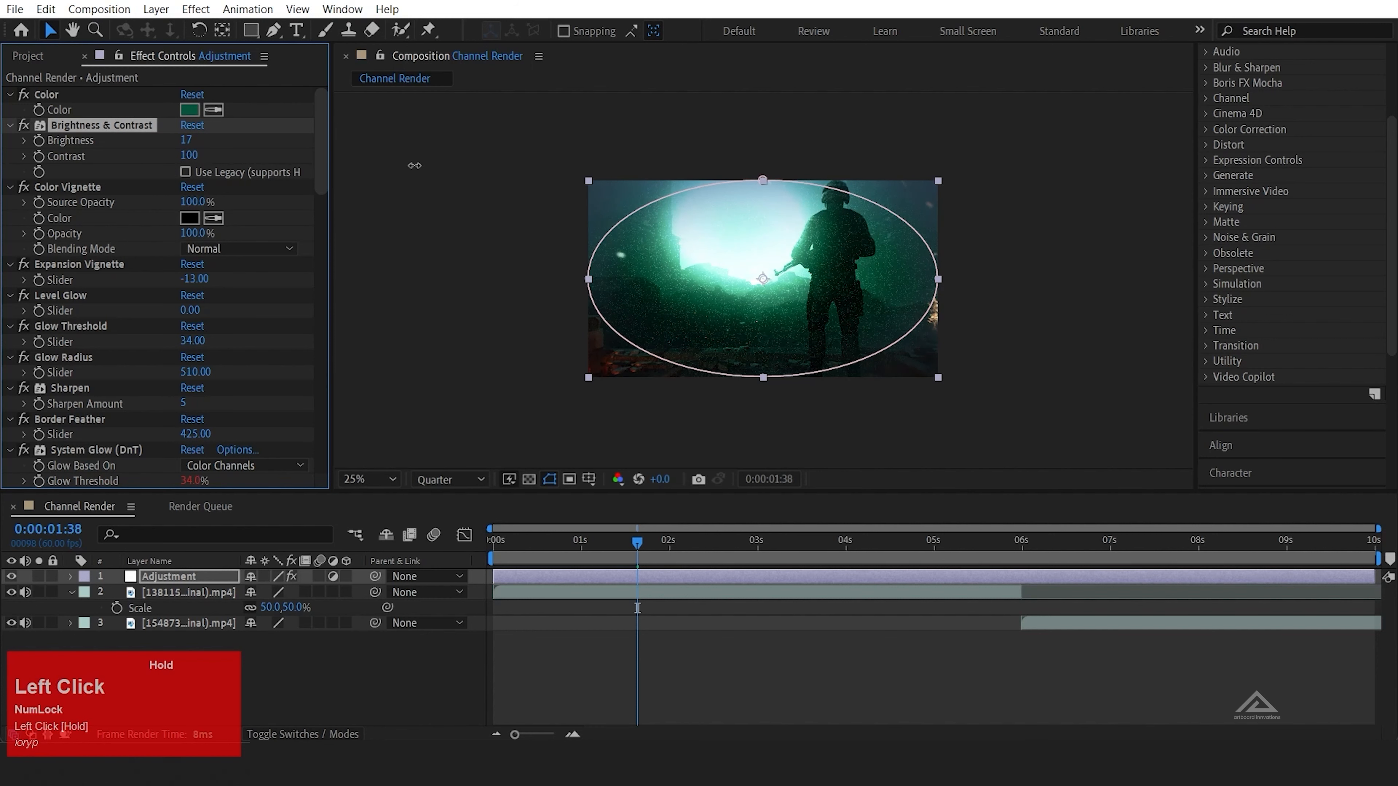
left_click(192, 154)
type("0")
key("Return")
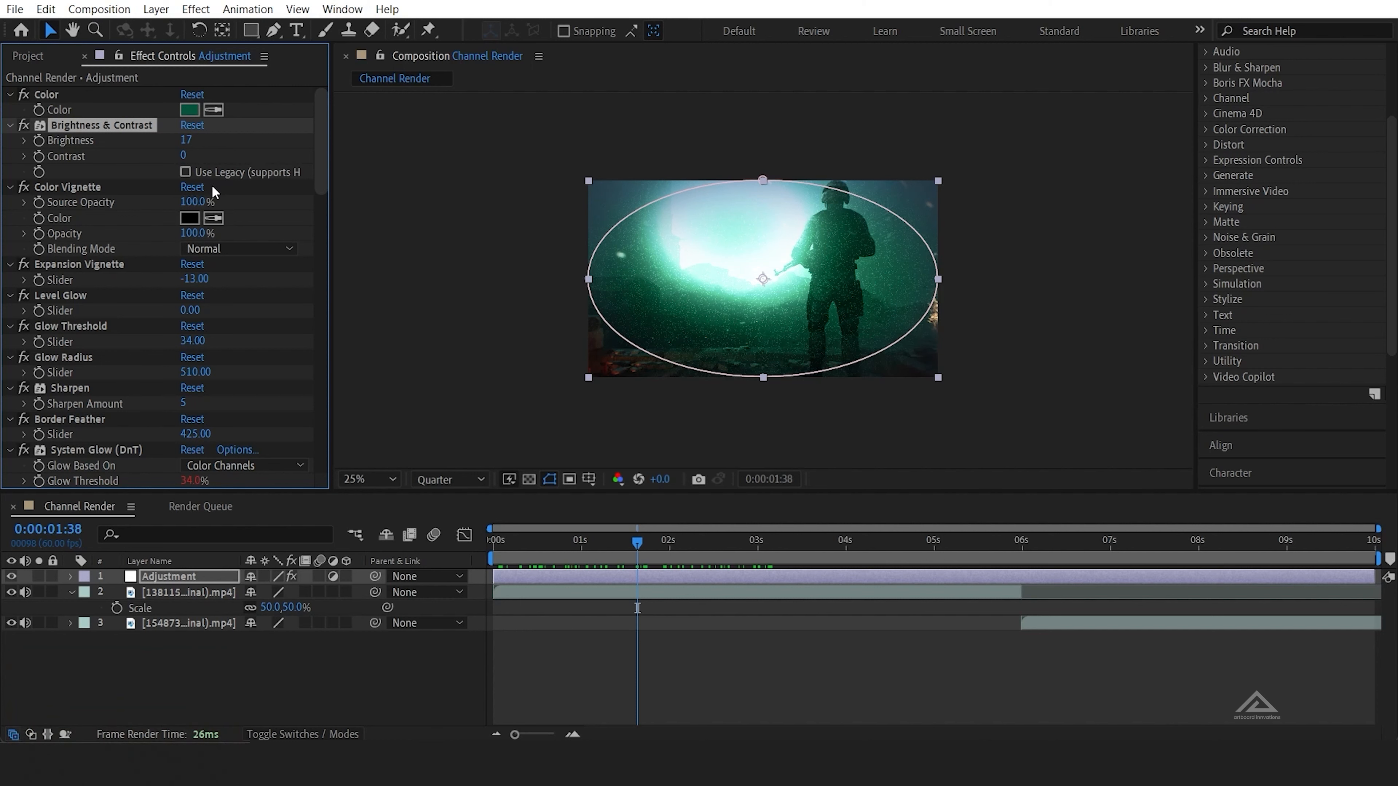
Step: Accept 000000 as the Color Vignette color, and try narrowing the Adjustment layer slightly in the viewer before undoing it
left_click(189, 219)
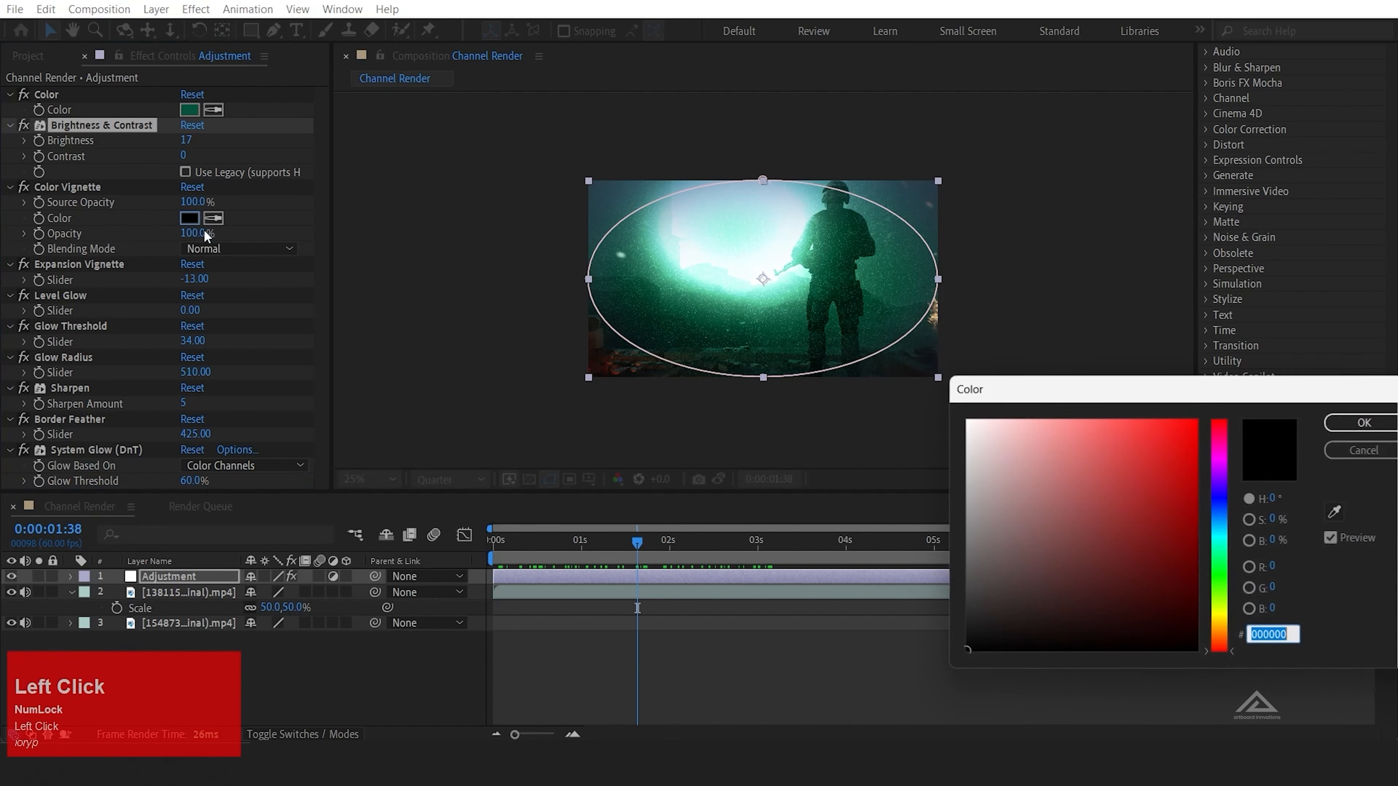
left_click(1343, 426)
left_click_drag(635, 546, 810, 550)
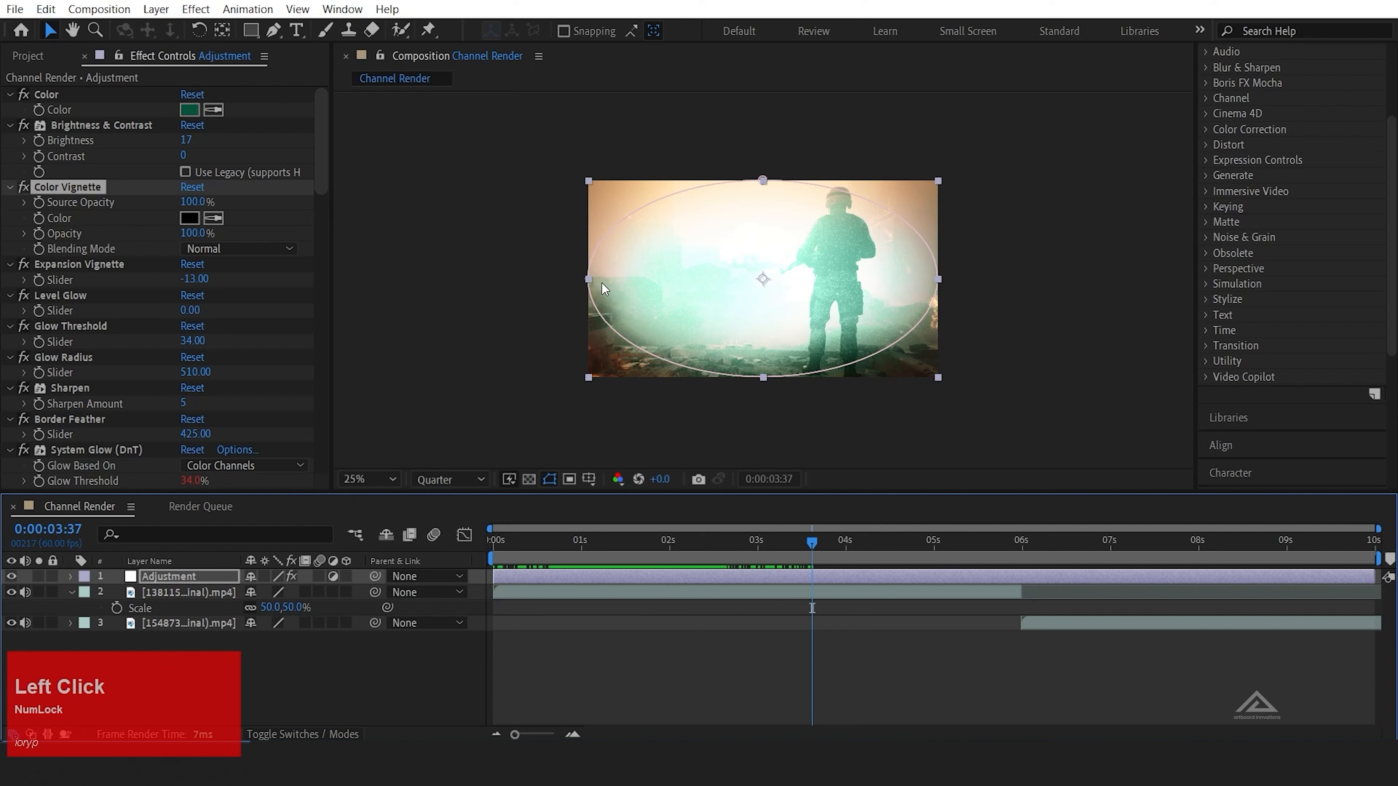
left_click_drag(589, 279, 600, 279)
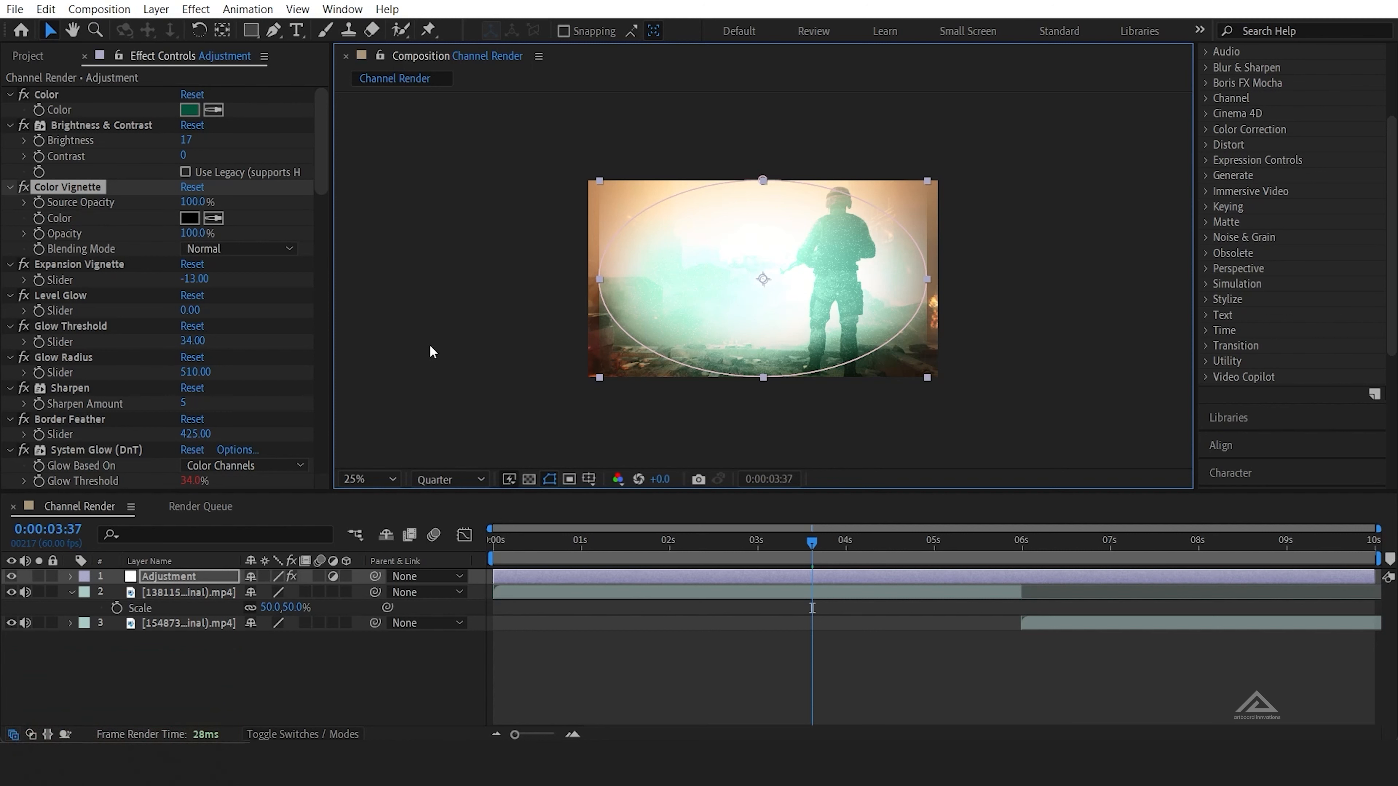
key("ctrl+z")
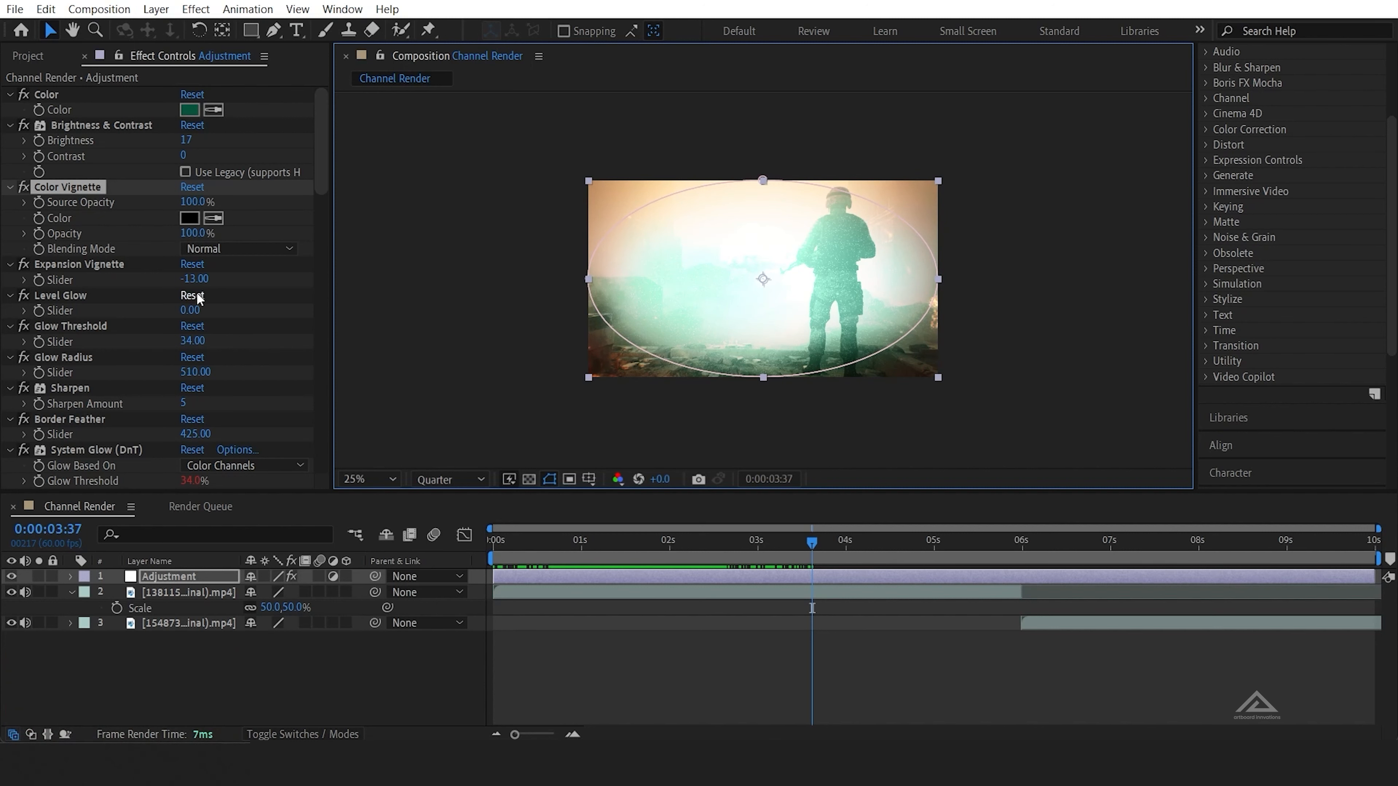
Step: Set the Expansion Vignette slider to 637 and the Glow Threshold slider to 127
left_click_drag(197, 284, 826, 319)
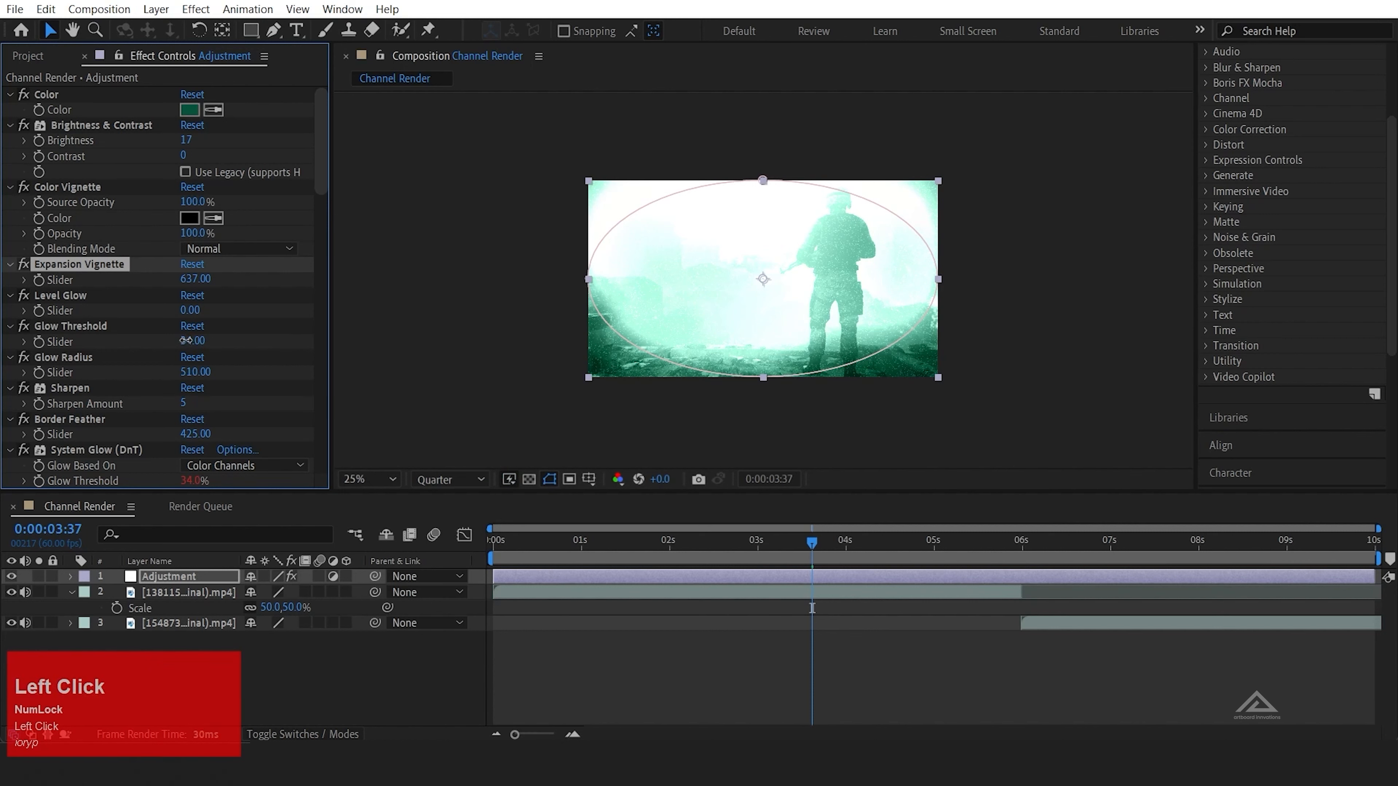
left_click_drag(194, 343, 306, 358)
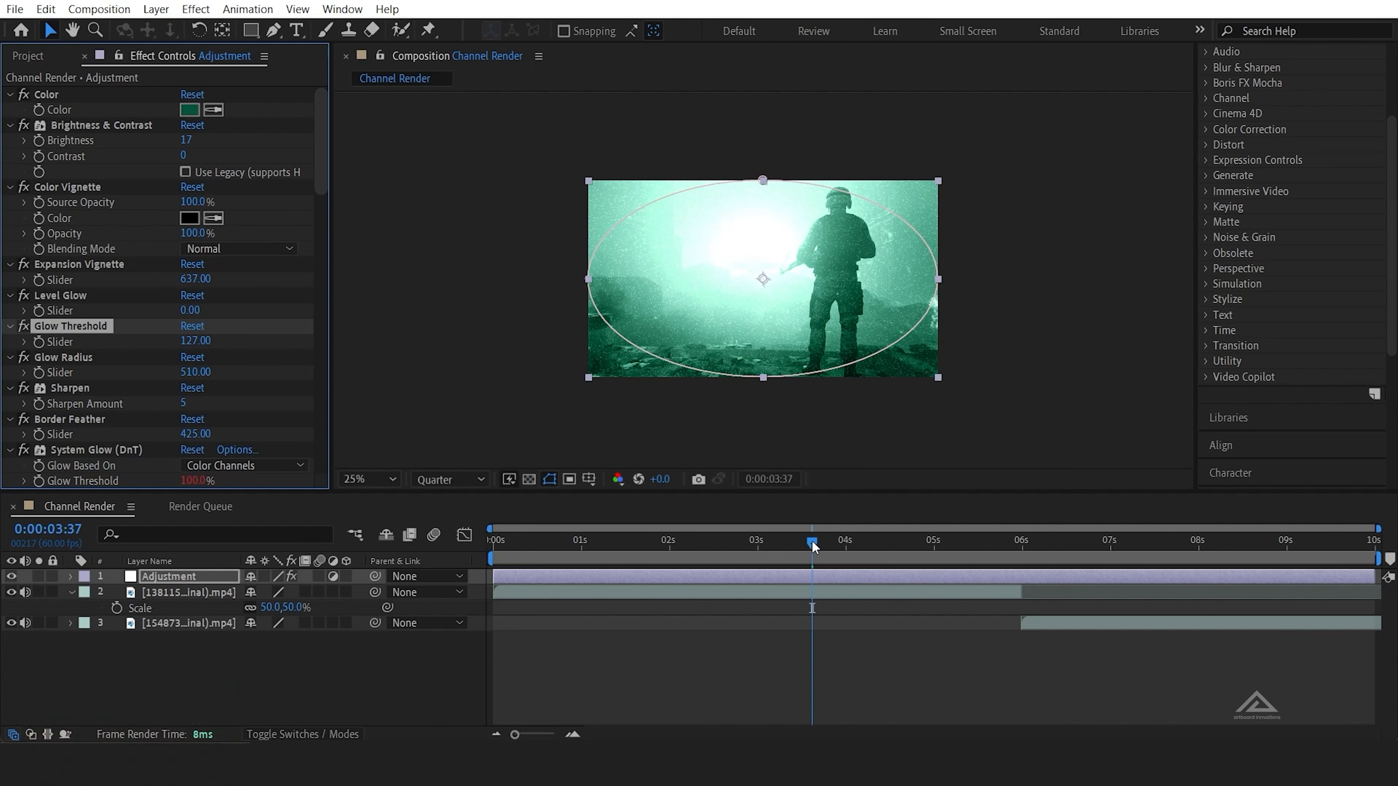
Step: Lower Brightness to -37 in the Brightness & Contrast effect and preview the darker footage
left_click_drag(812, 543, 723, 540)
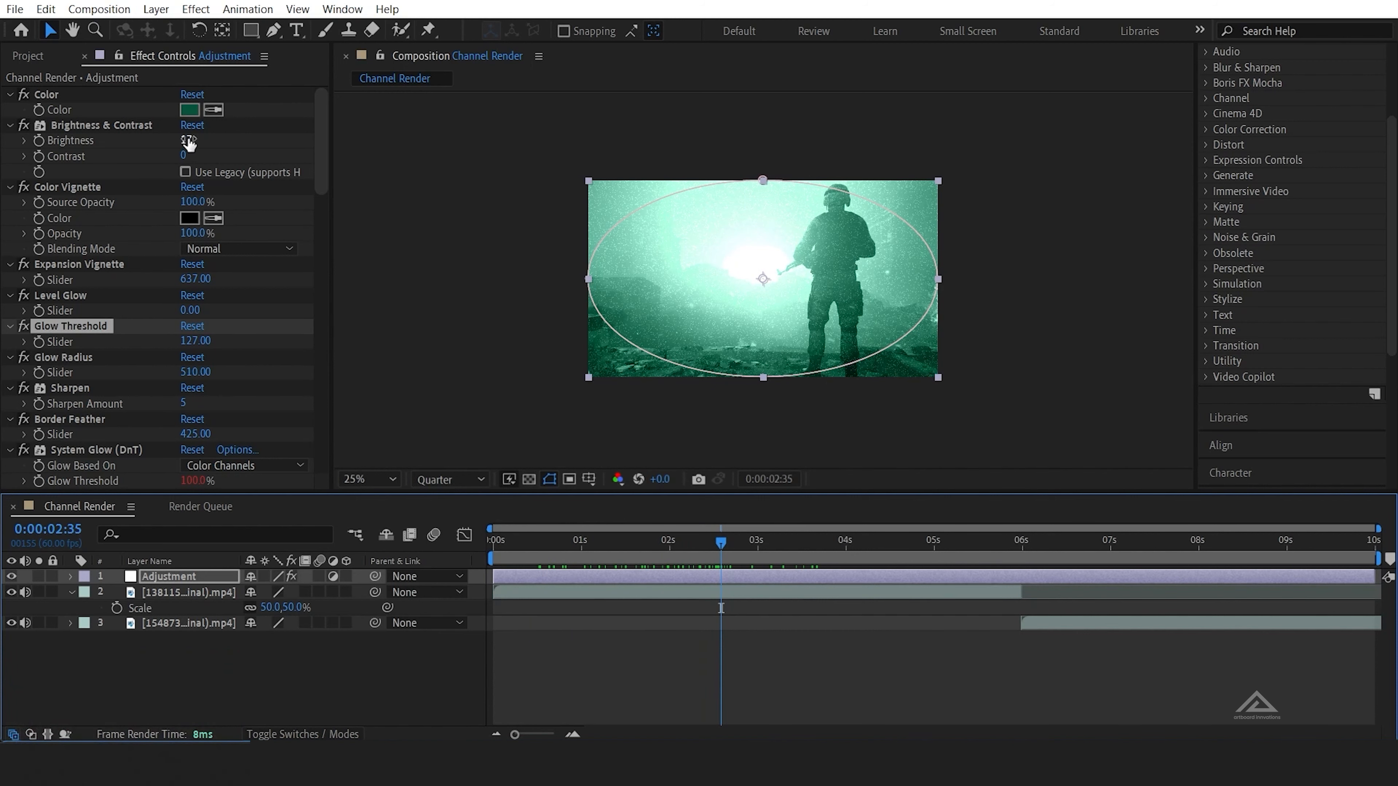
left_click_drag(189, 142, 151, 151)
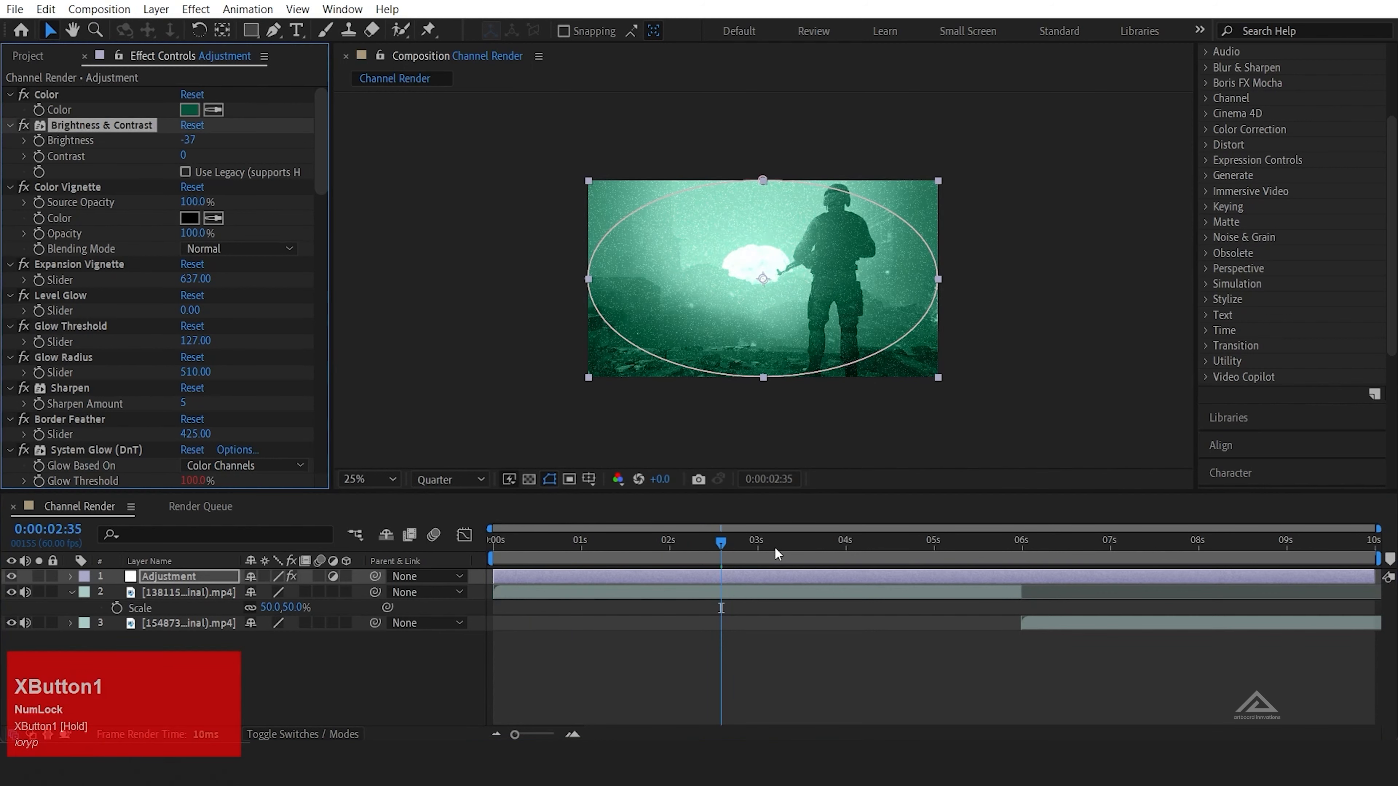
left_click_drag(723, 546, 622, 553)
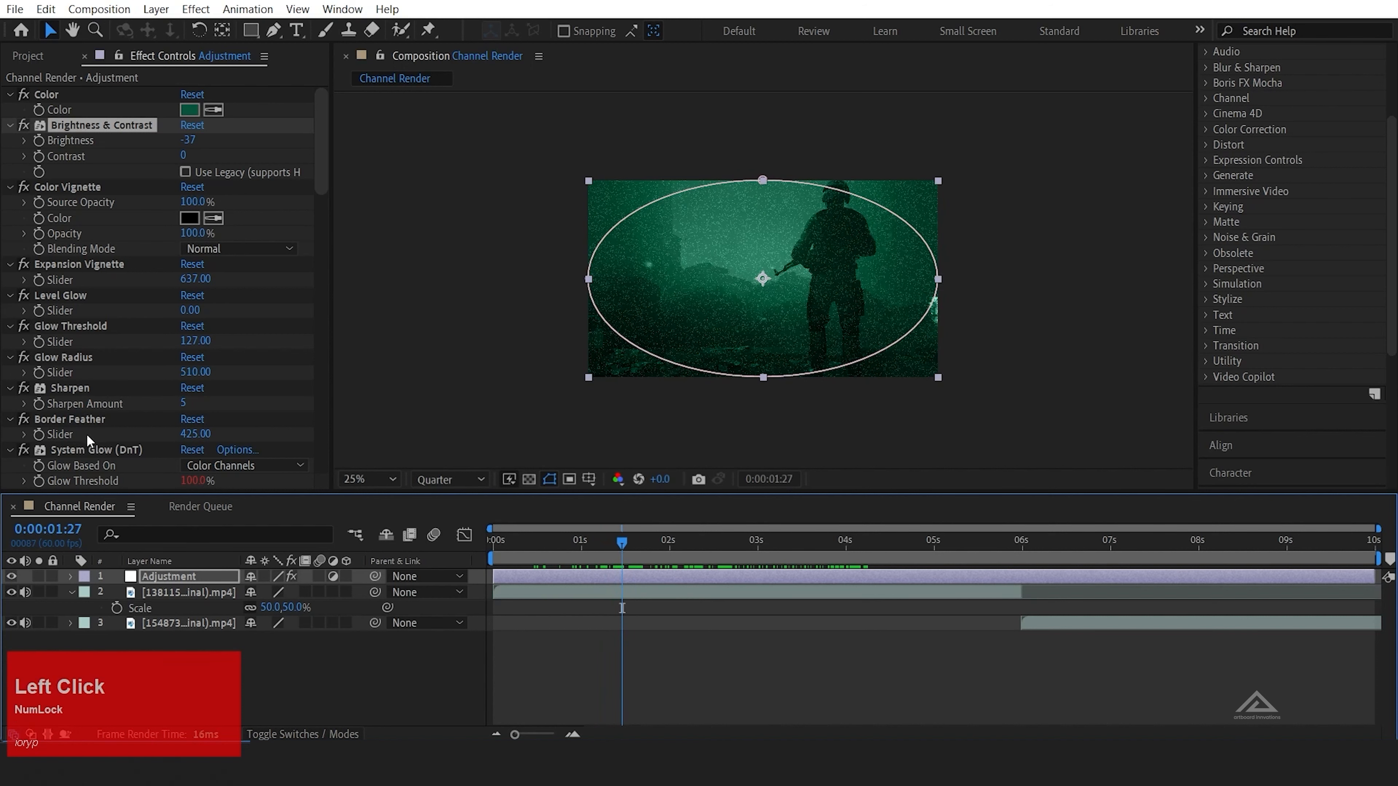
Step: Add a keyframe to the Glow Threshold slider at 0:00:01:27 and reveal the Adjustment layer's keyframed properties
left_click(39, 342)
left_click_drag(630, 544, 1008, 542)
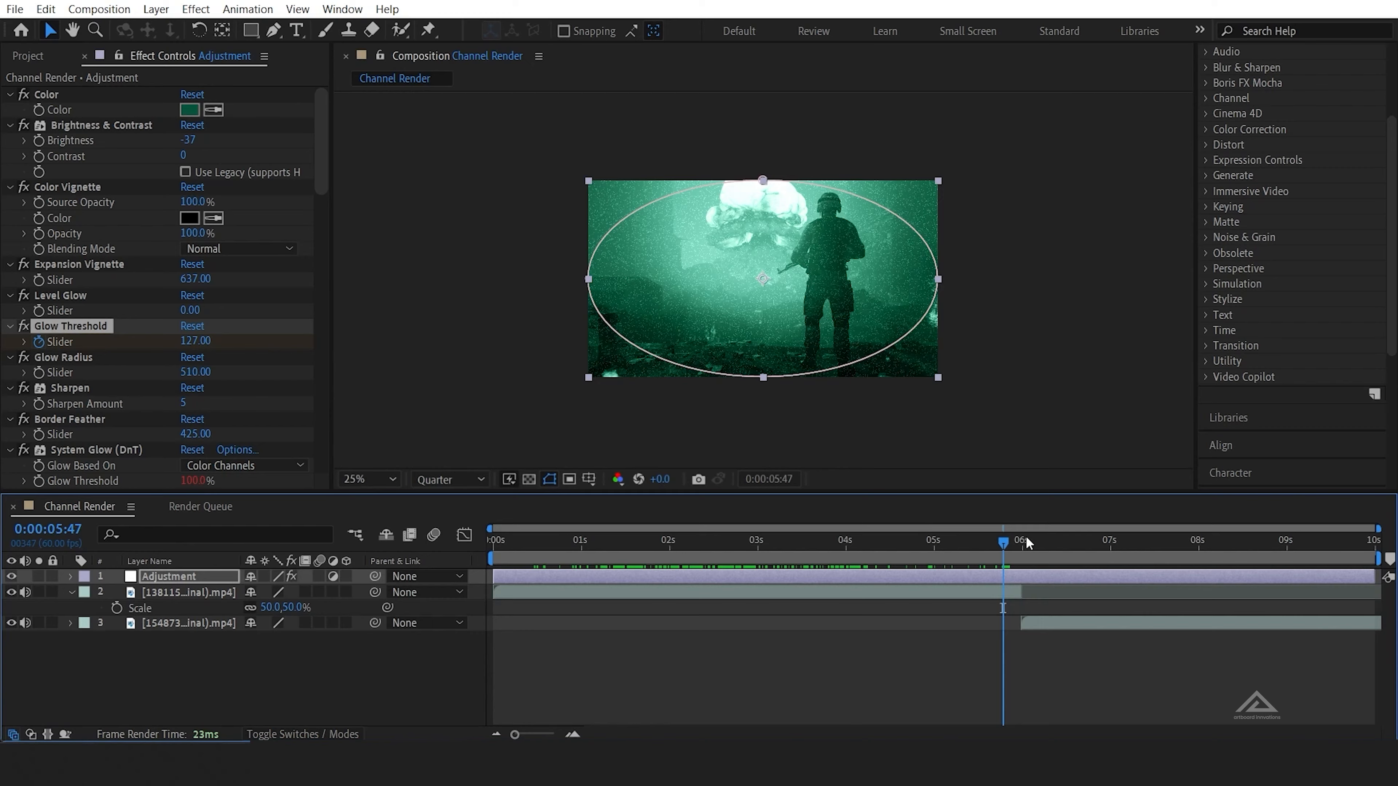
left_click_drag(1028, 543, 682, 544)
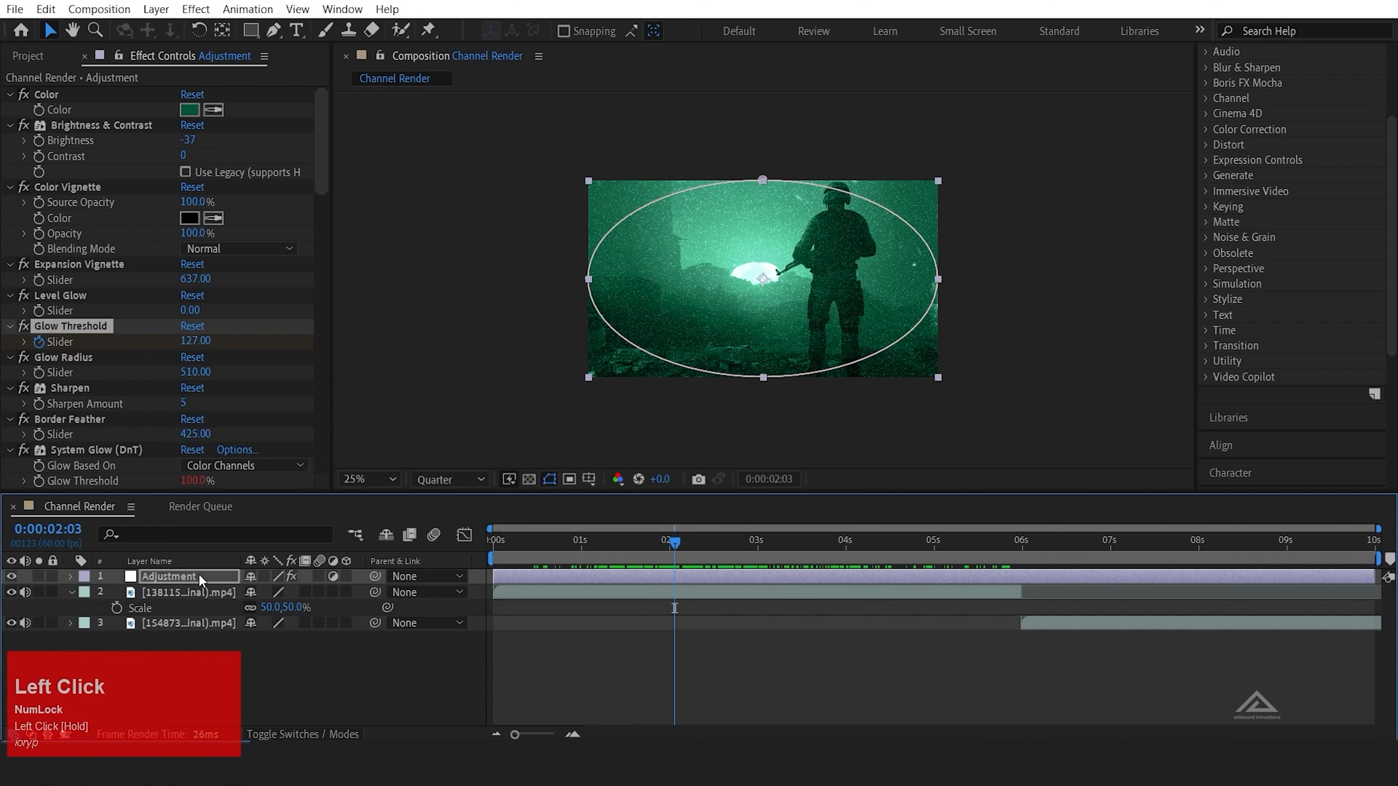
key("u")
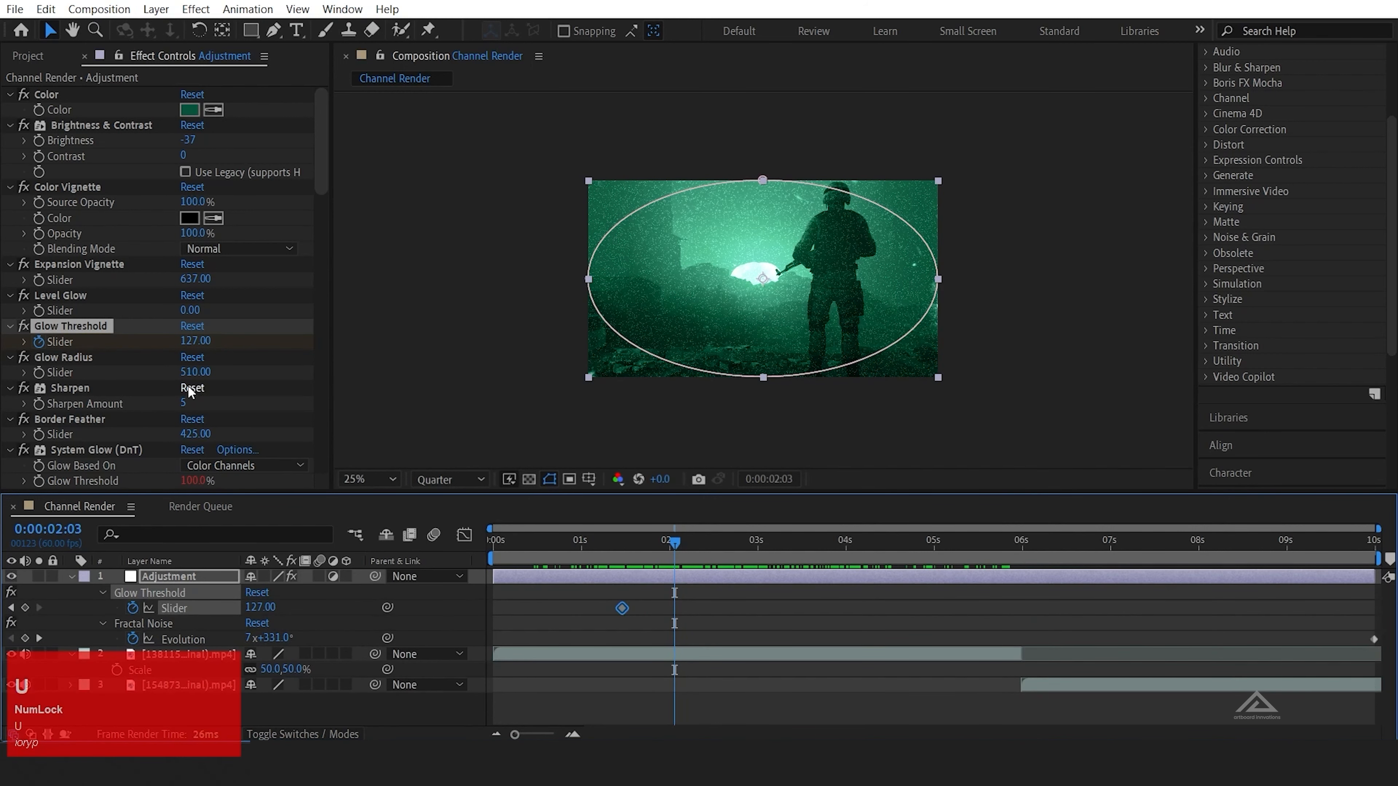
left_click(26, 342)
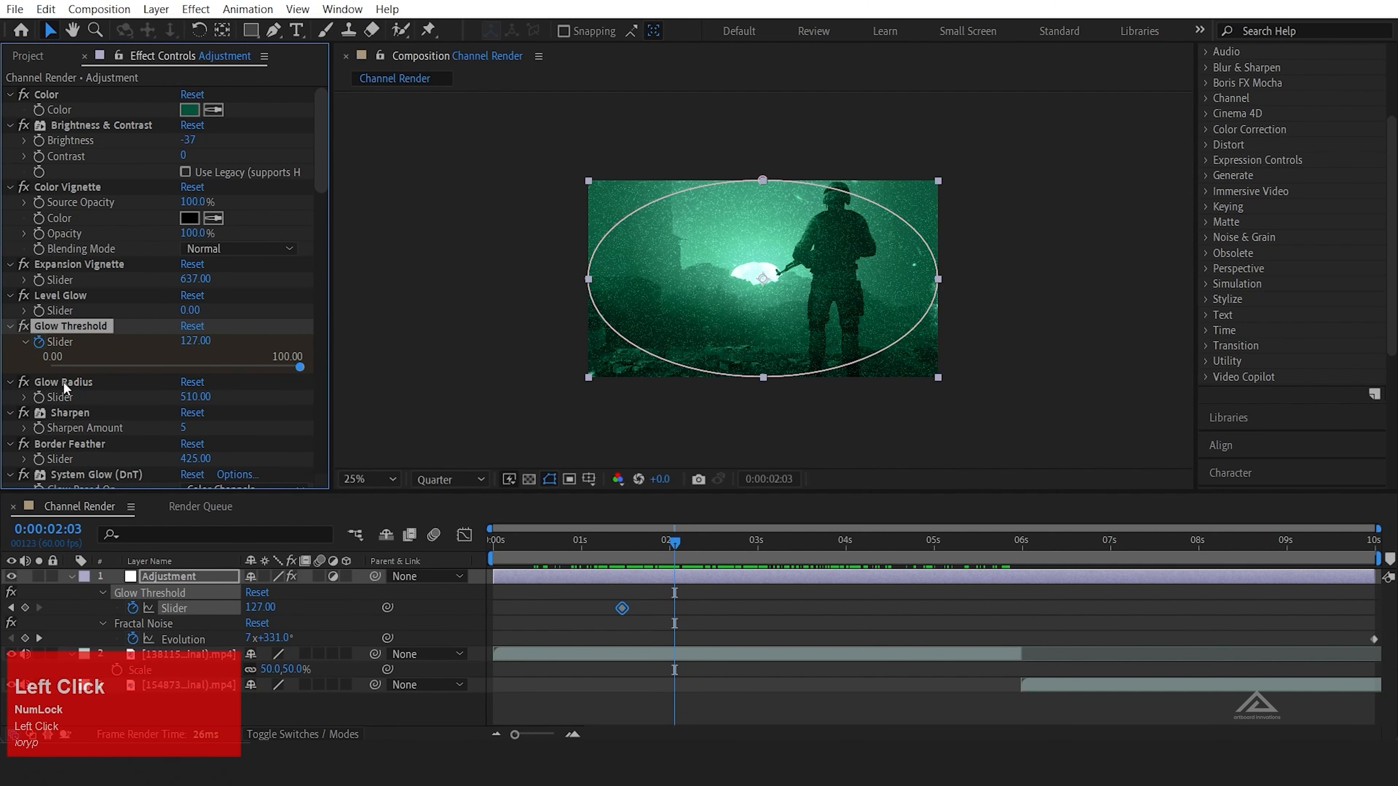
Step: Try a Glow Threshold value of 0 on the keyframe at 0:00:01:27, and undo it
left_click(11, 608)
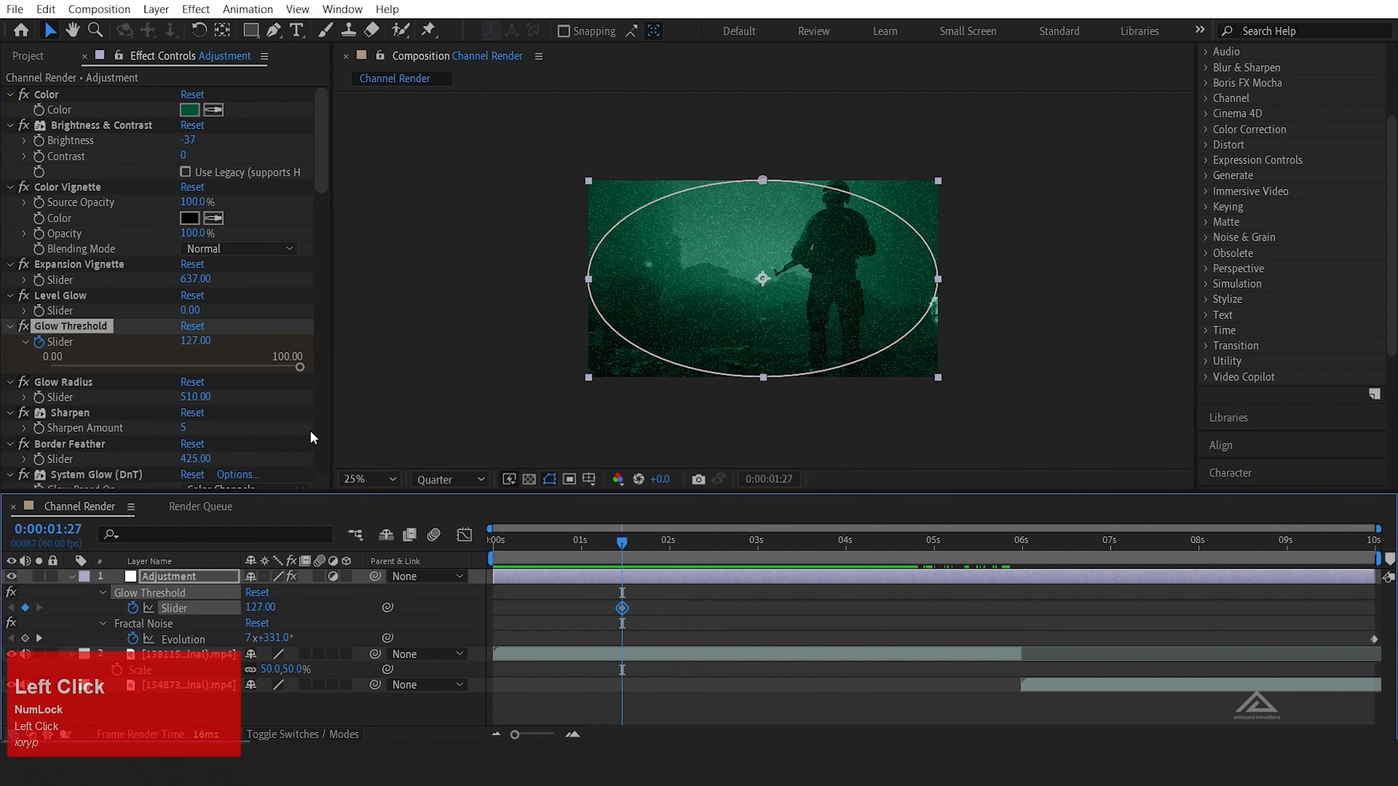
left_click(191, 341)
type("0")
key("Return")
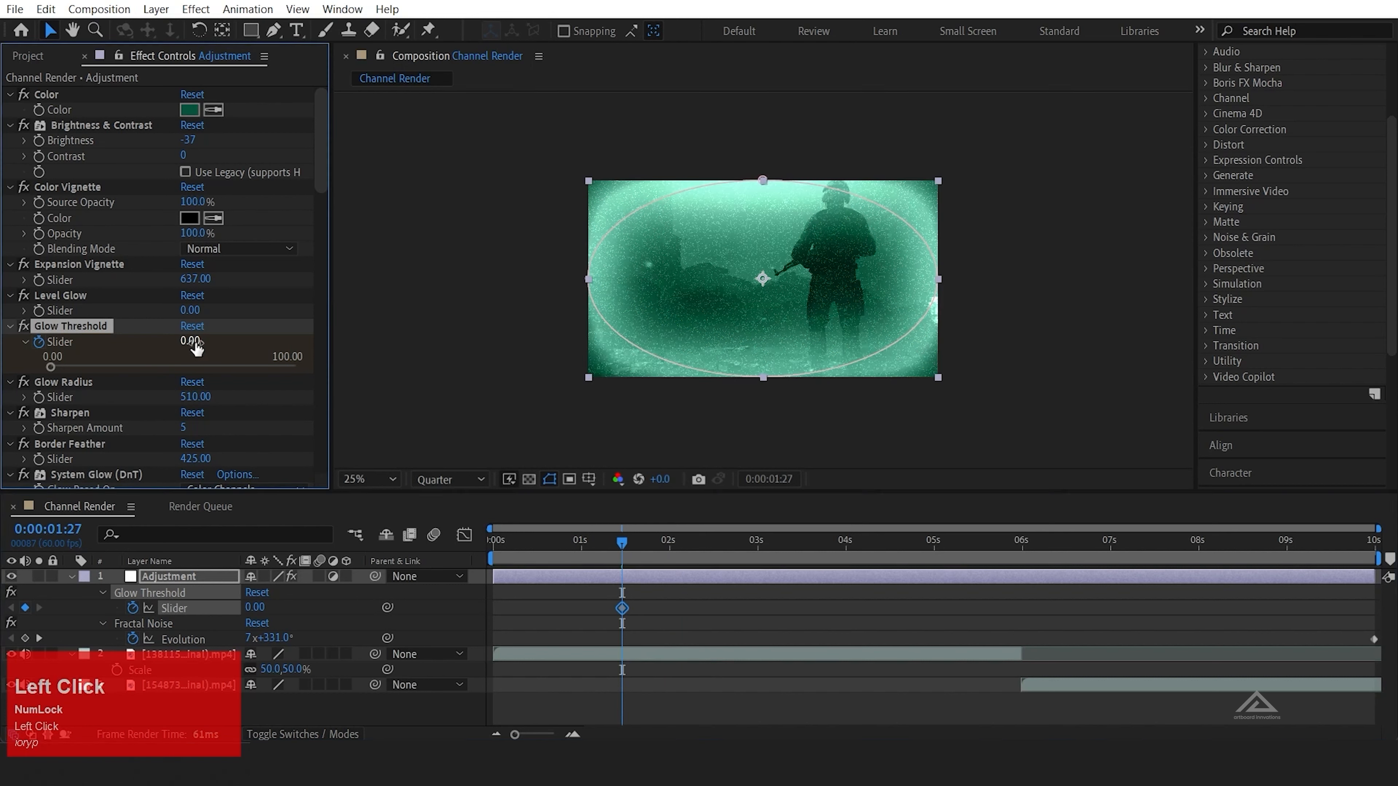
key("ctrl+z")
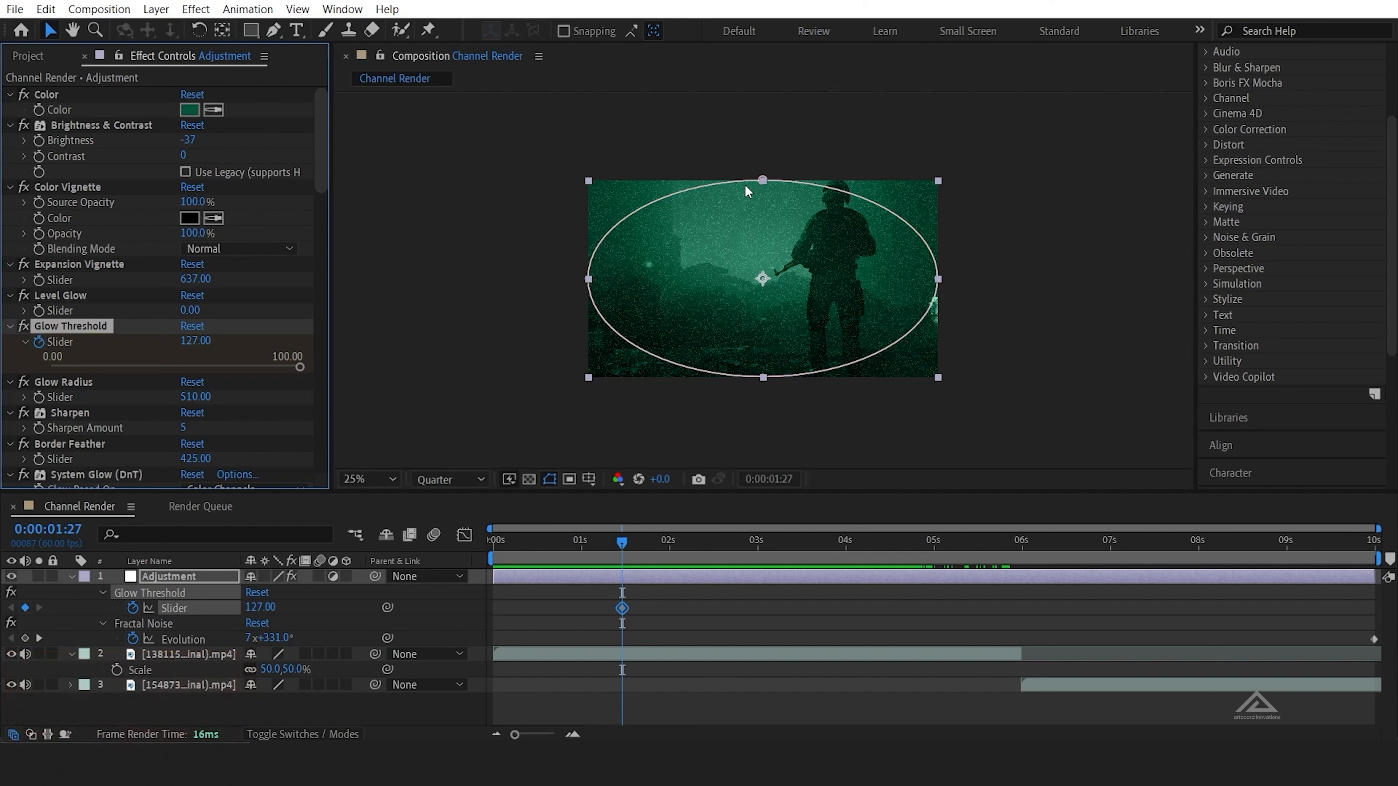
Step: Add a second Glow Threshold keyframe at 0:00:01:58 with the slider set to 51
left_click_drag(636, 543, 671, 545)
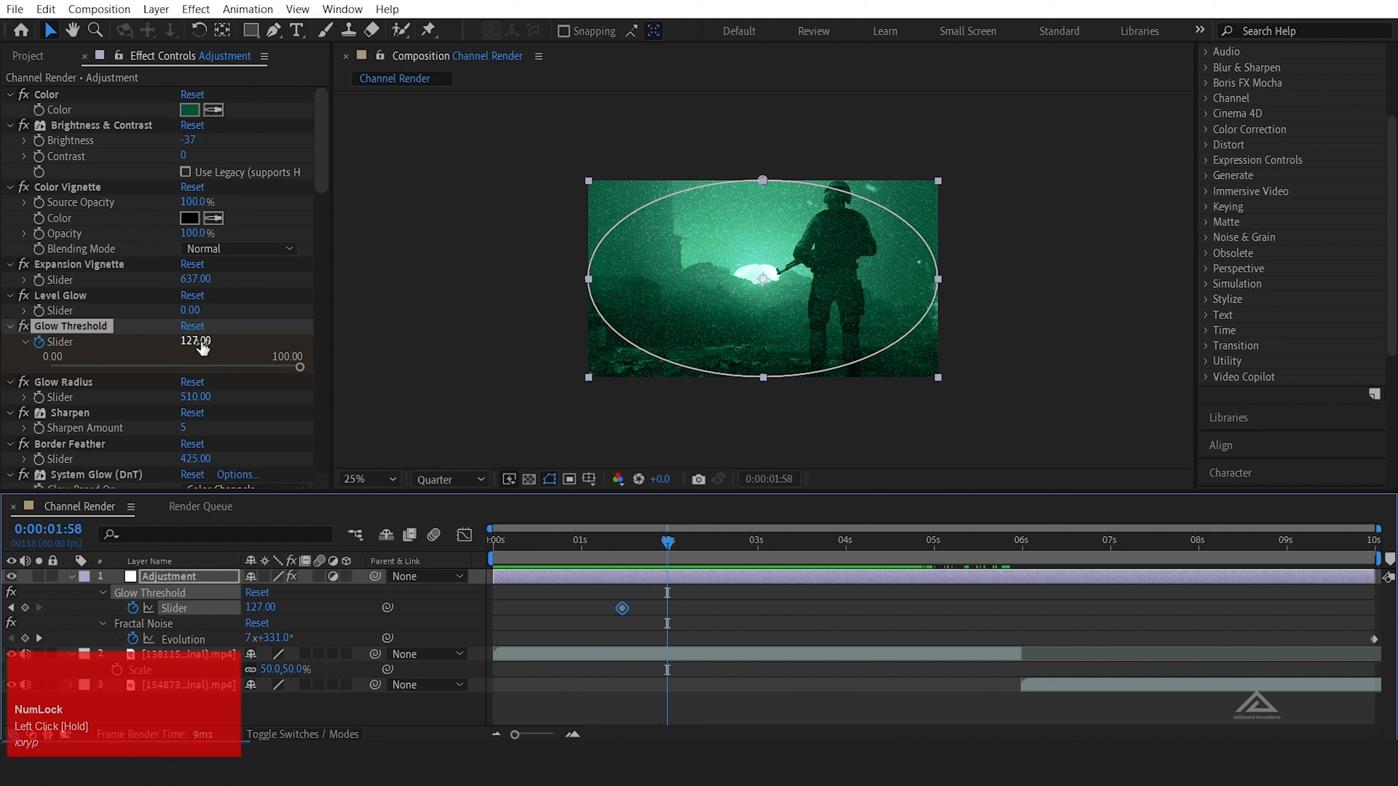
left_click_drag(192, 341, 140, 354)
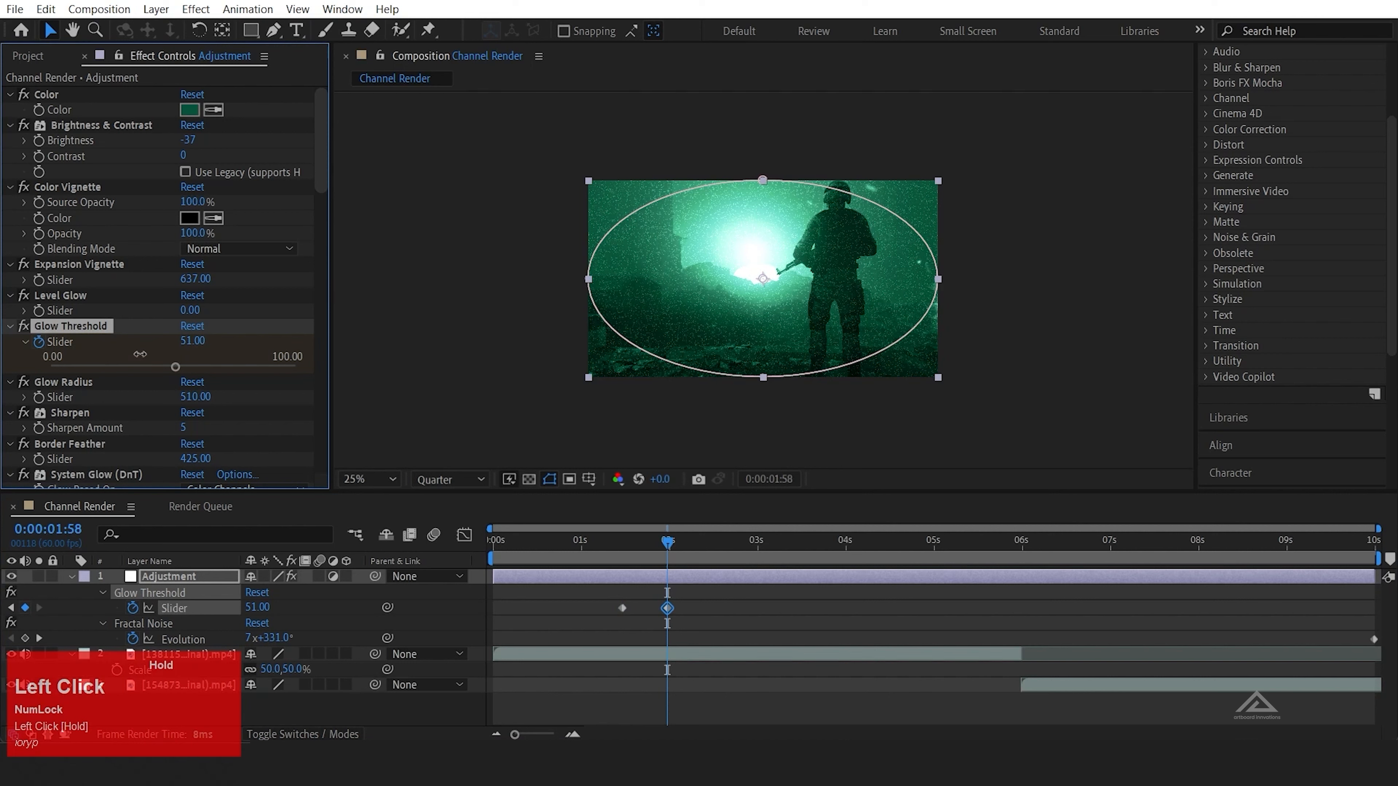
Step: Raise the Glow Threshold keyframe at 0:00:01:58 to 58.74 and scrub through the first clip to check the glow
left_click_drag(669, 543, 870, 541)
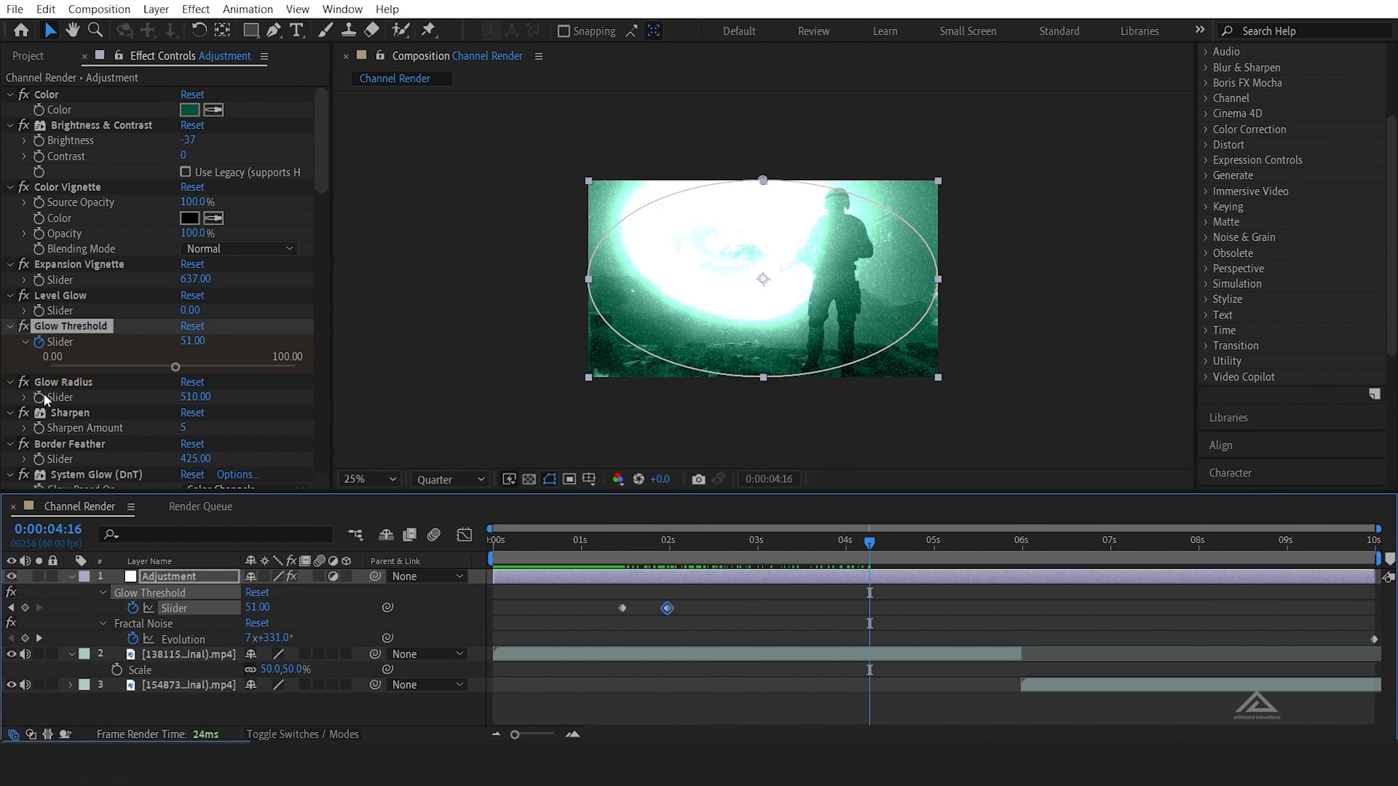
left_click(7, 608)
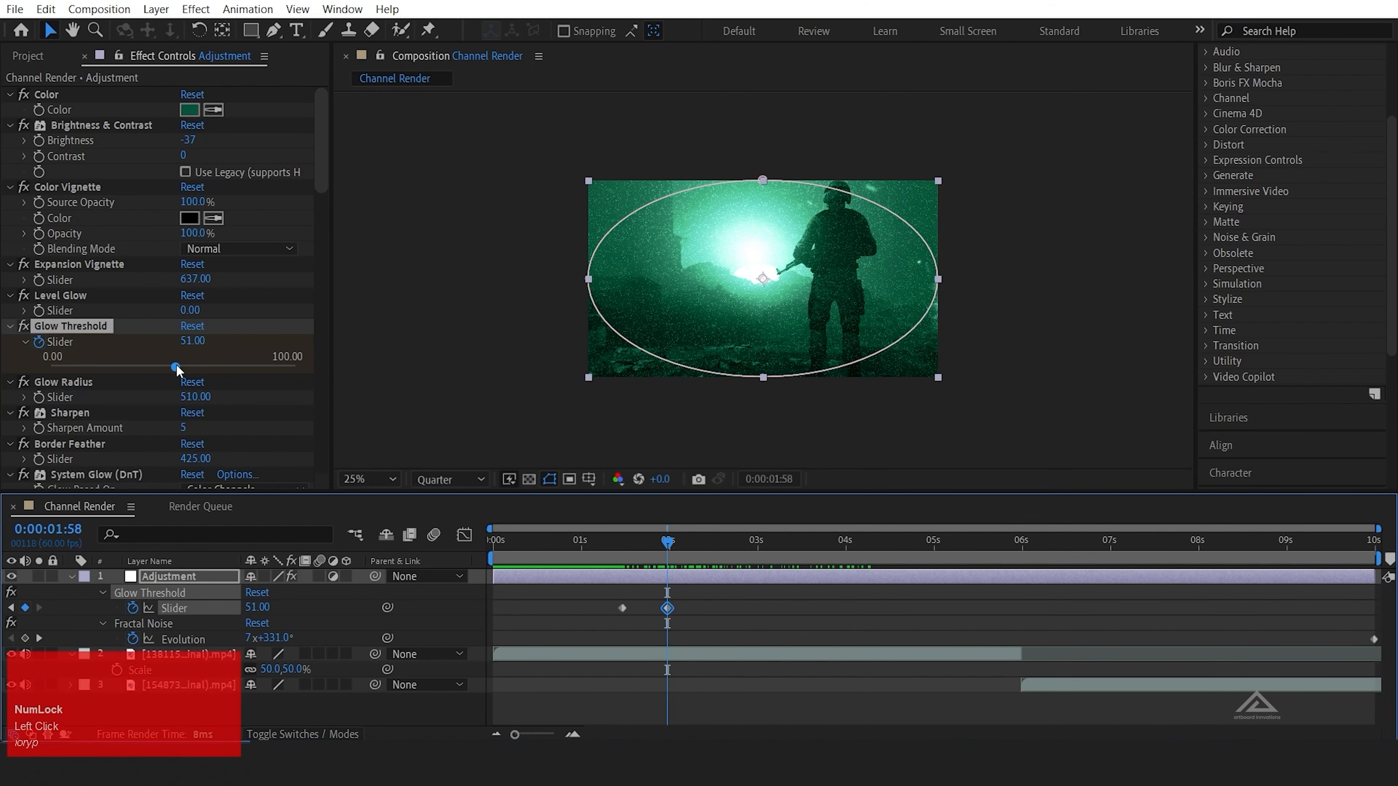
mouse_move(177, 367)
left_mouse_down()
mouse_move(162, 367)
mouse_move(190, 367)
left_mouse_up()
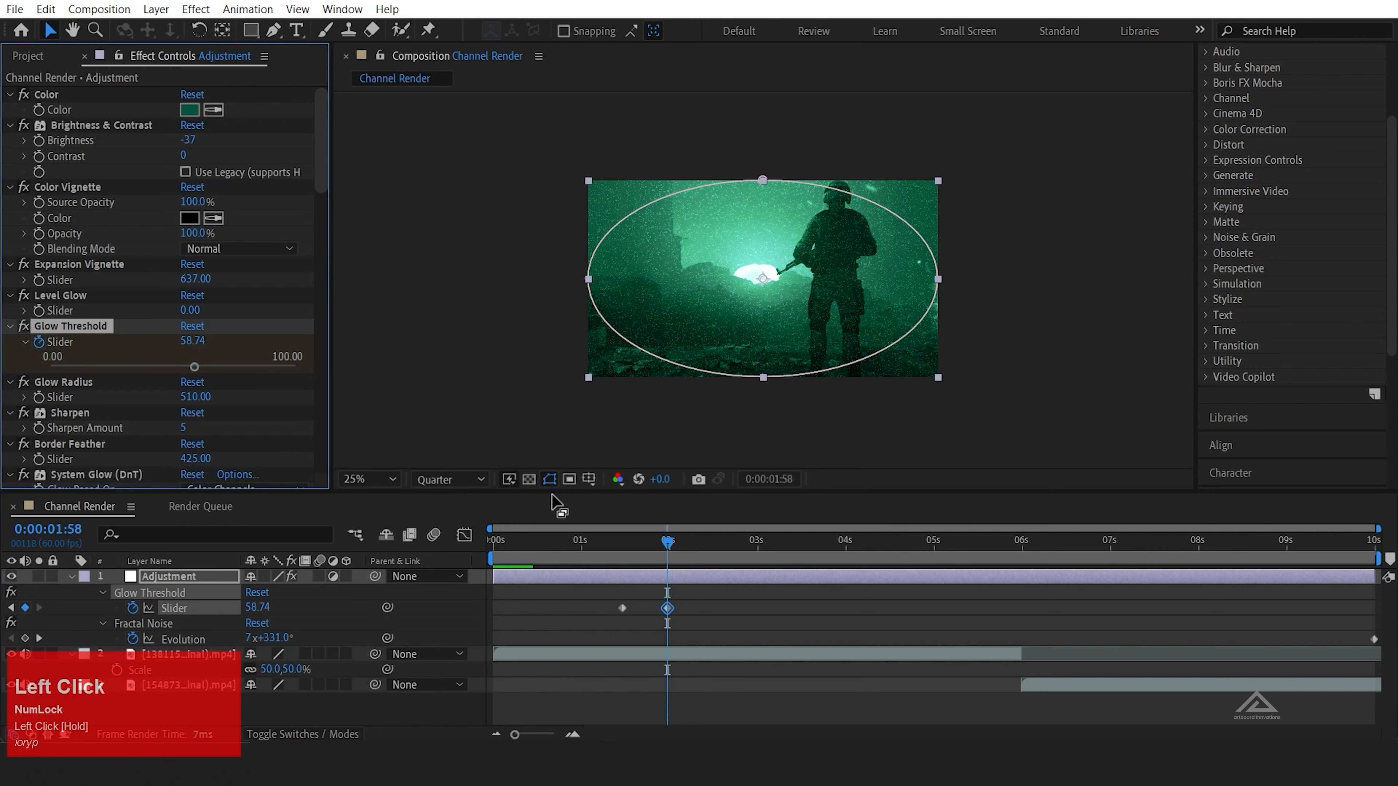
left_click_drag(680, 541, 943, 550)
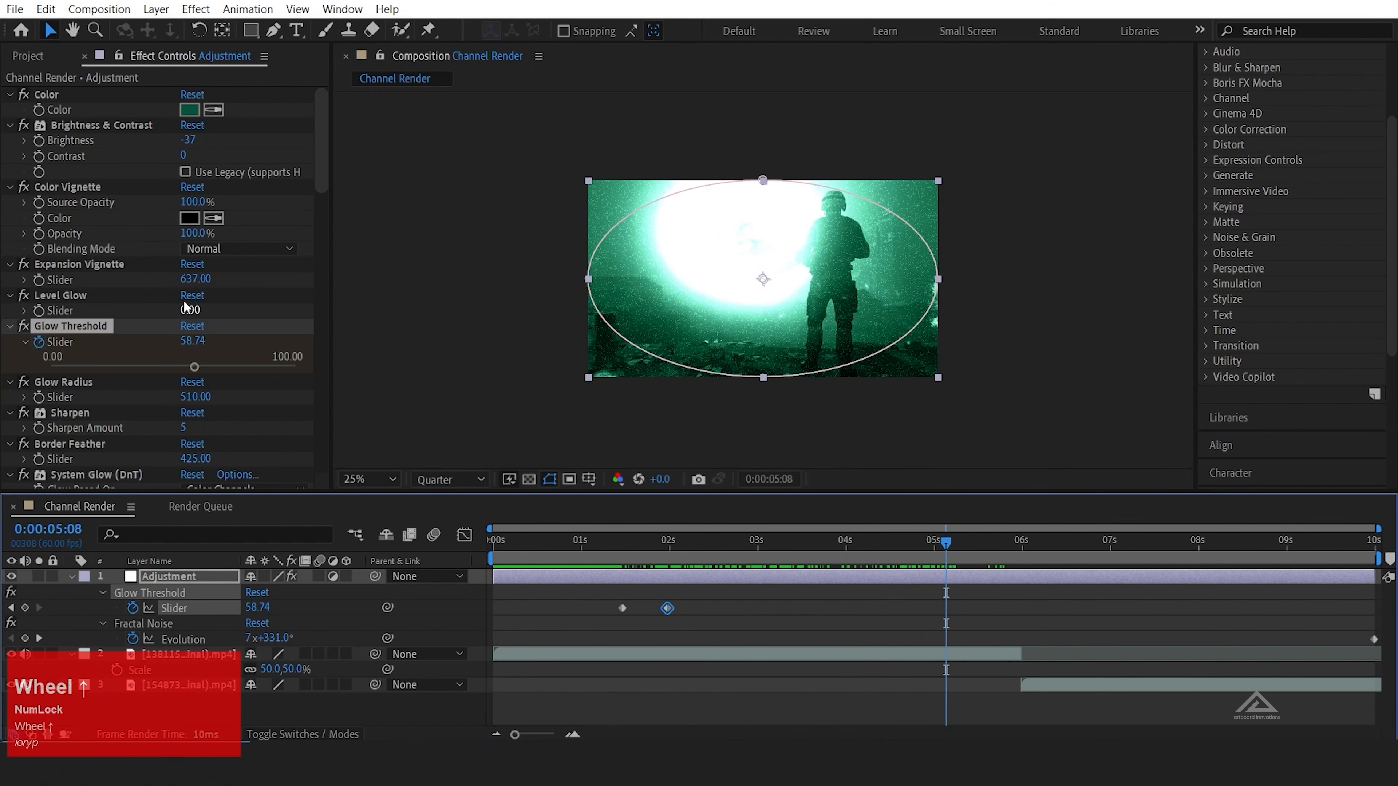
Step: Set the Expansion Vignette slider to 659 and the Glow Radius slider to 2590
left_click_drag(194, 279, 269, 325)
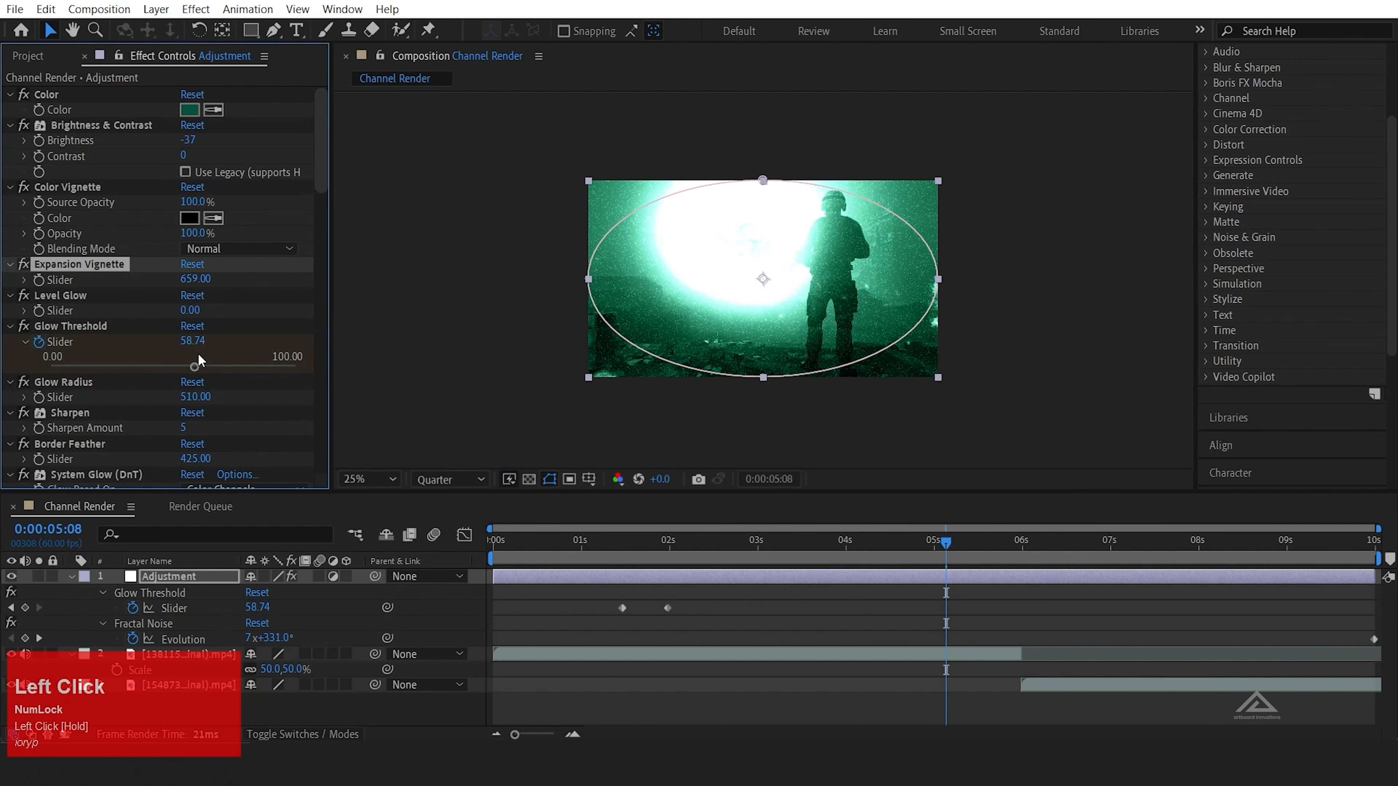
left_click_drag(193, 396, 853, 382)
left_click_drag(201, 409, 528, 399)
left_click_drag(218, 402, 823, 412)
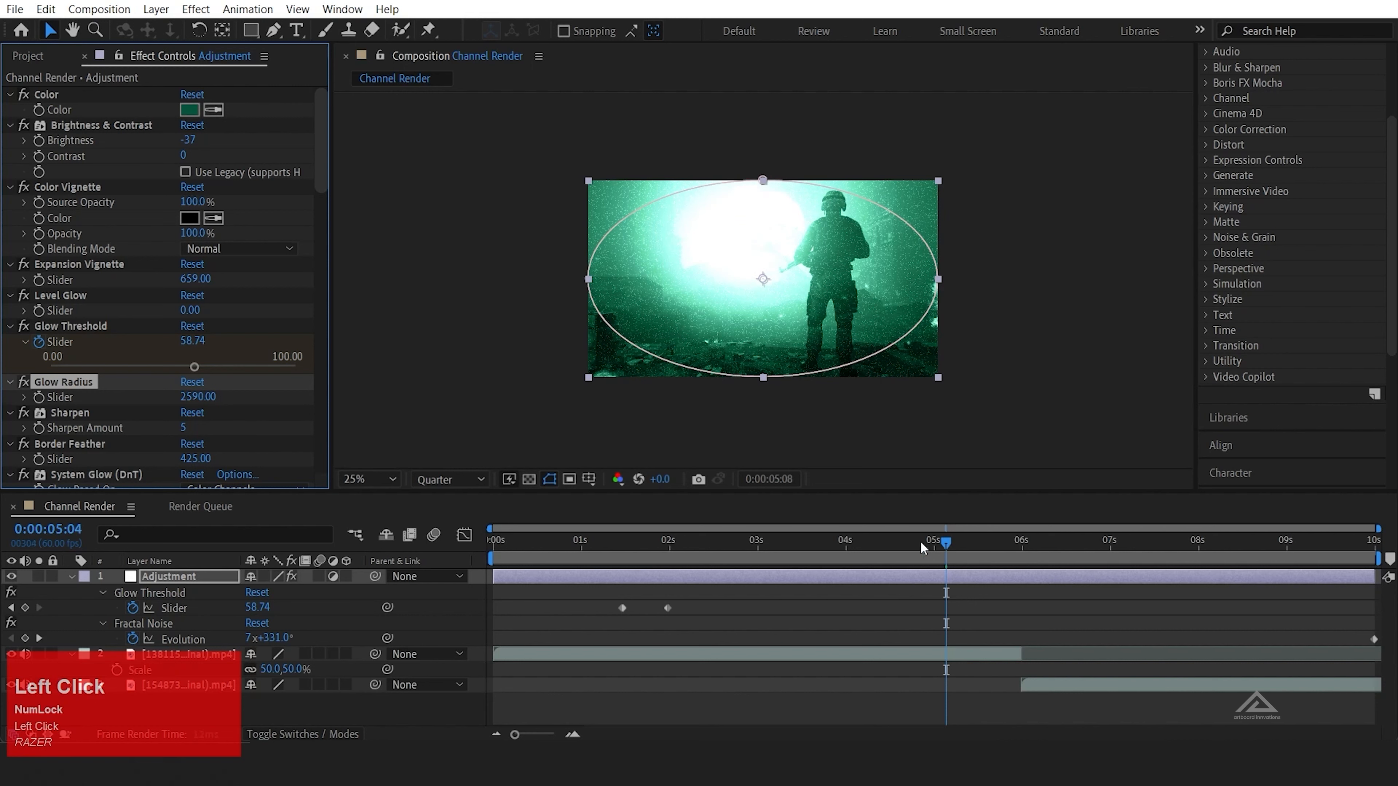
Step: Add a Glow Threshold keyframe at the end of the first clip and move it to 0:00:05:10
left_click_drag(920, 543, 1031, 522)
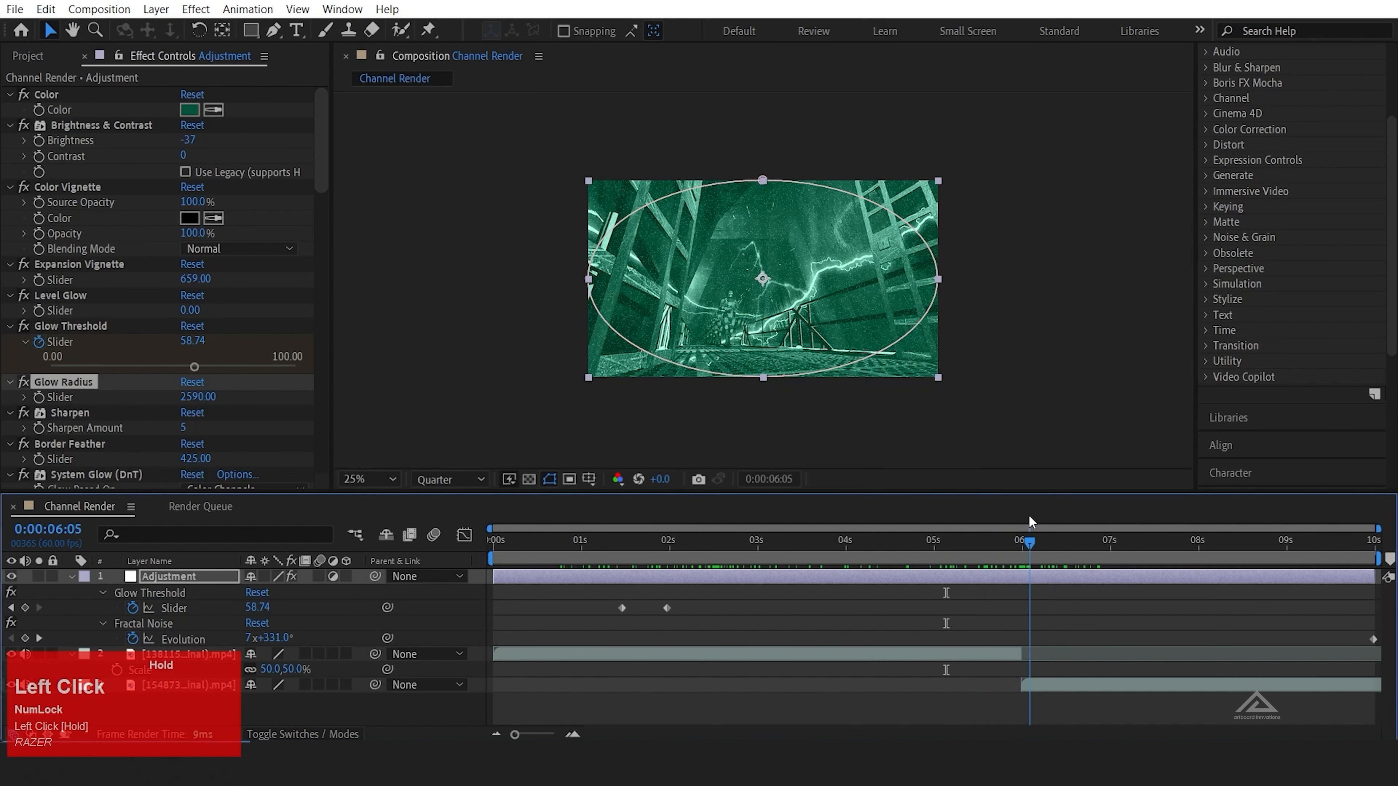
left_click_drag(1031, 521, 1020, 517)
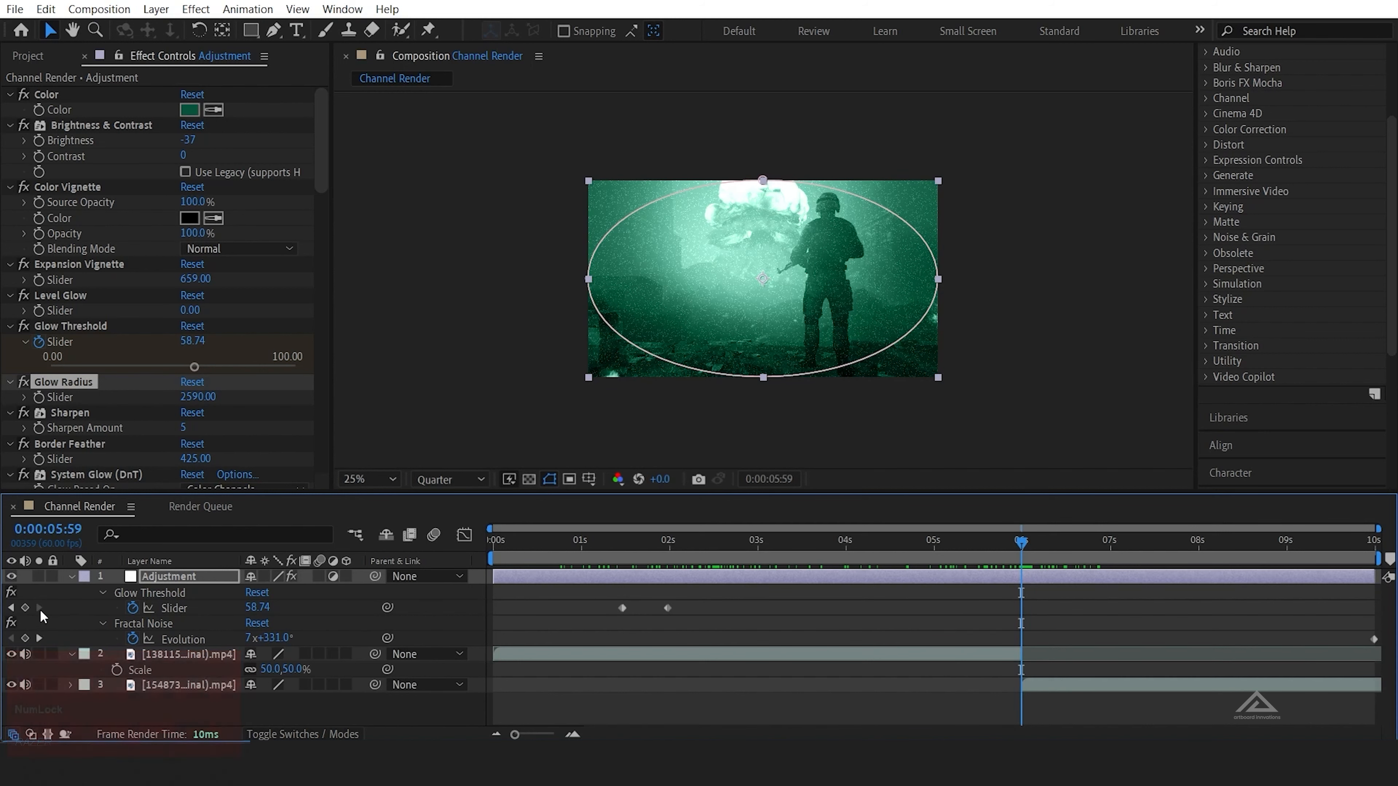
left_click(25, 608)
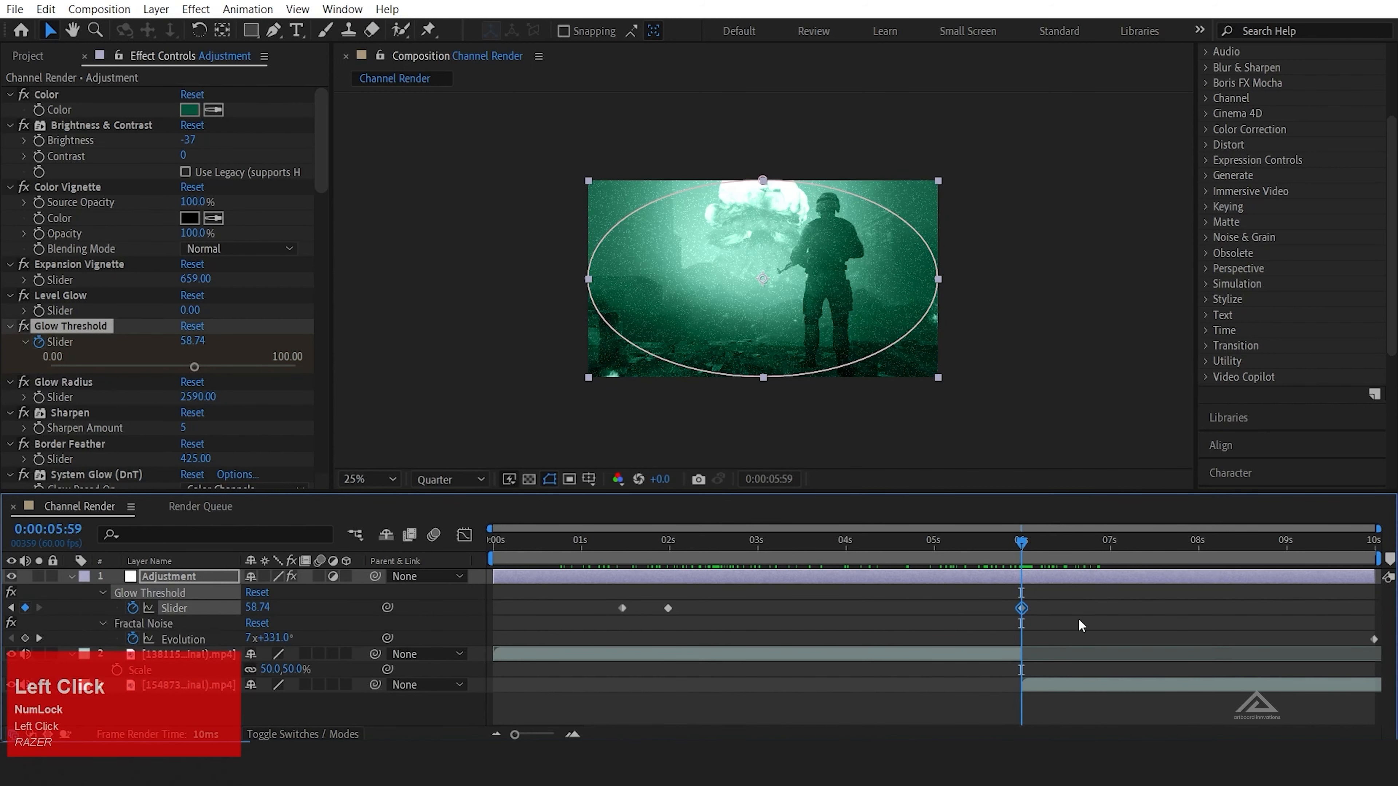
left_click_drag(1015, 545, 952, 544)
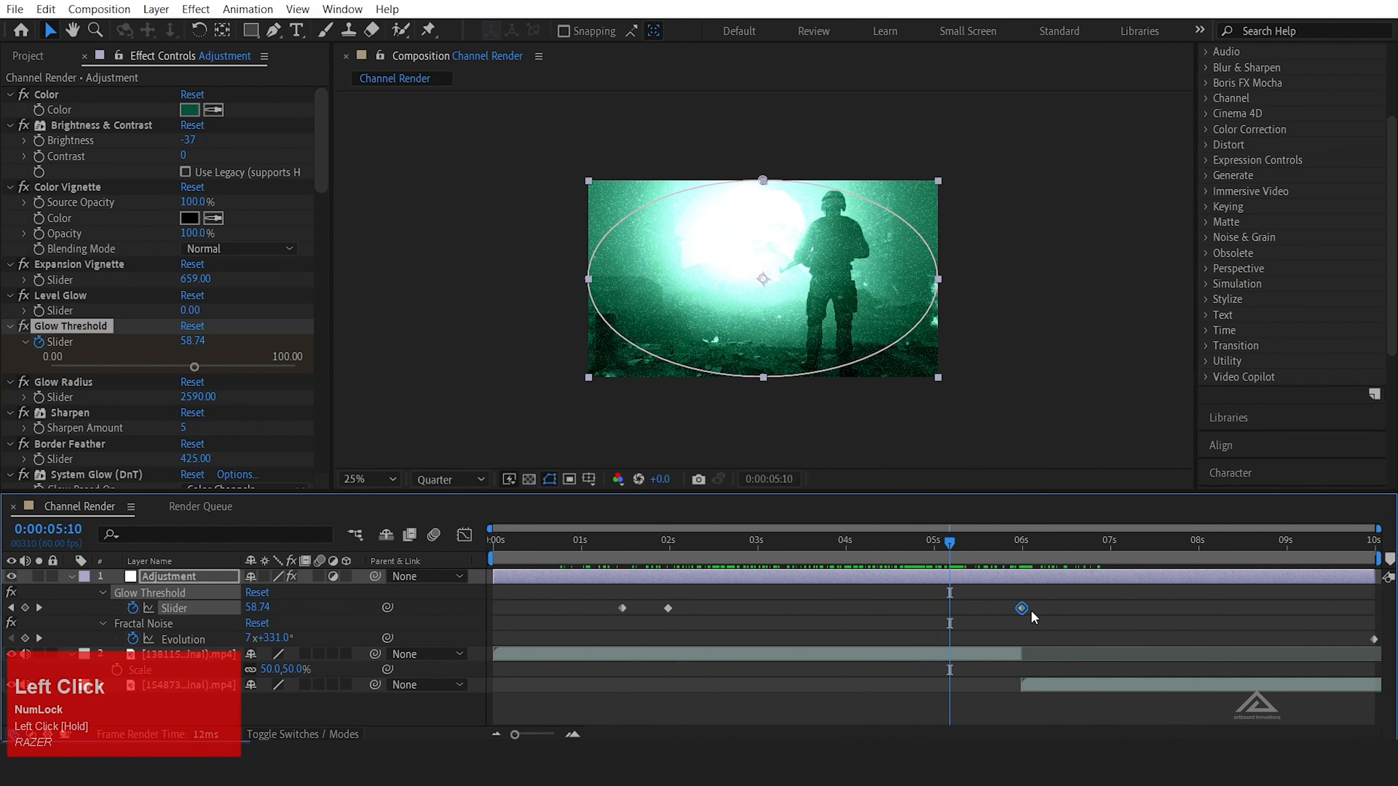
left_click_drag(1023, 609, 951, 617)
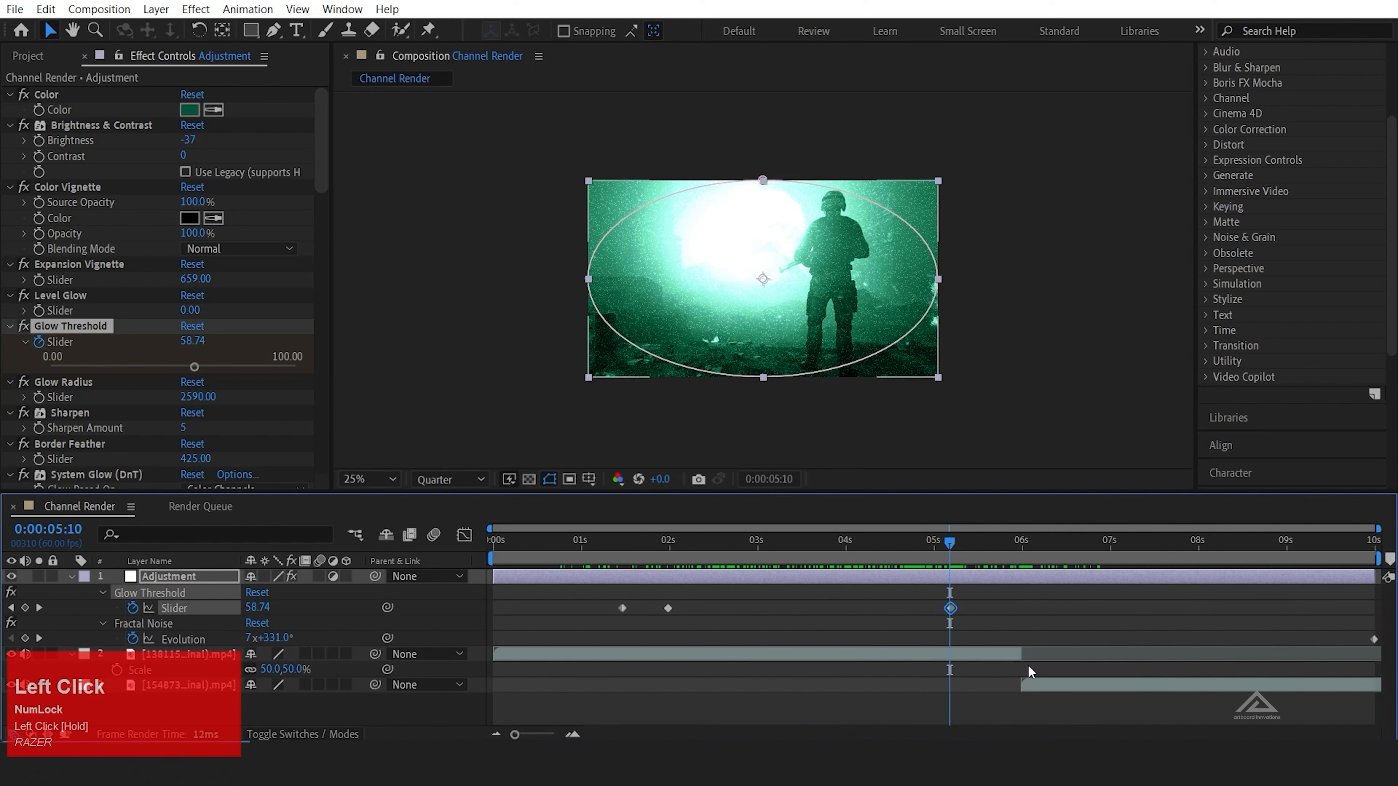
Step: Shorten the first clip to end just after 0:00:05:10 and make the second clip start right at that cut
left_click_drag(1025, 656, 959, 659)
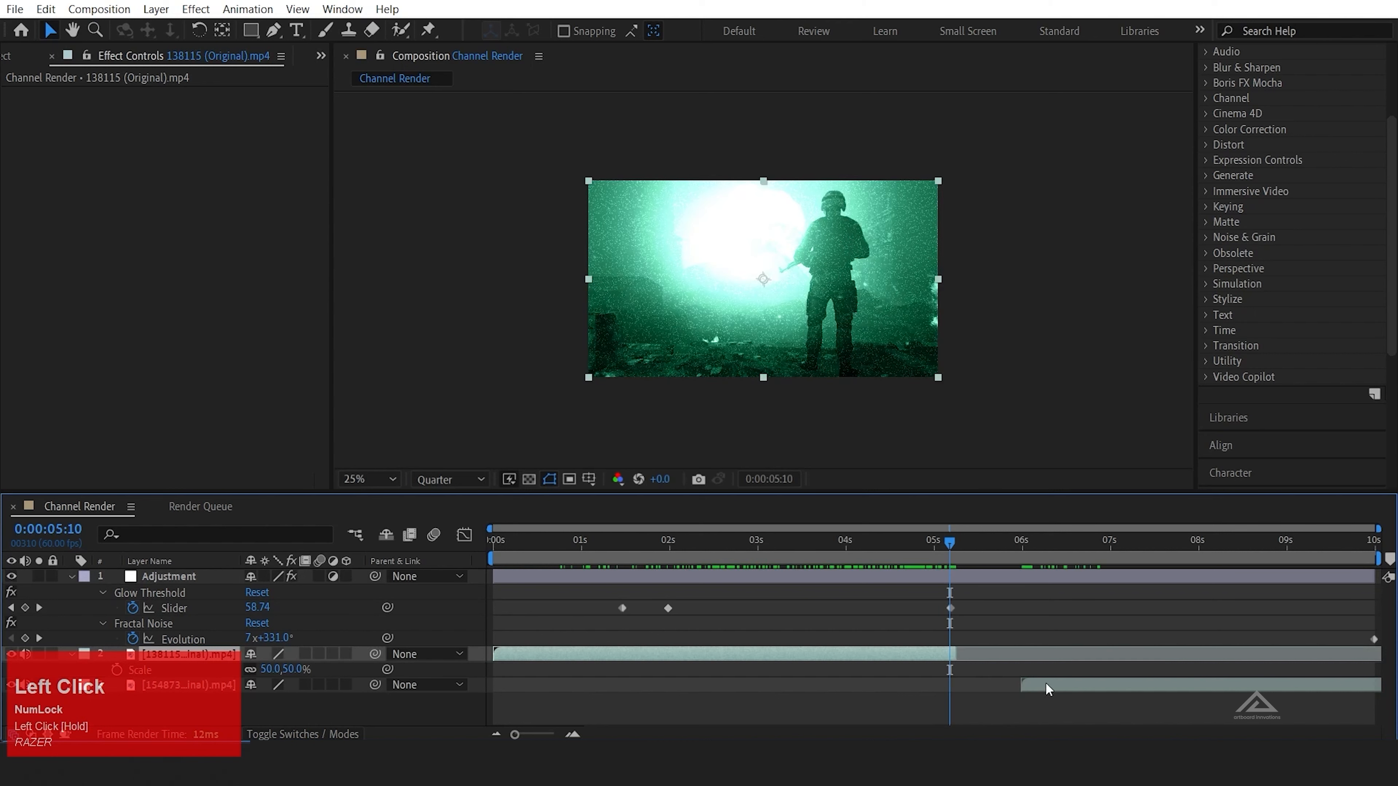
left_click(1024, 686)
mouse_move(1020, 682)
left_mouse_down()
mouse_move(968, 683)
mouse_move(1024, 683)
mouse_move(995, 683)
left_mouse_up()
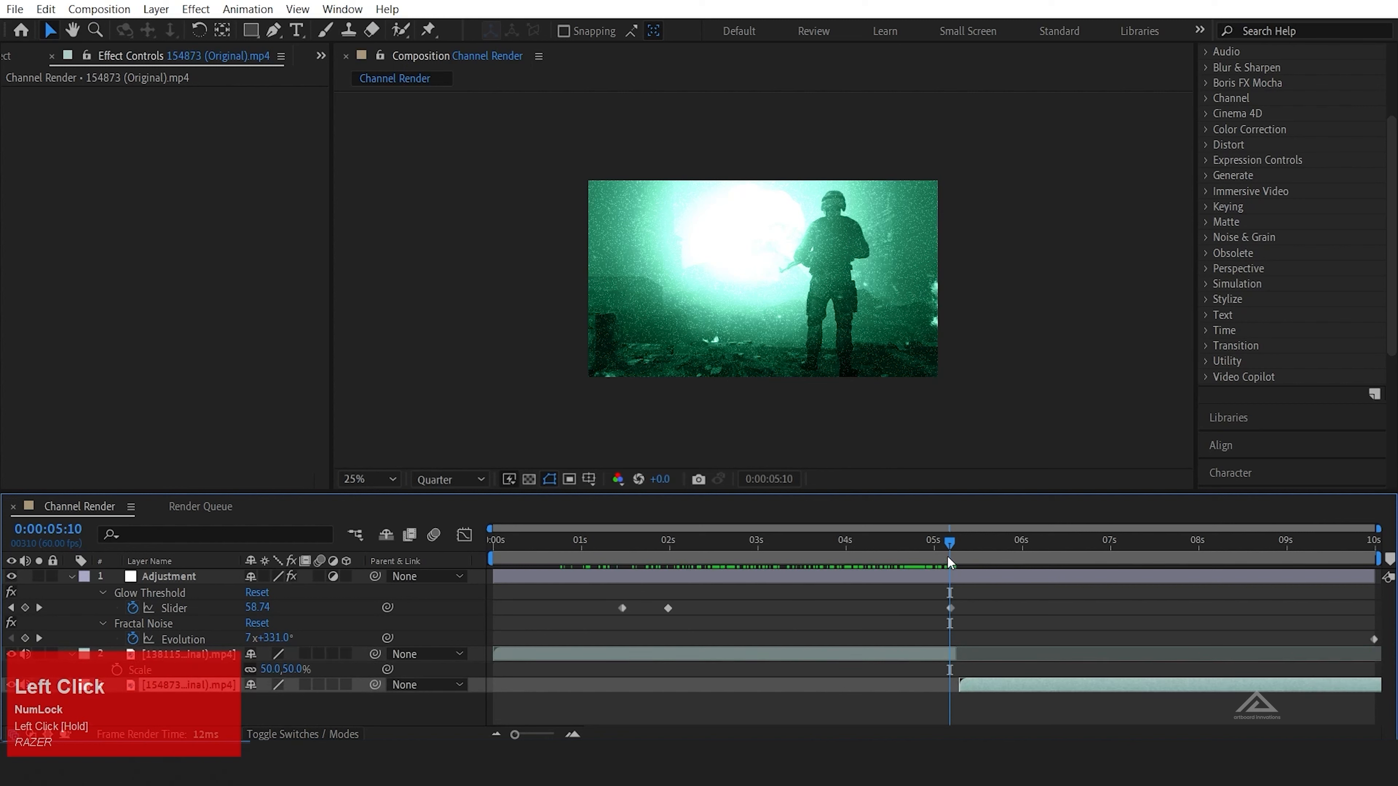
Step: Add a Glow Threshold keyframe of 58.74 at 0:00:05:44 on the Adjustment layer and shift it slightly earlier
left_click_drag(950, 546, 1001, 549)
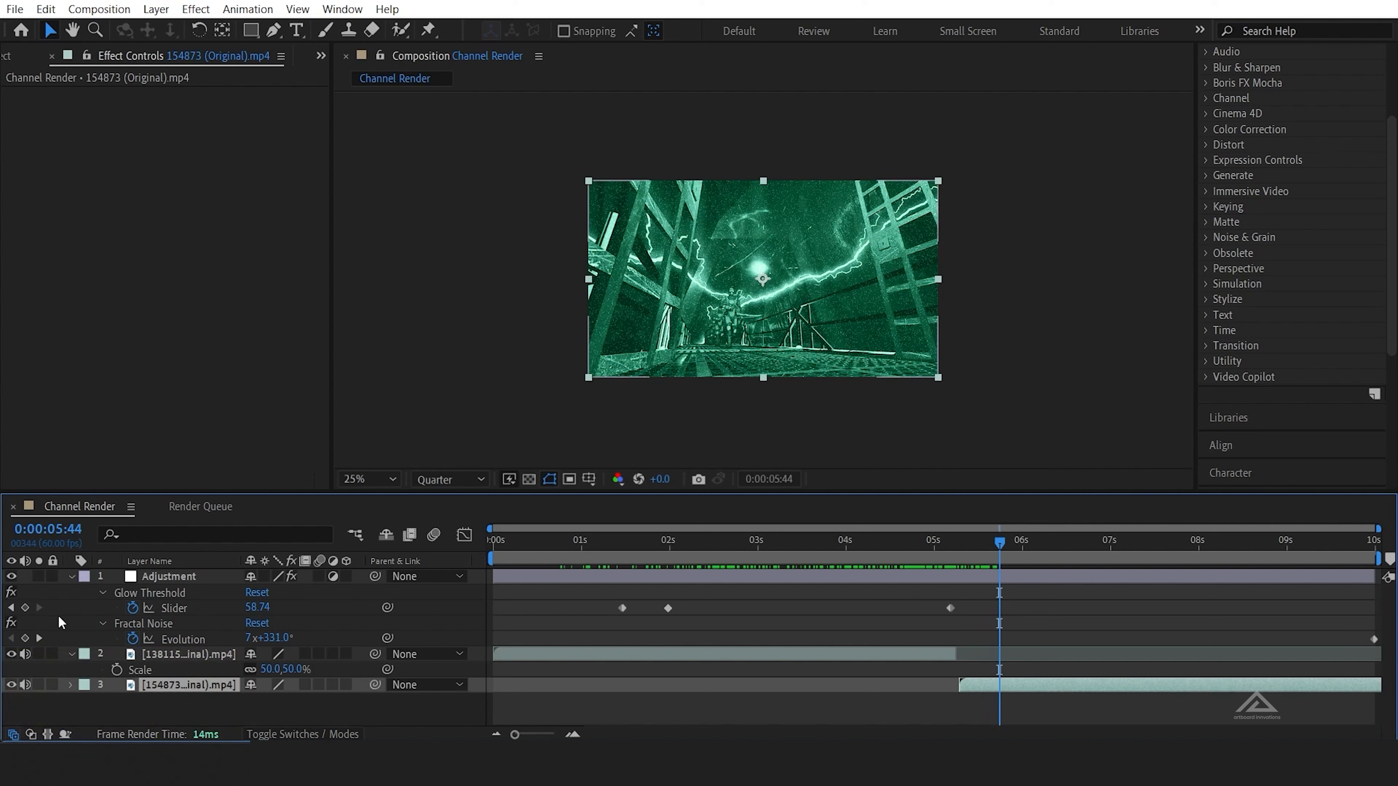
left_click(25, 608)
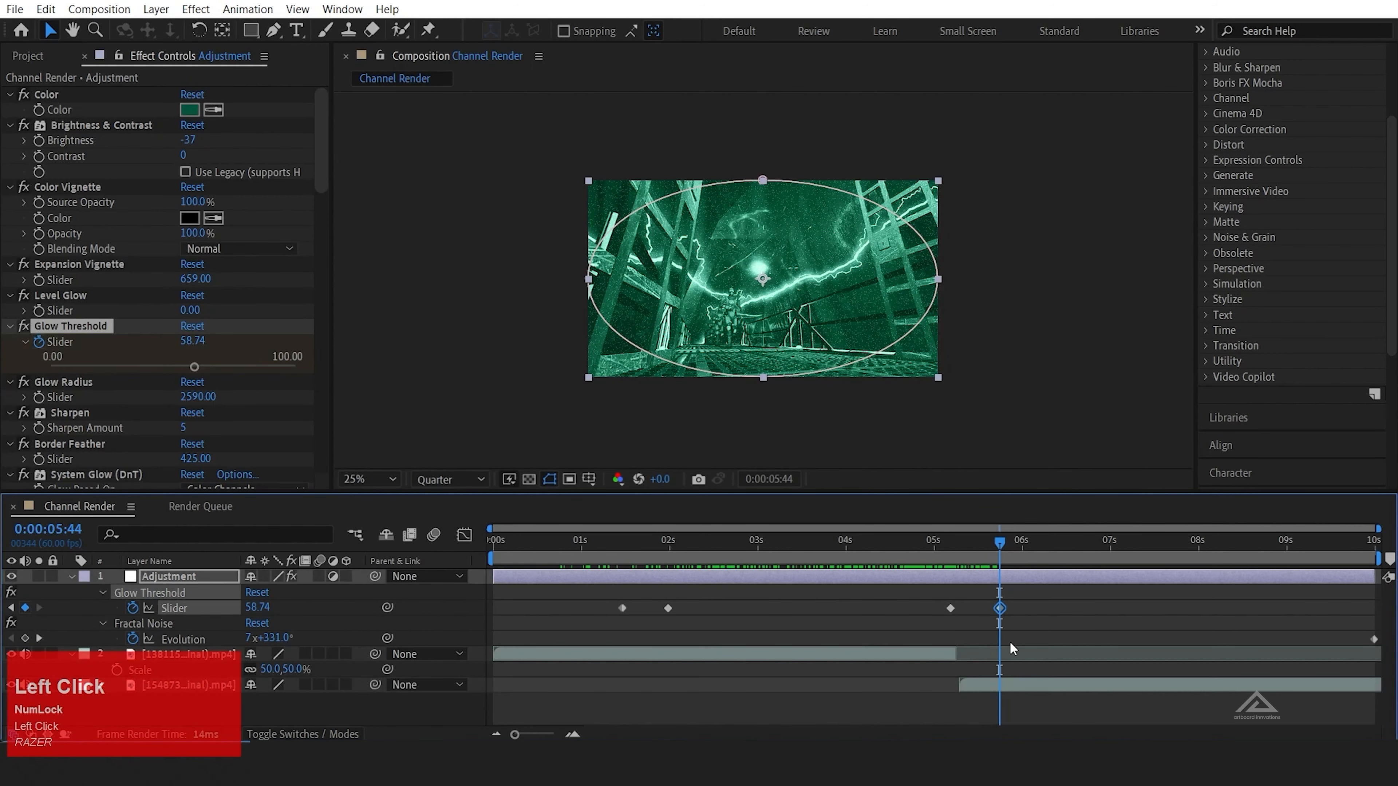
left_click_drag(999, 608, 990, 609)
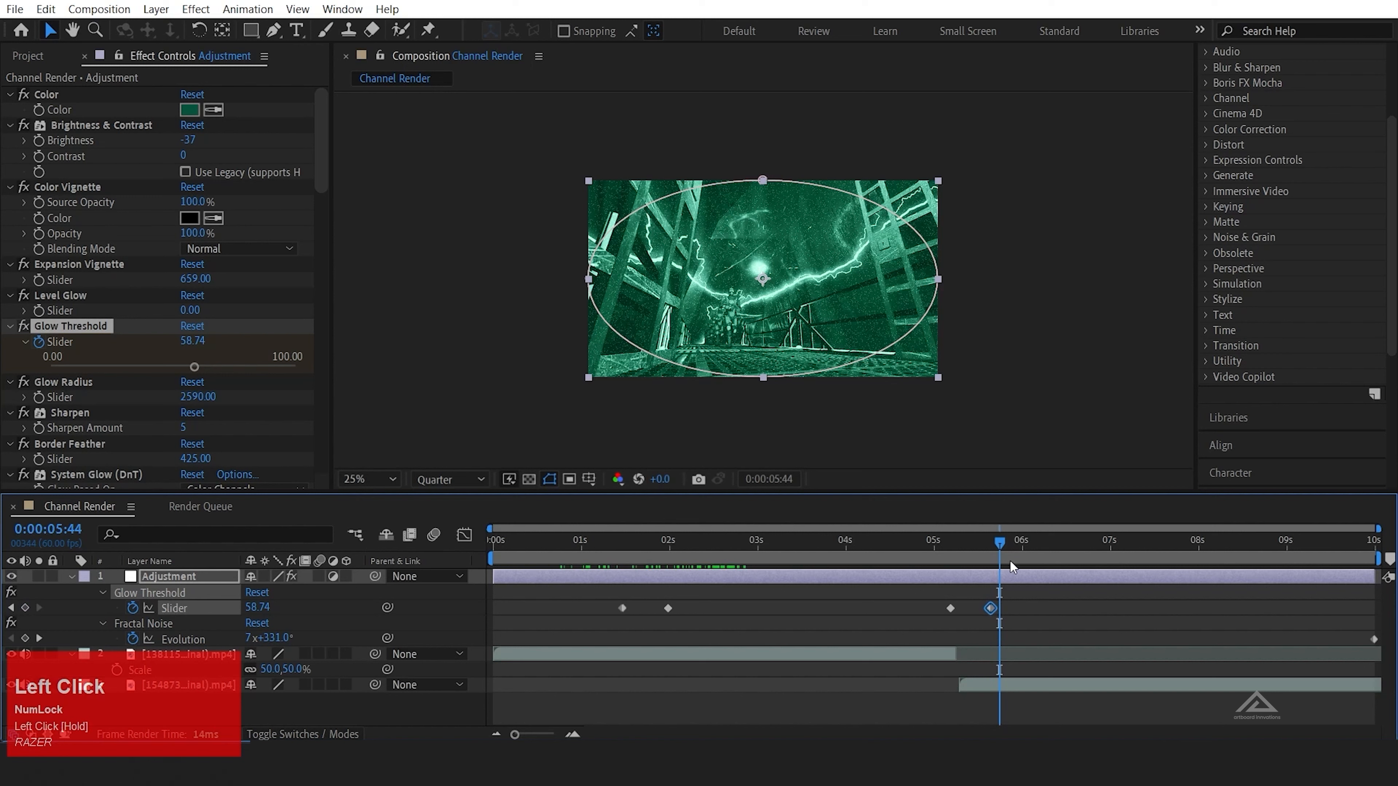
Step: Lower the Glow Threshold slider to 25.74 at 0:00:05:44 to add another keyframe over the second clip
left_click_drag(1000, 541, 989, 547)
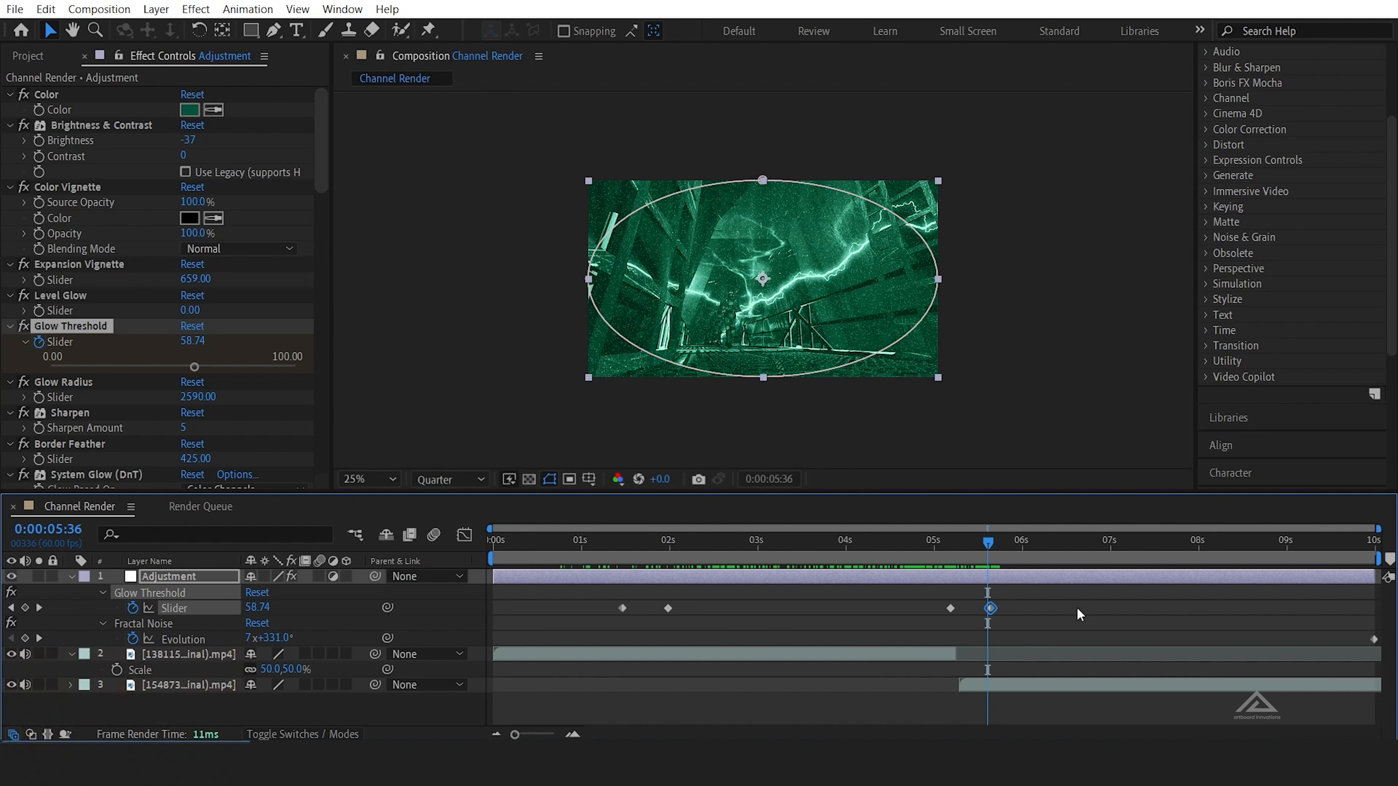
left_click_drag(988, 545, 999, 546)
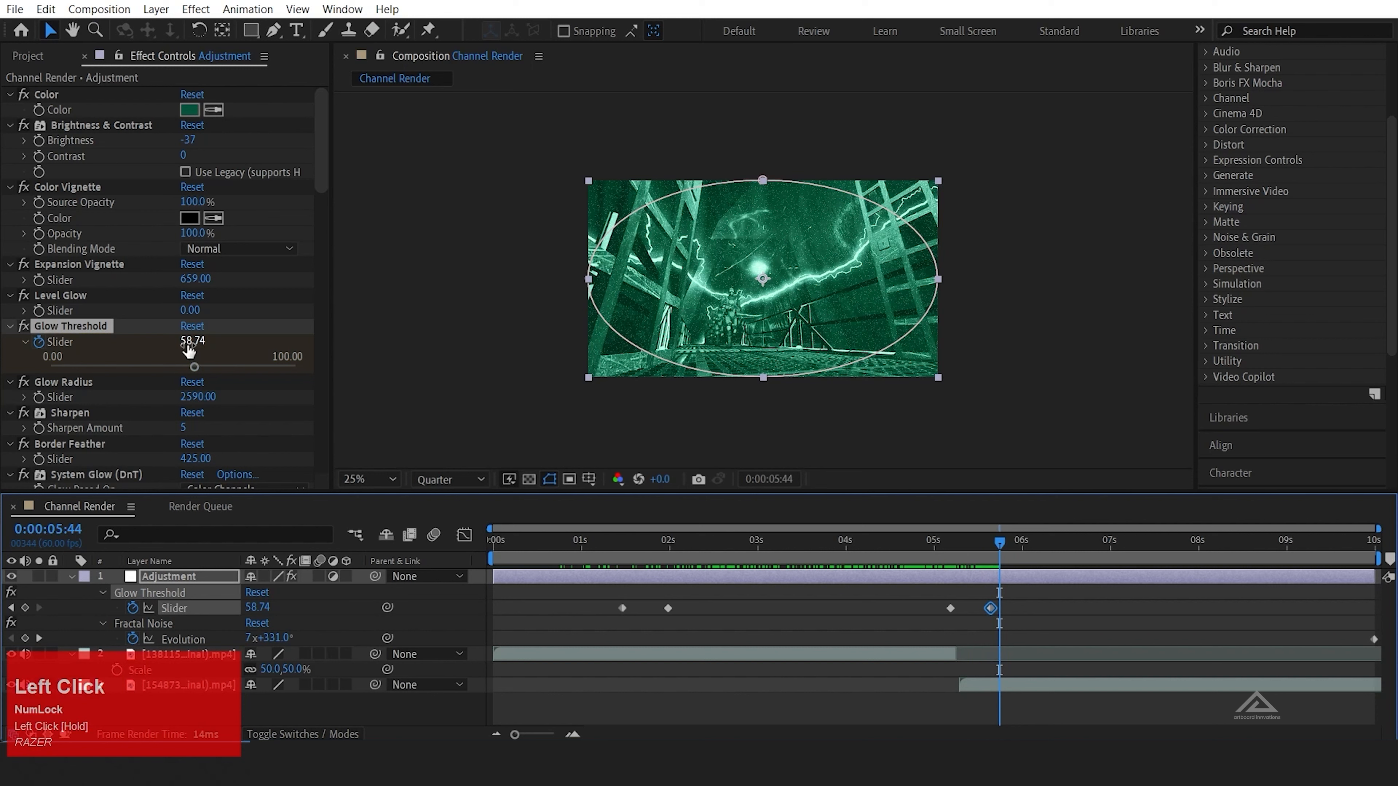
mouse_move(192, 342)
left_mouse_down()
mouse_move(155, 356)
mouse_move(169, 358)
left_mouse_up()
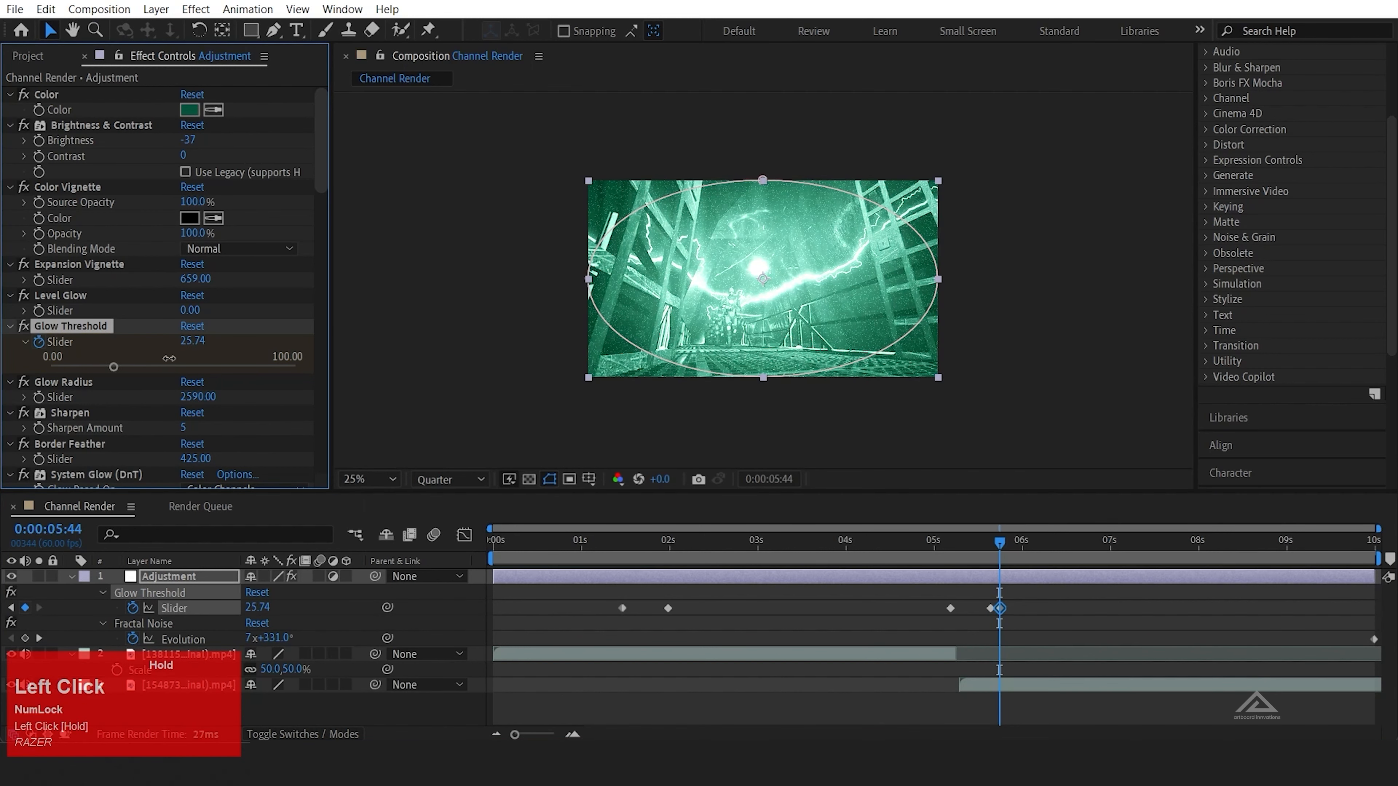
Step: Scrub to the end of the second clip, clear the selection and play the whole composition from the start
left_click_drag(1011, 544, 1381, 557)
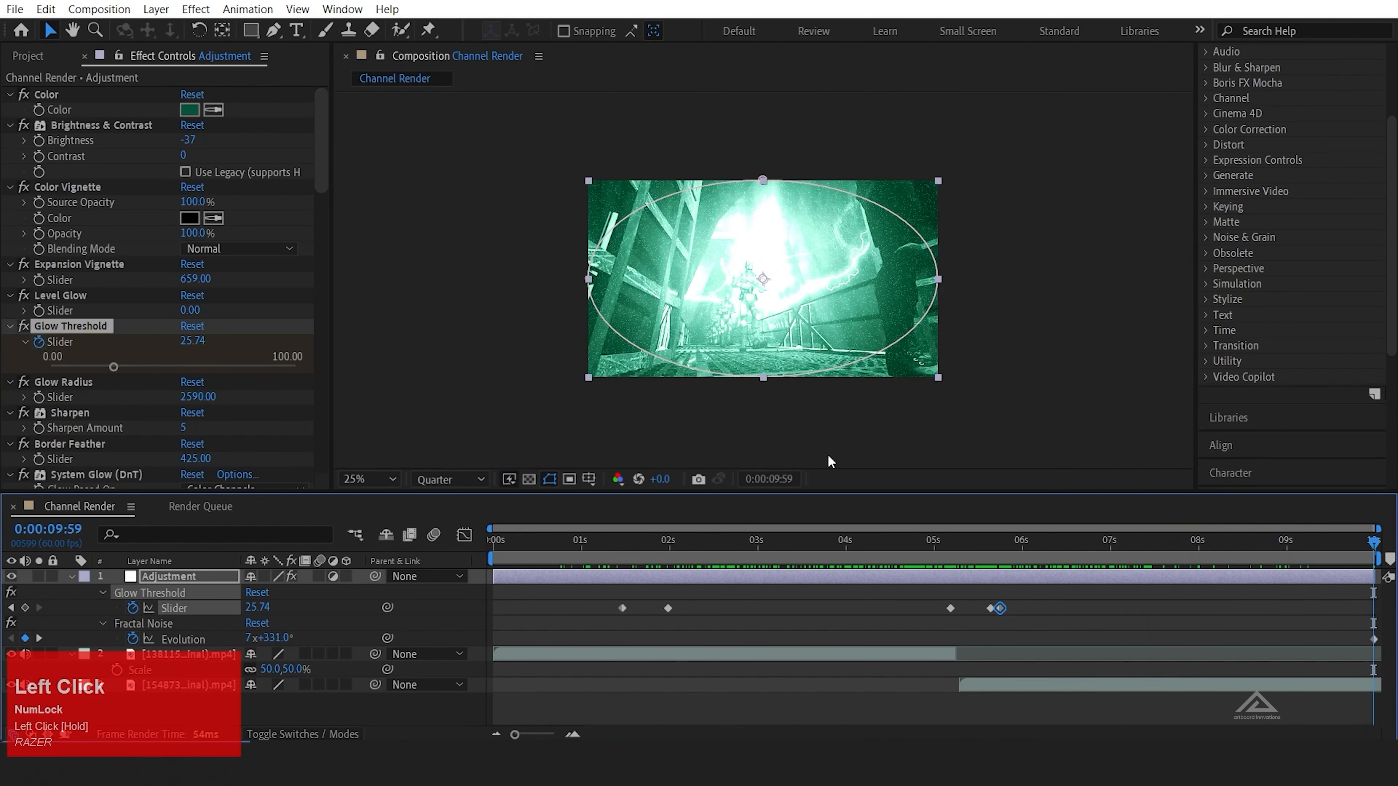
left_click(817, 448)
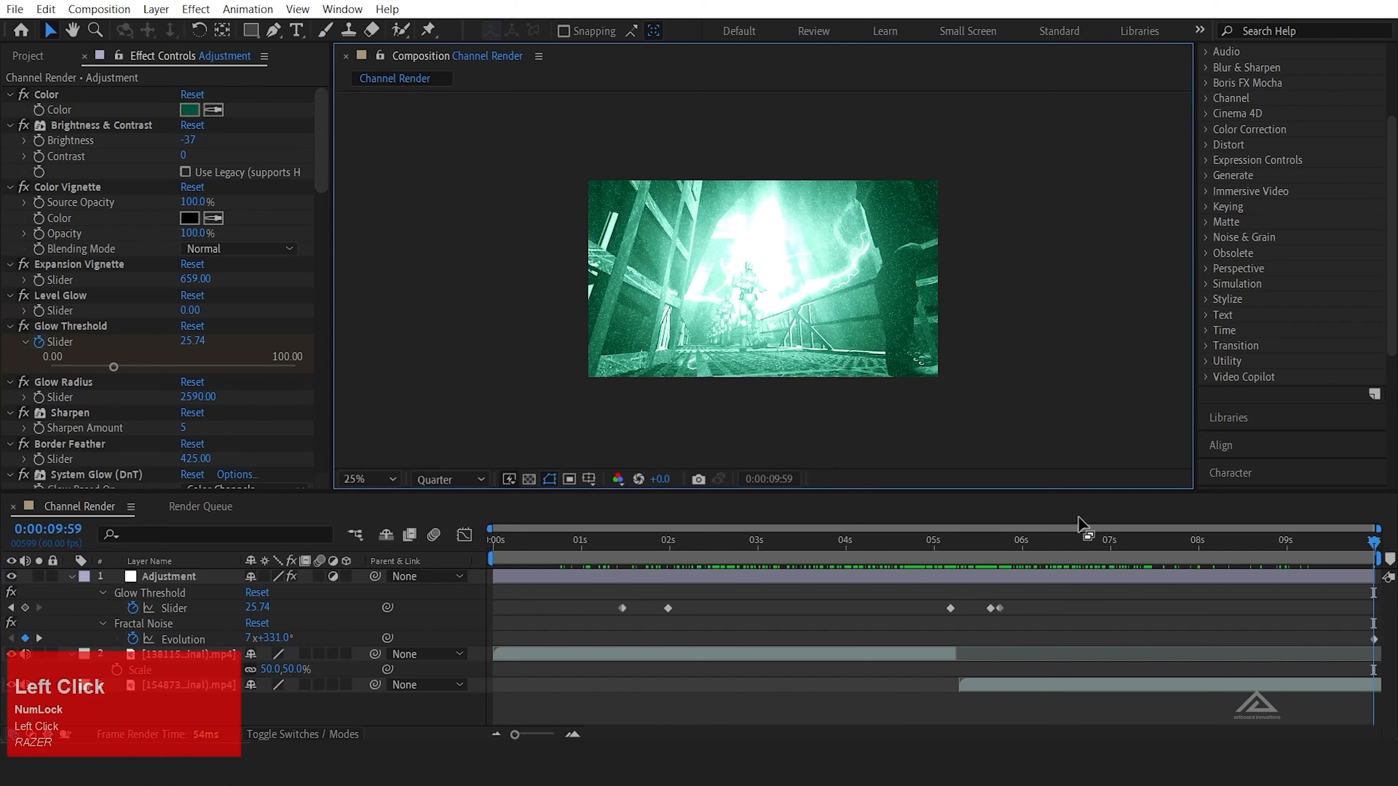
key("Home")
key("space")
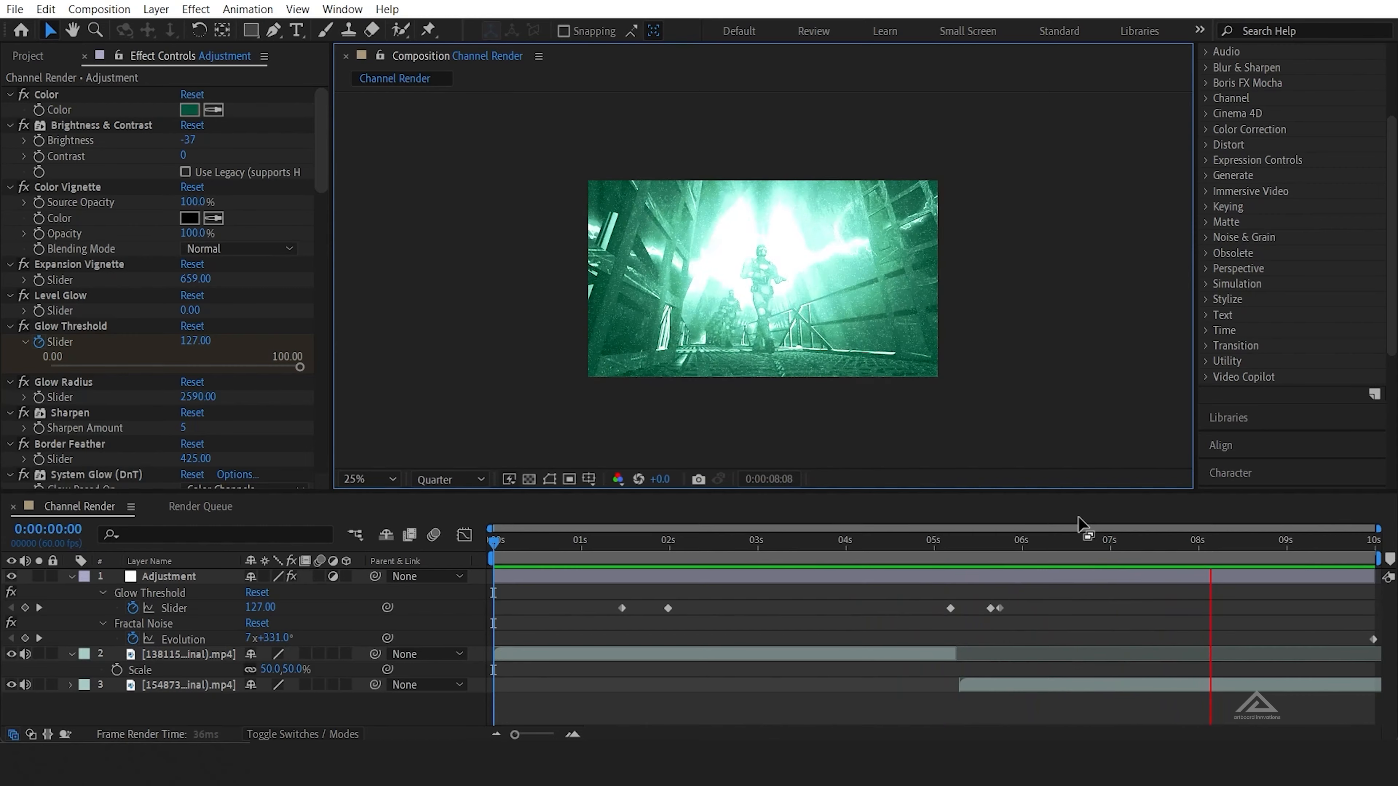
key("space")
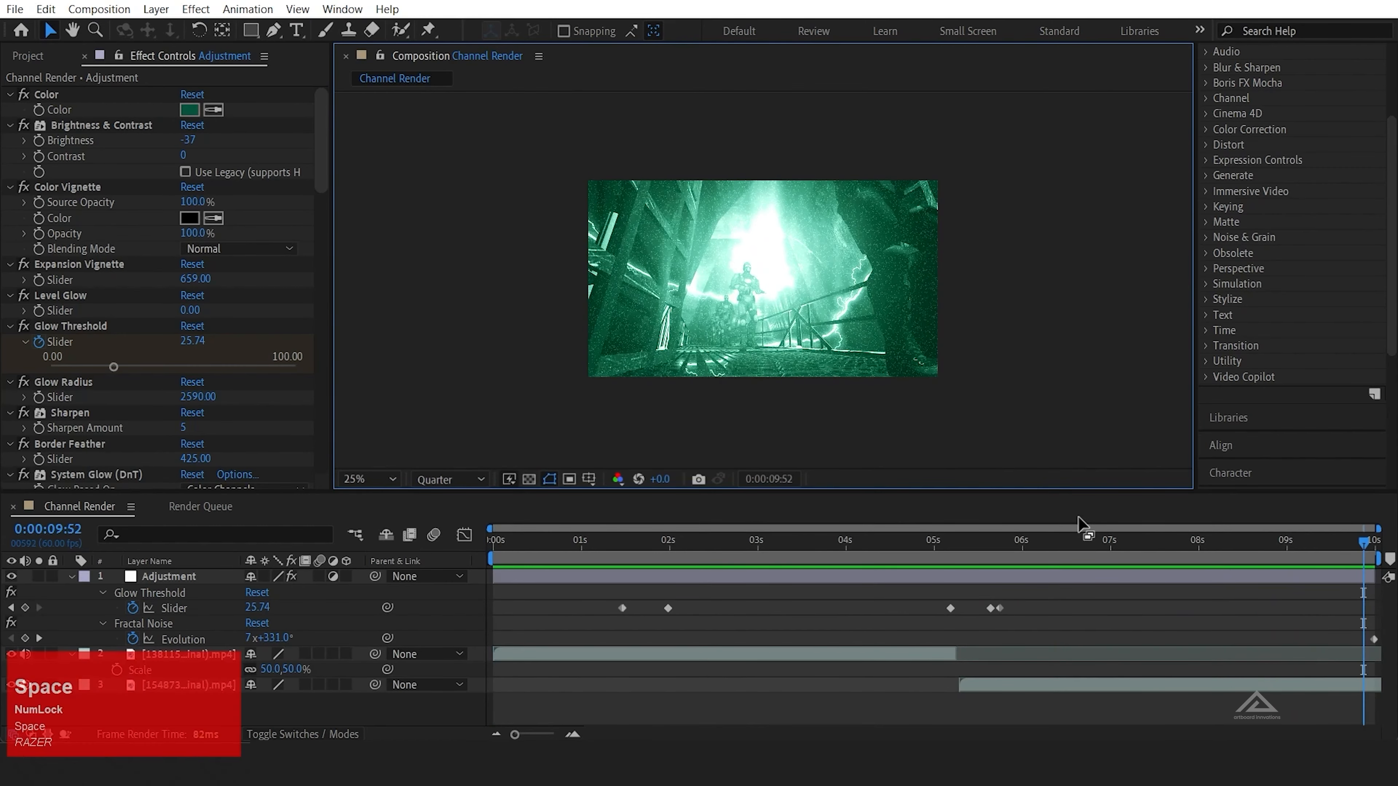
Step: At 0:00:01:44, confirm black (000000) as the Color Vignette colour and reduce its Source Opacity to 86%
left_click_drag(1359, 543, 369, 586)
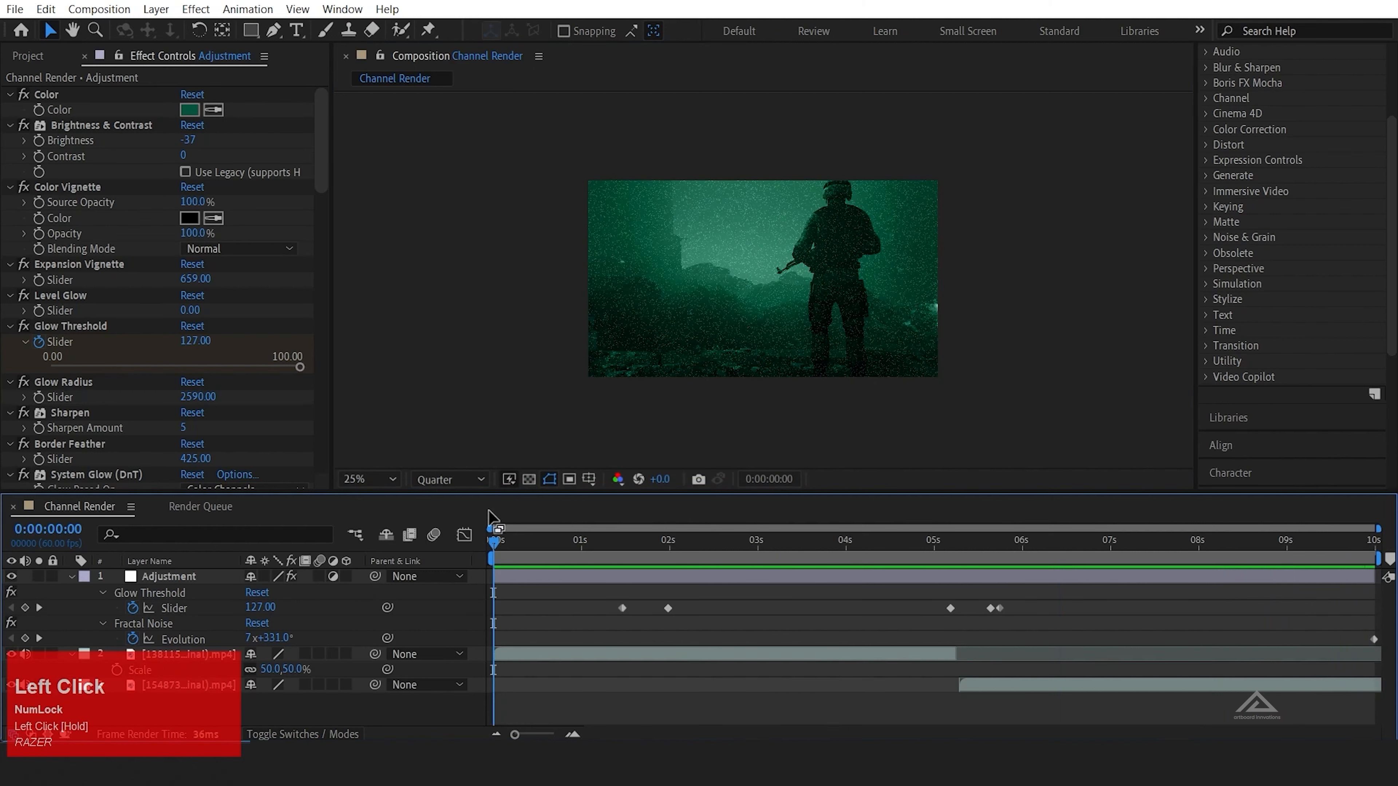
left_click_drag(490, 539, 645, 552)
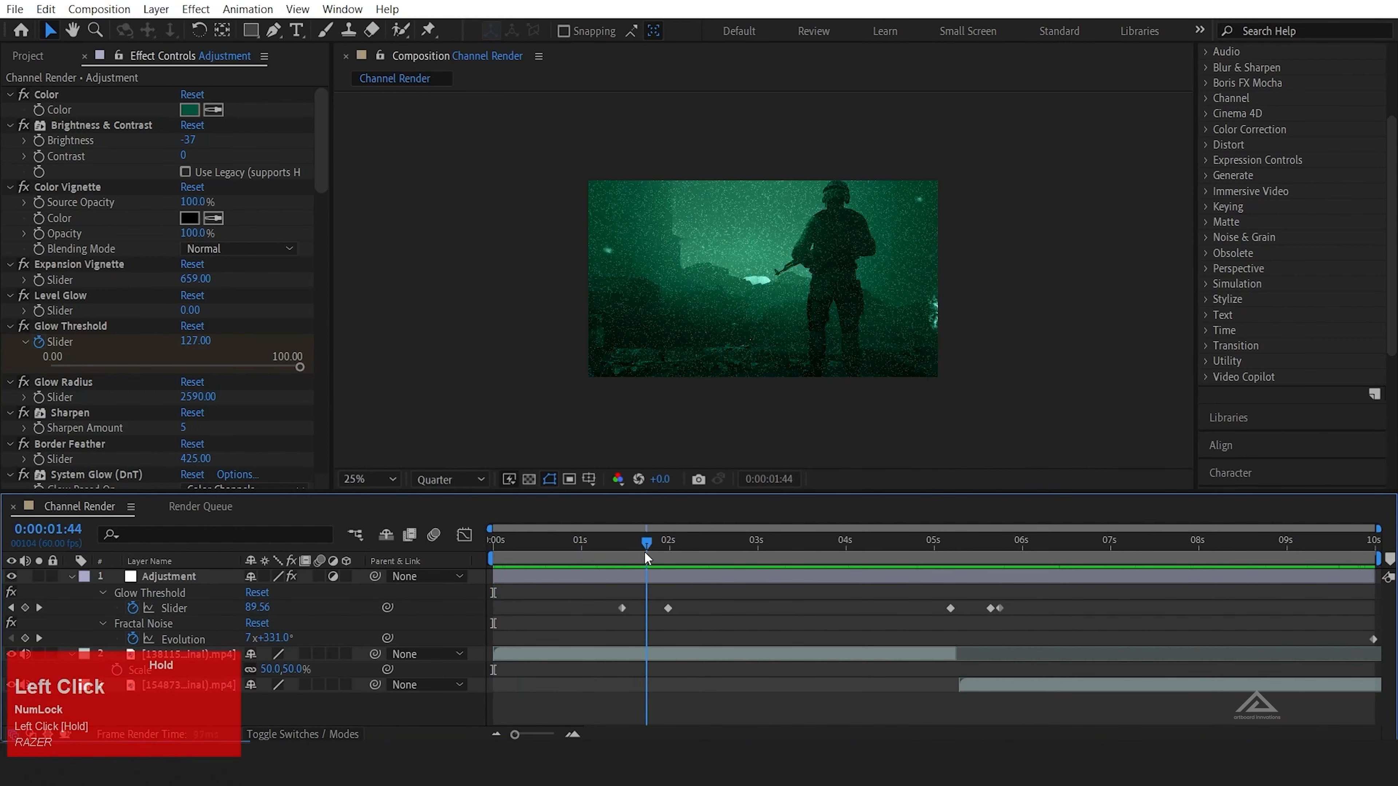
left_click(185, 217)
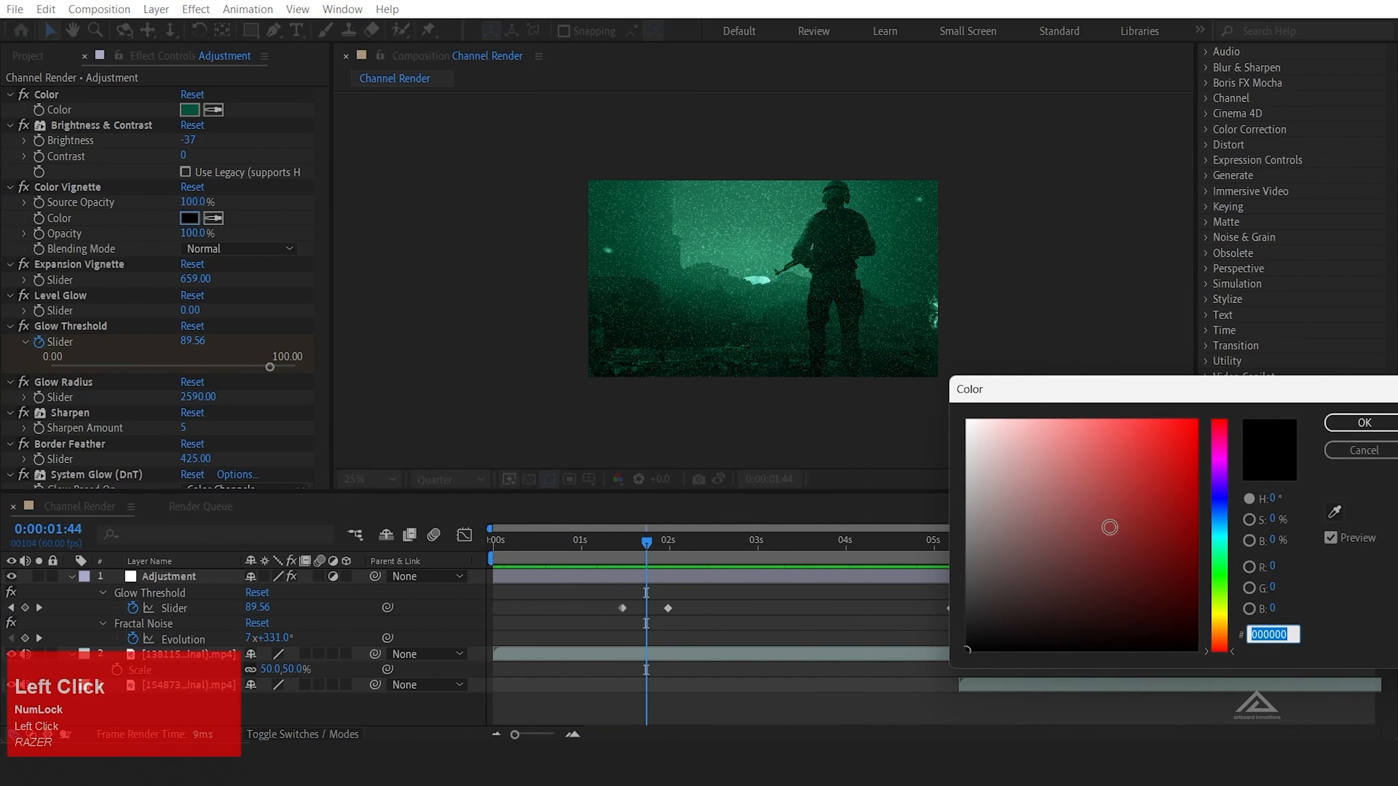
left_click_drag(1103, 524, 936, 687)
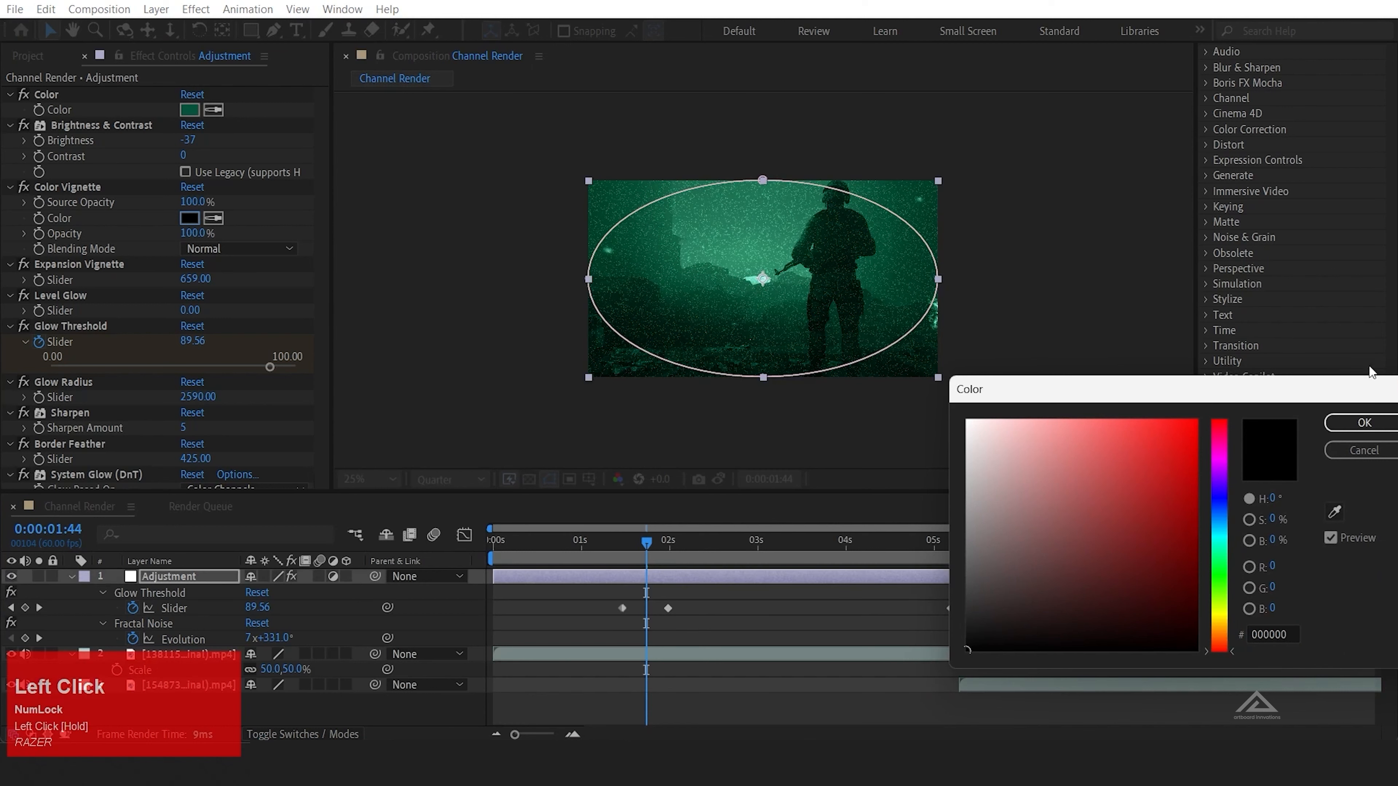
left_click(1364, 422)
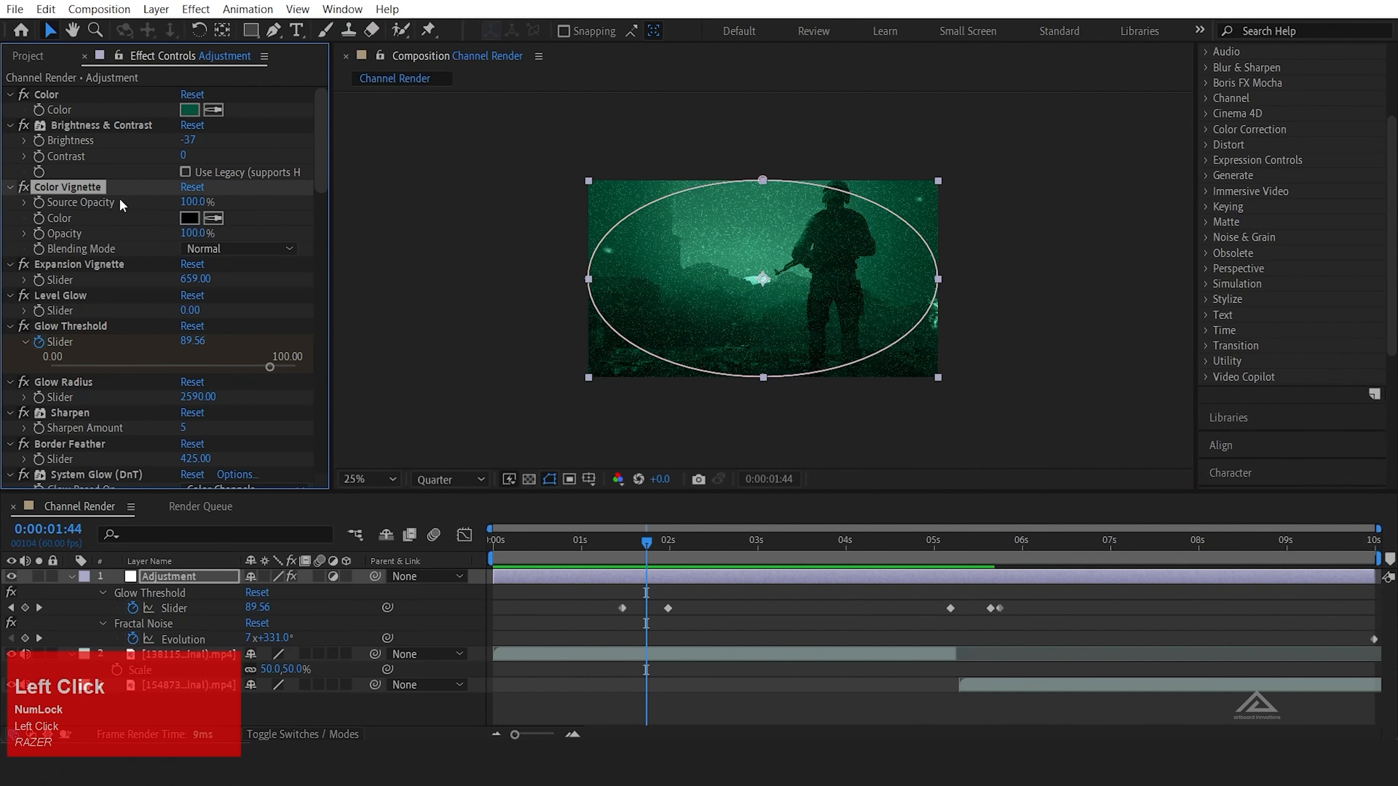
mouse_move(190, 201)
left_mouse_down()
mouse_move(101, 209)
mouse_move(174, 210)
left_mouse_up()
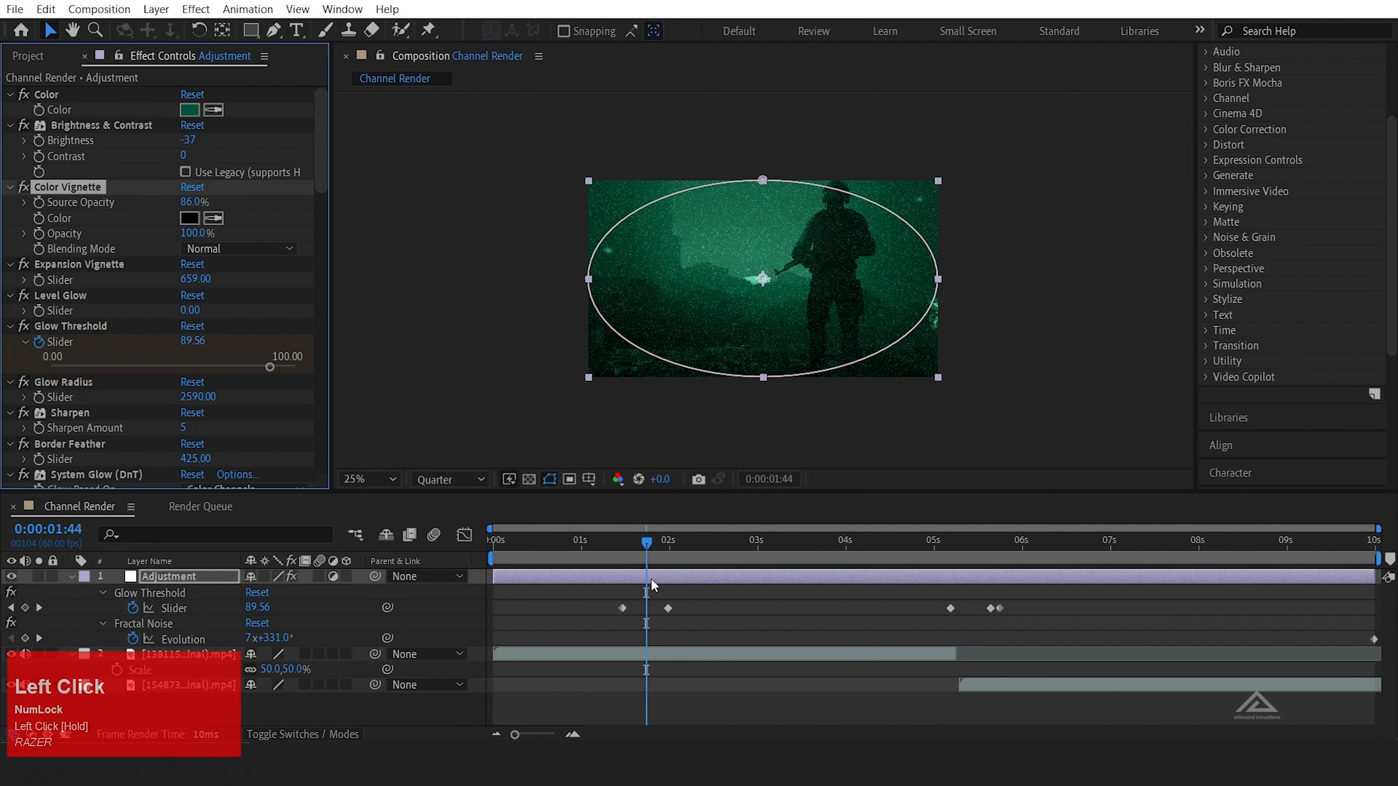
Step: Apply Easy Ease to all Glow Threshold keyframes and play the composition back from the start
left_click_drag(643, 544, 556, 609)
key("F9")
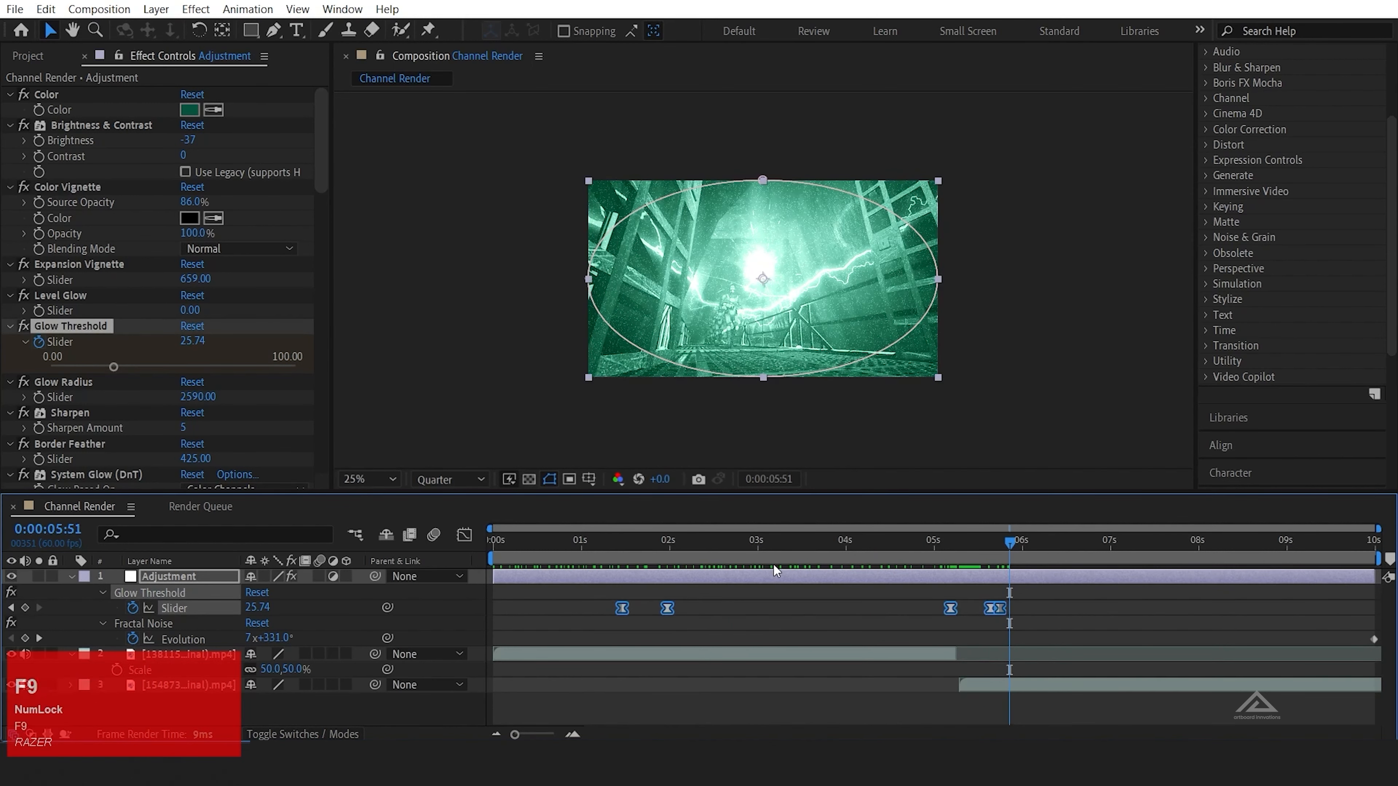
left_click_drag(1011, 542, 387, 584)
key("space")
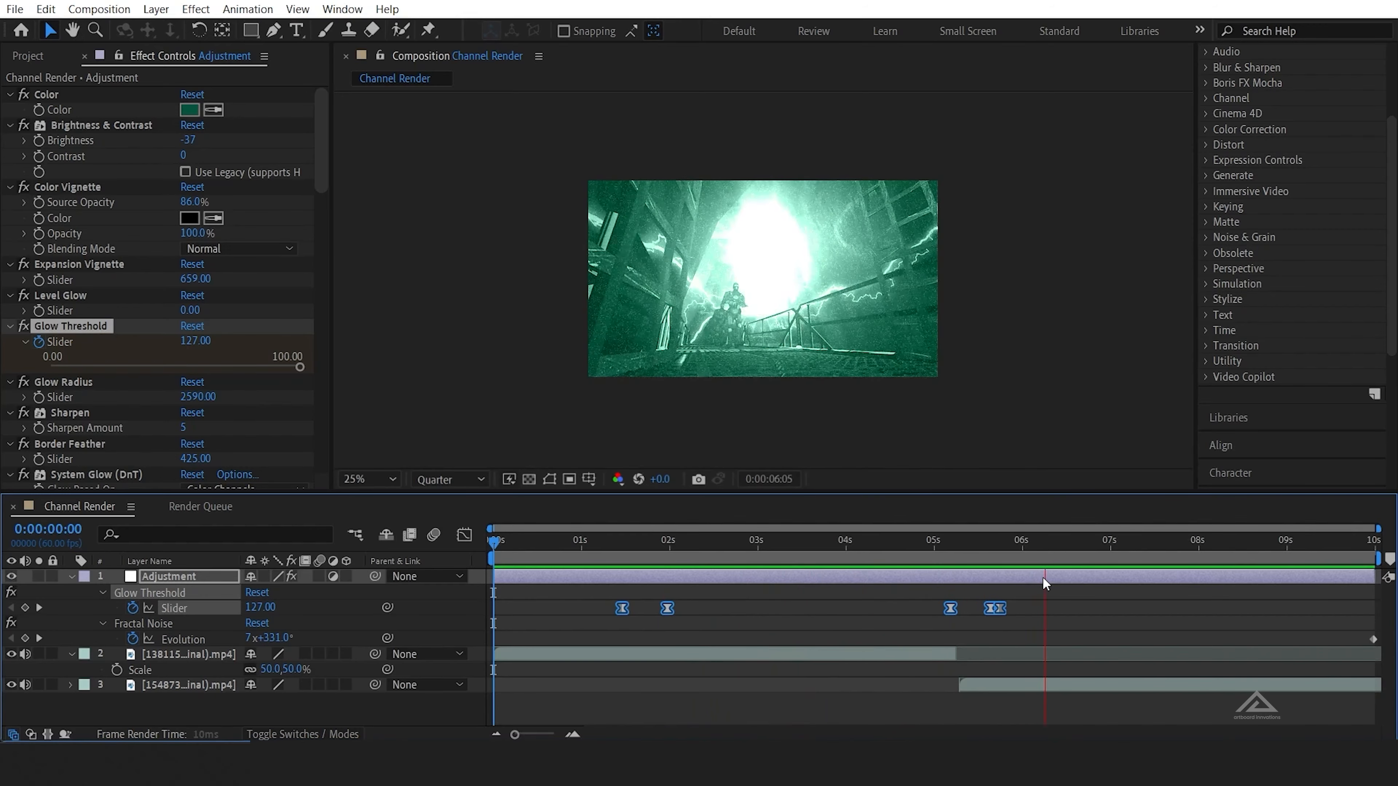
key("space")
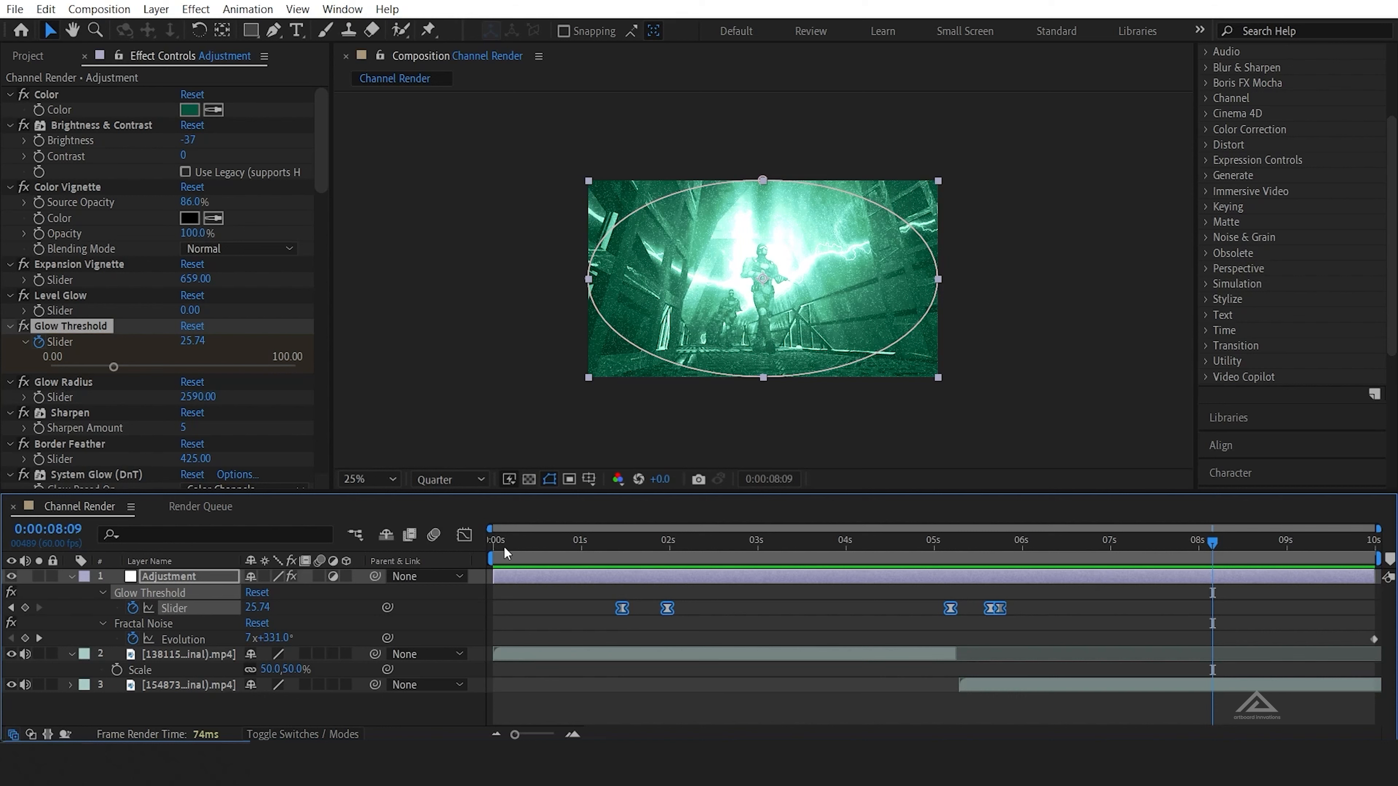
left_click(176, 575)
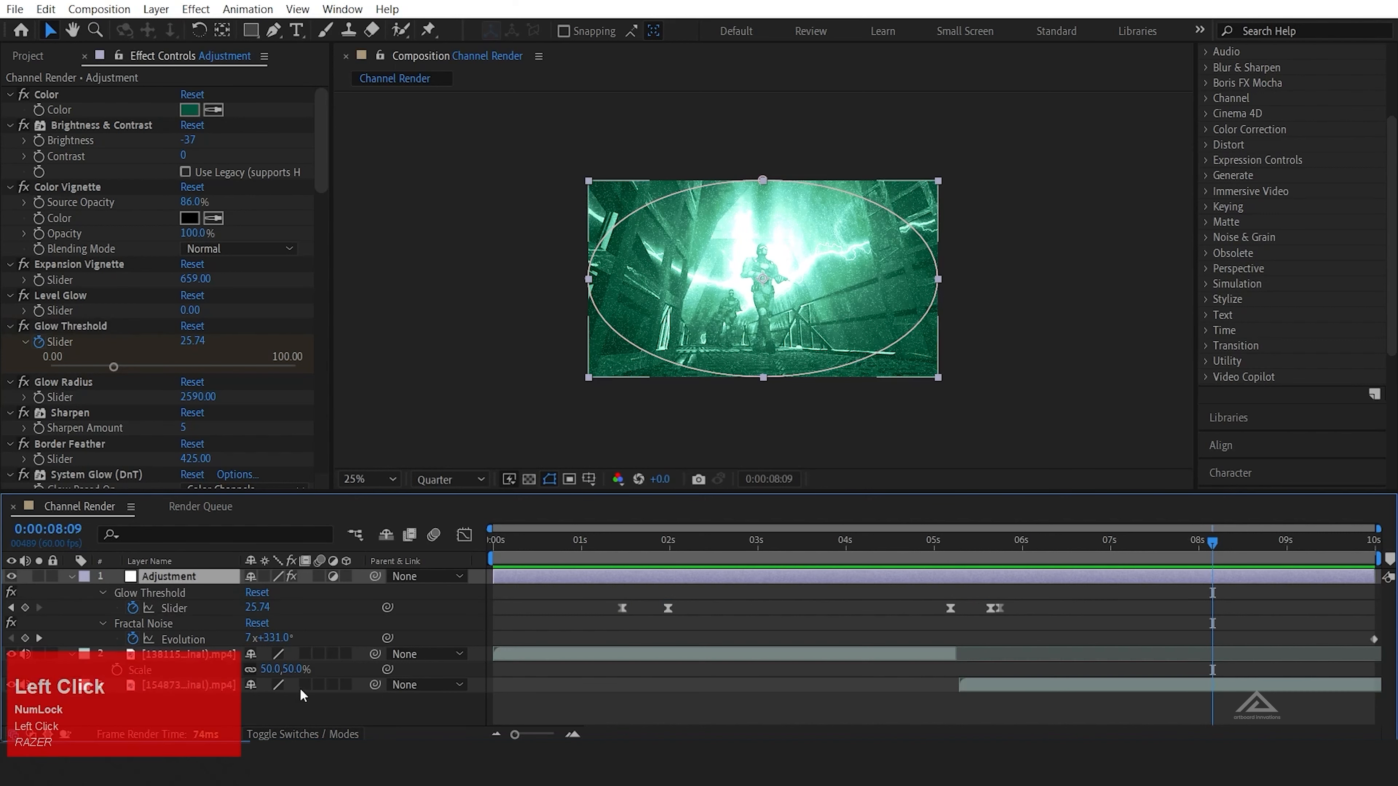
left_click(182, 686, "shift")
right_click(193, 686)
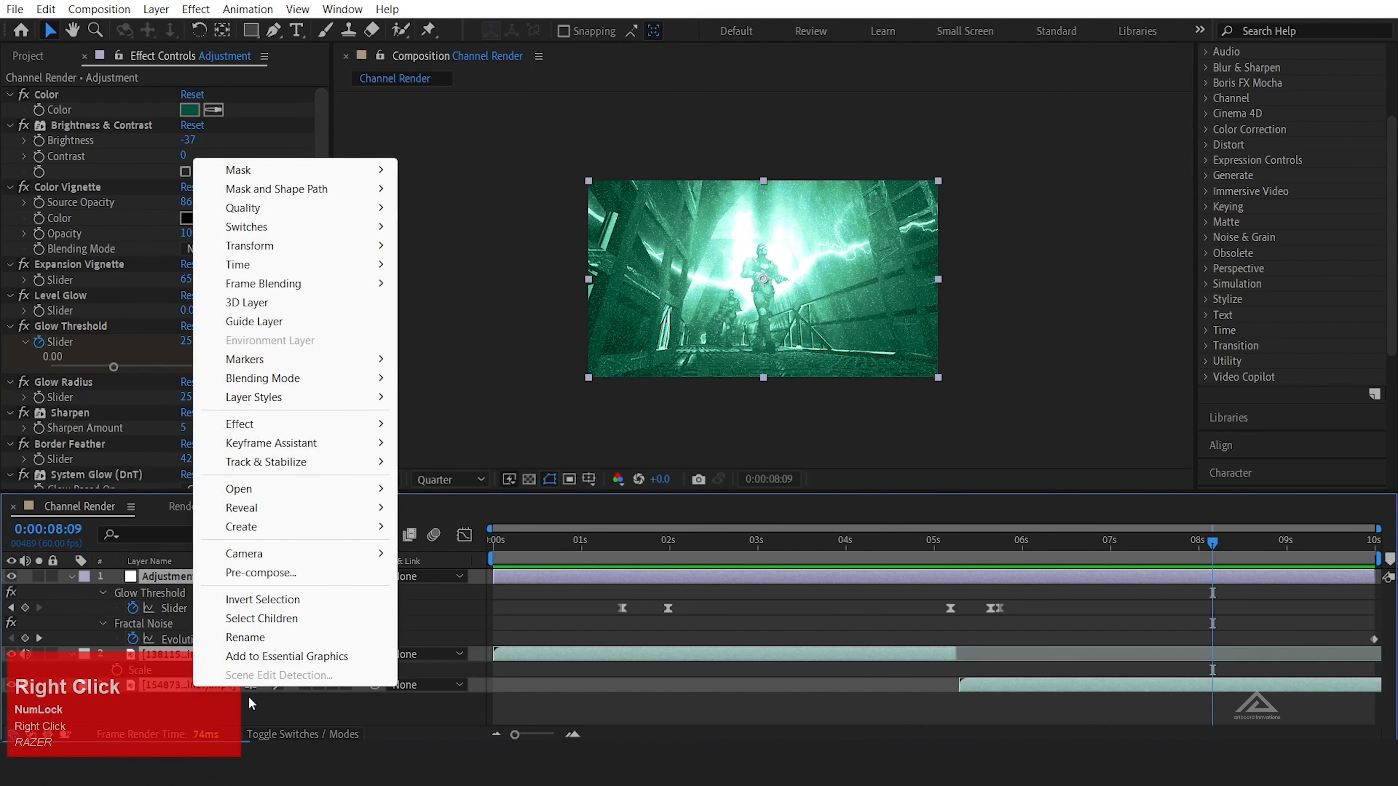
left_click(617, 673)
Step: Move the current time to 0:00:03:59 and select the Adjustment layer
left_click_drag(1213, 542, 844, 545)
left_click(880, 580)
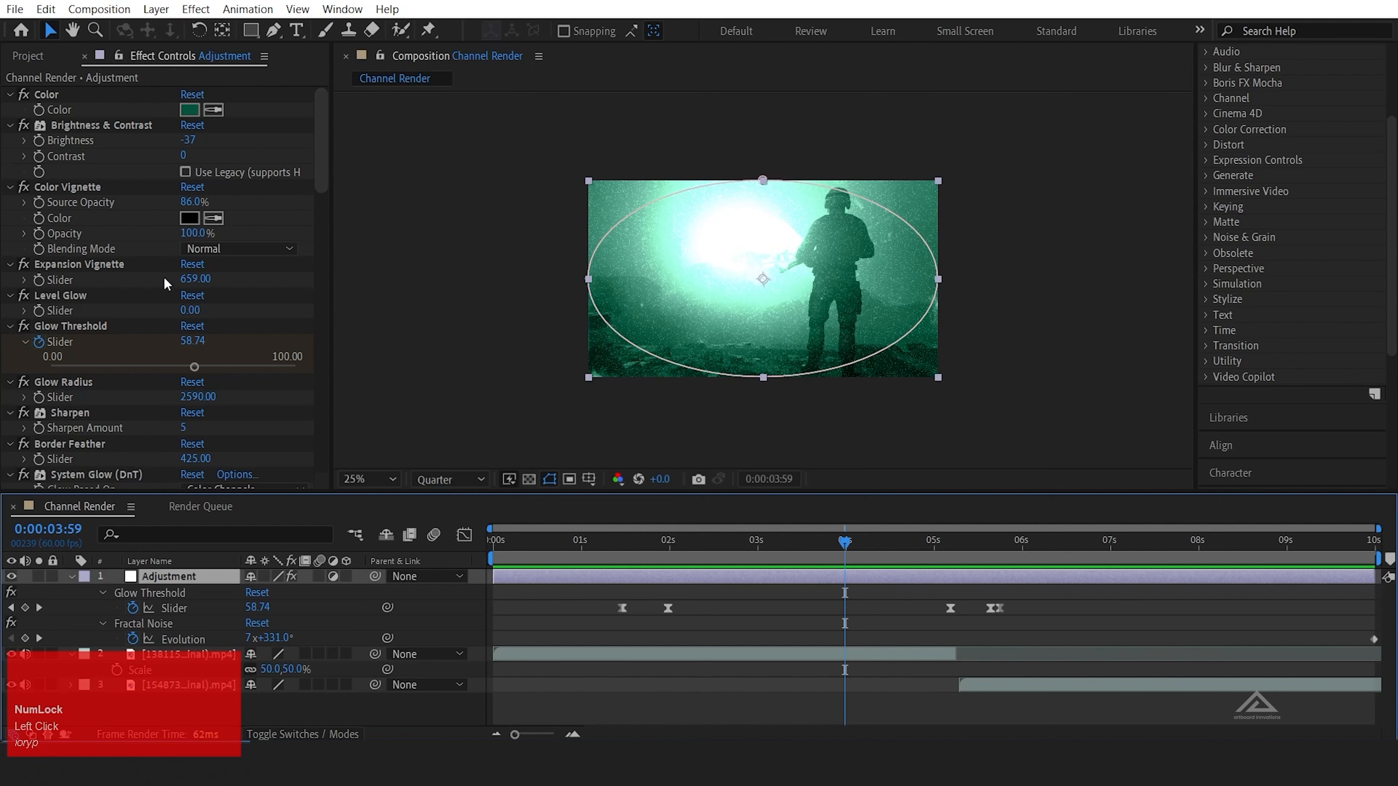
Step: Try a Color Vignette Source Opacity of 60% on the Adjustment layer and undo the change
left_click_drag(188, 208, 168, 217)
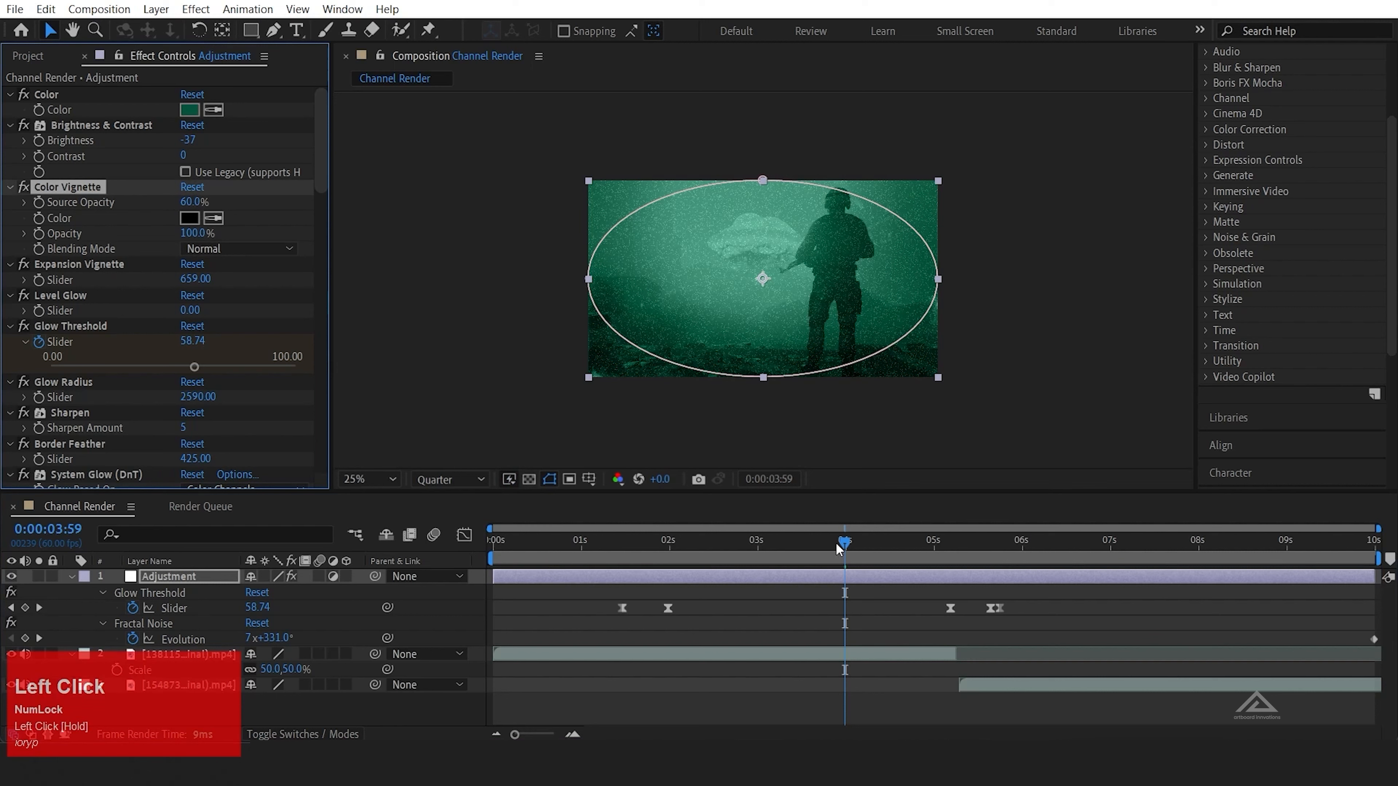
mouse_move(840, 550)
left_mouse_down()
mouse_move(660, 550)
mouse_move(845, 543)
left_mouse_up()
key("ctrl+z")
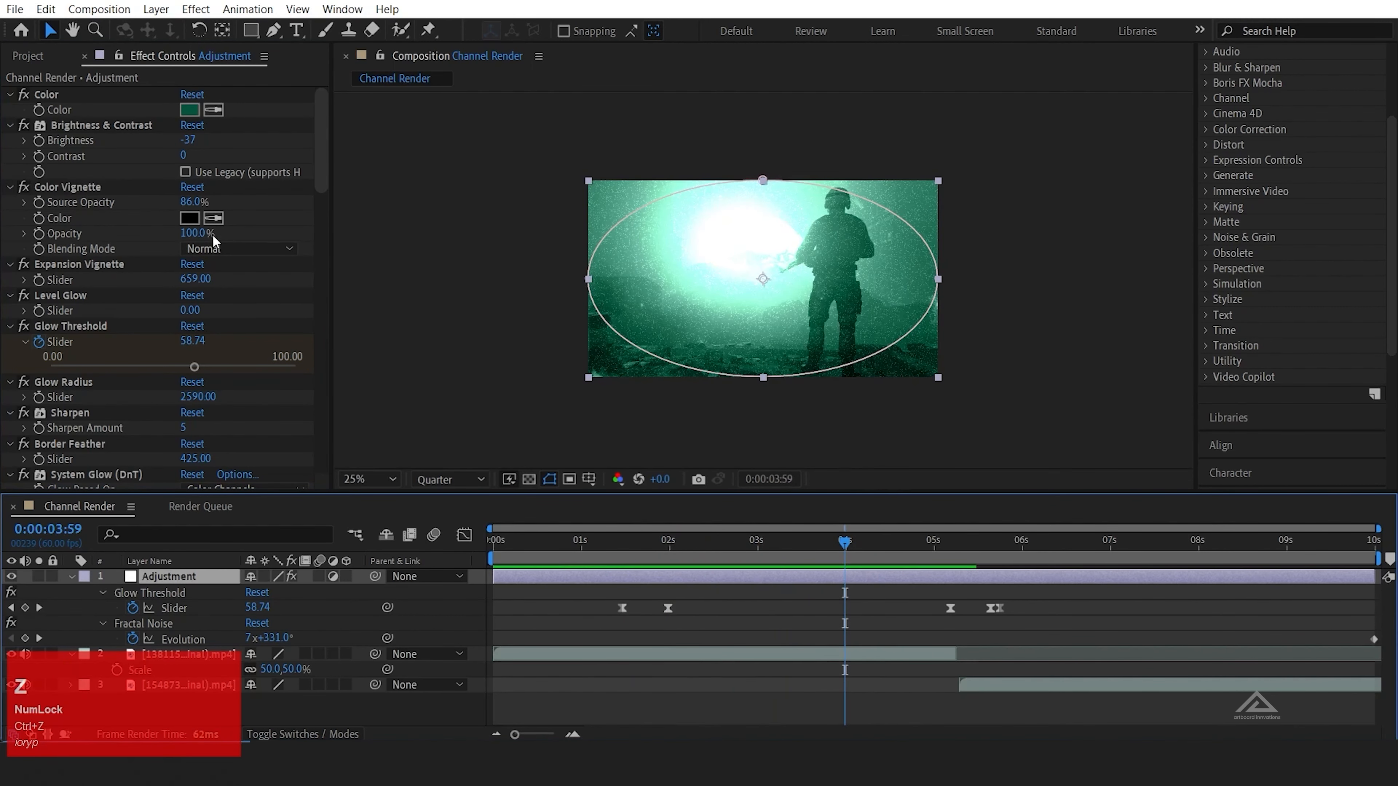
Step: Move the Adjustment layer's anchor point onto the soldier's rifle with the Pan Behind tool, checking the frames at 0:00:04:39 and 0:00:03:58
left_click_drag(843, 543, 904, 547)
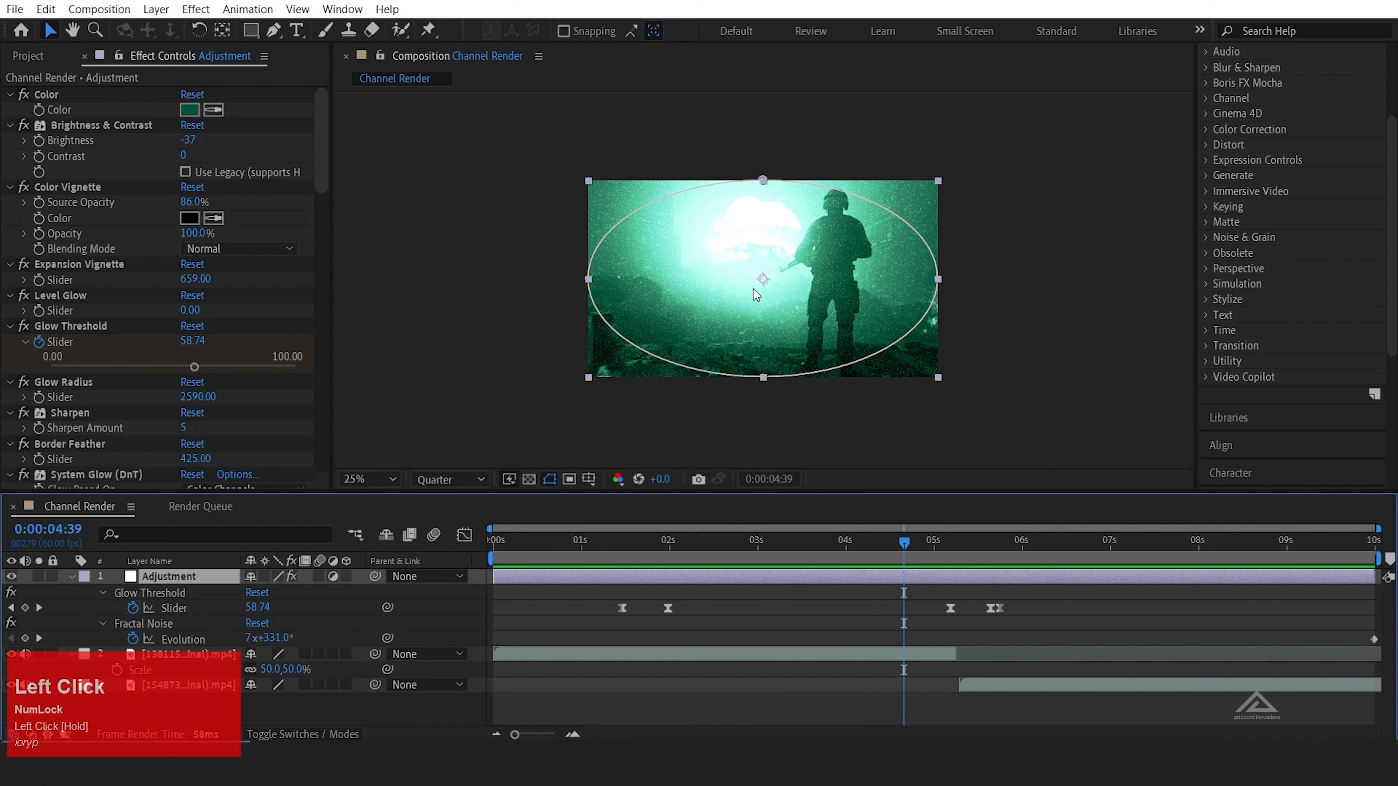
key("y")
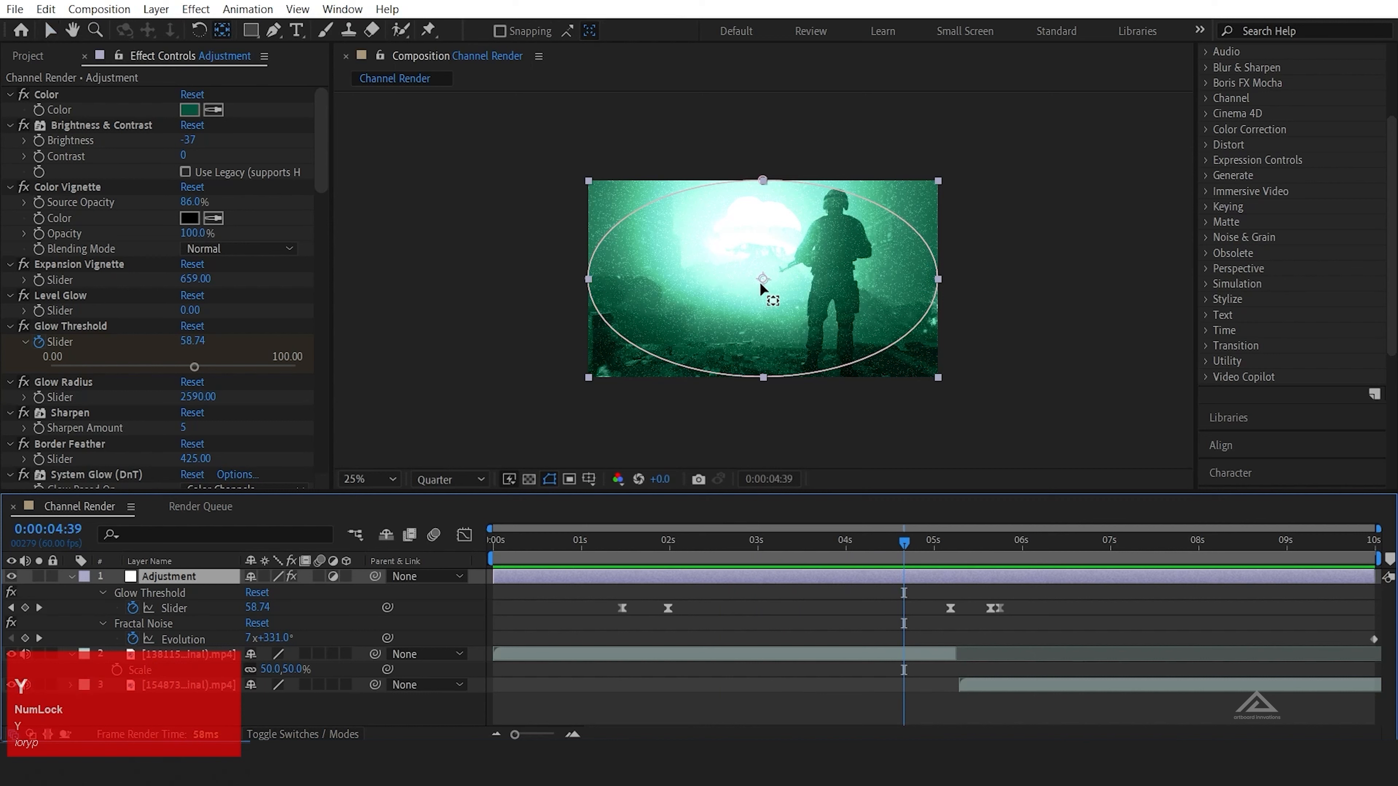
left_click_drag(764, 277, 771, 249)
left_click_drag(904, 544, 843, 531)
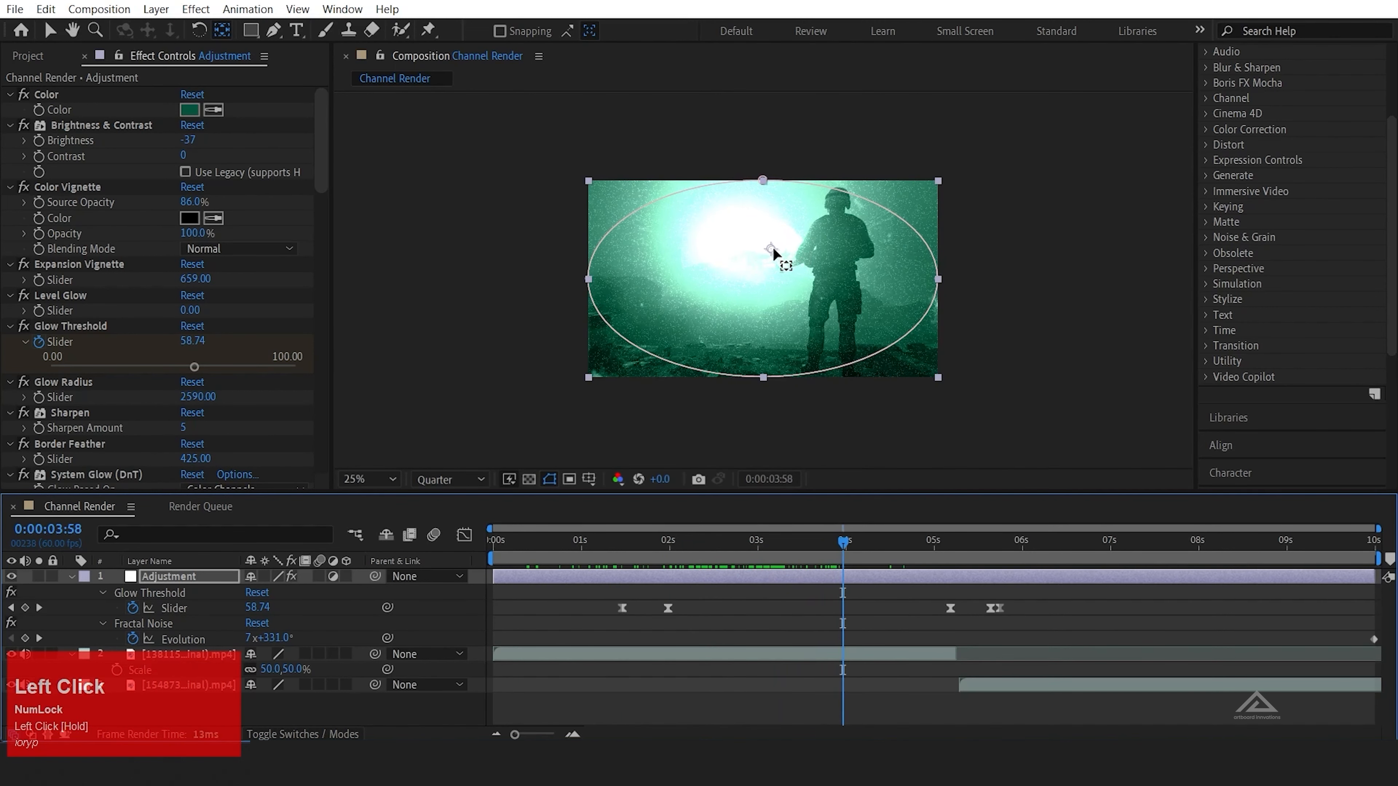
left_click_drag(774, 248, 793, 256)
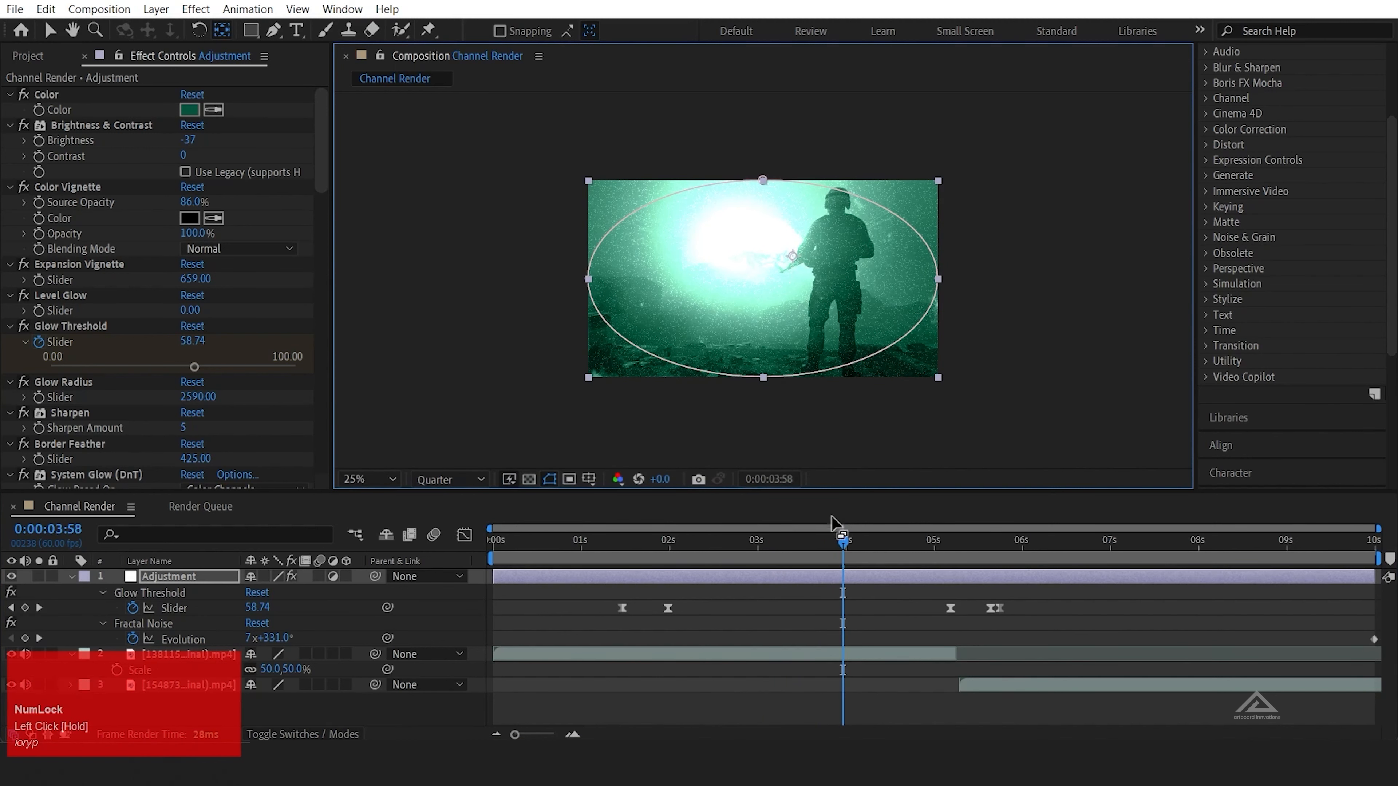
Step: Switch back to the Selection tool, clear the selection and preview the composition from 0:00:00:20
left_click_drag(833, 545, 523, 545)
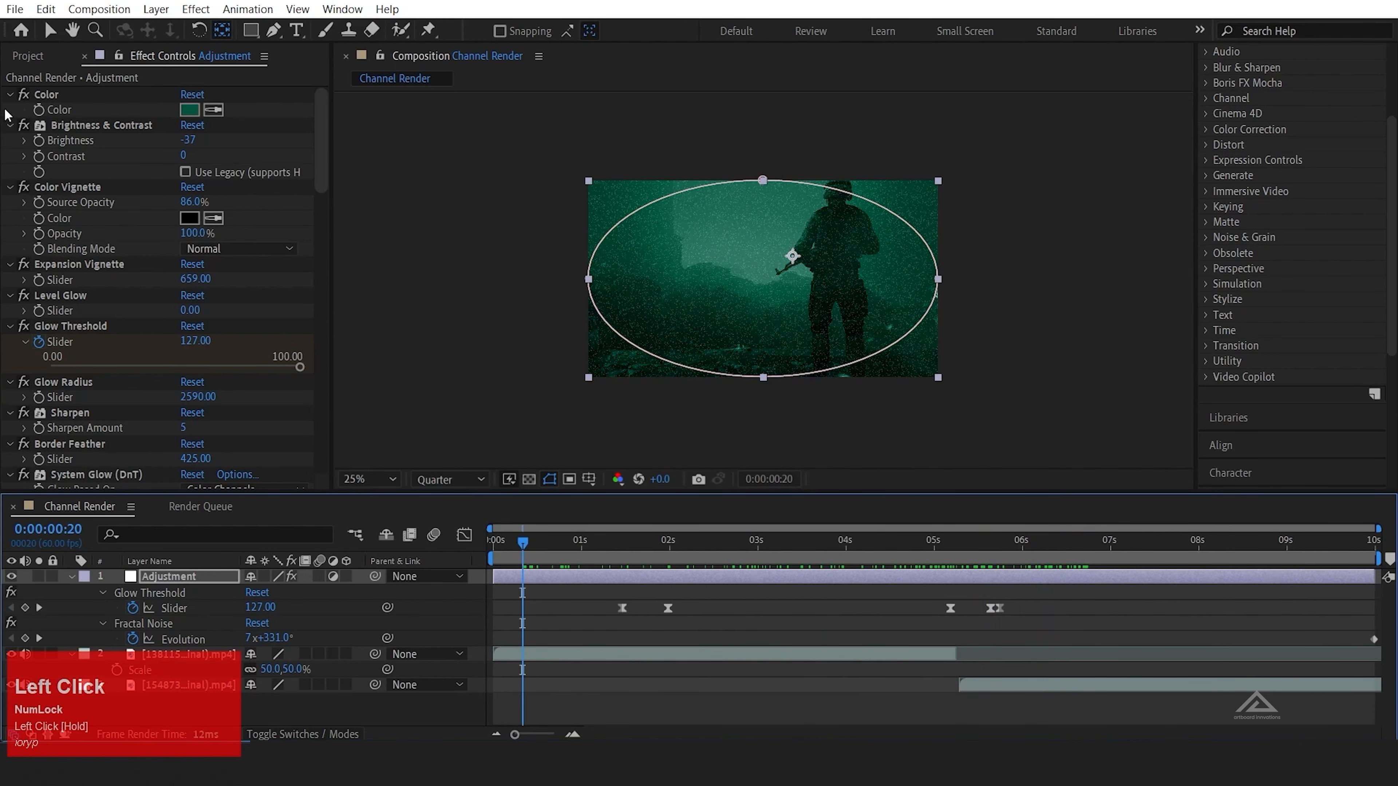
left_click(50, 31)
left_click(400, 226)
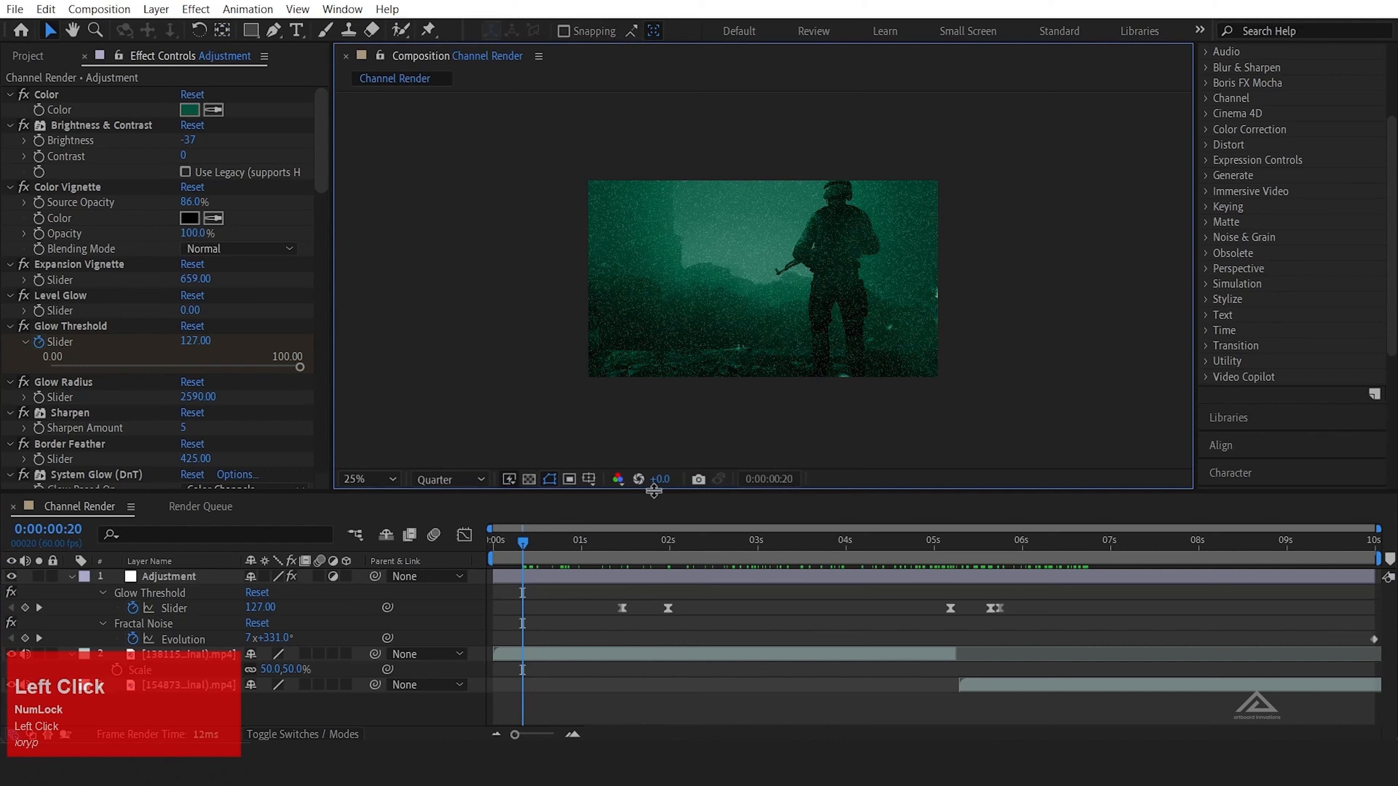
key("space")
key("space")
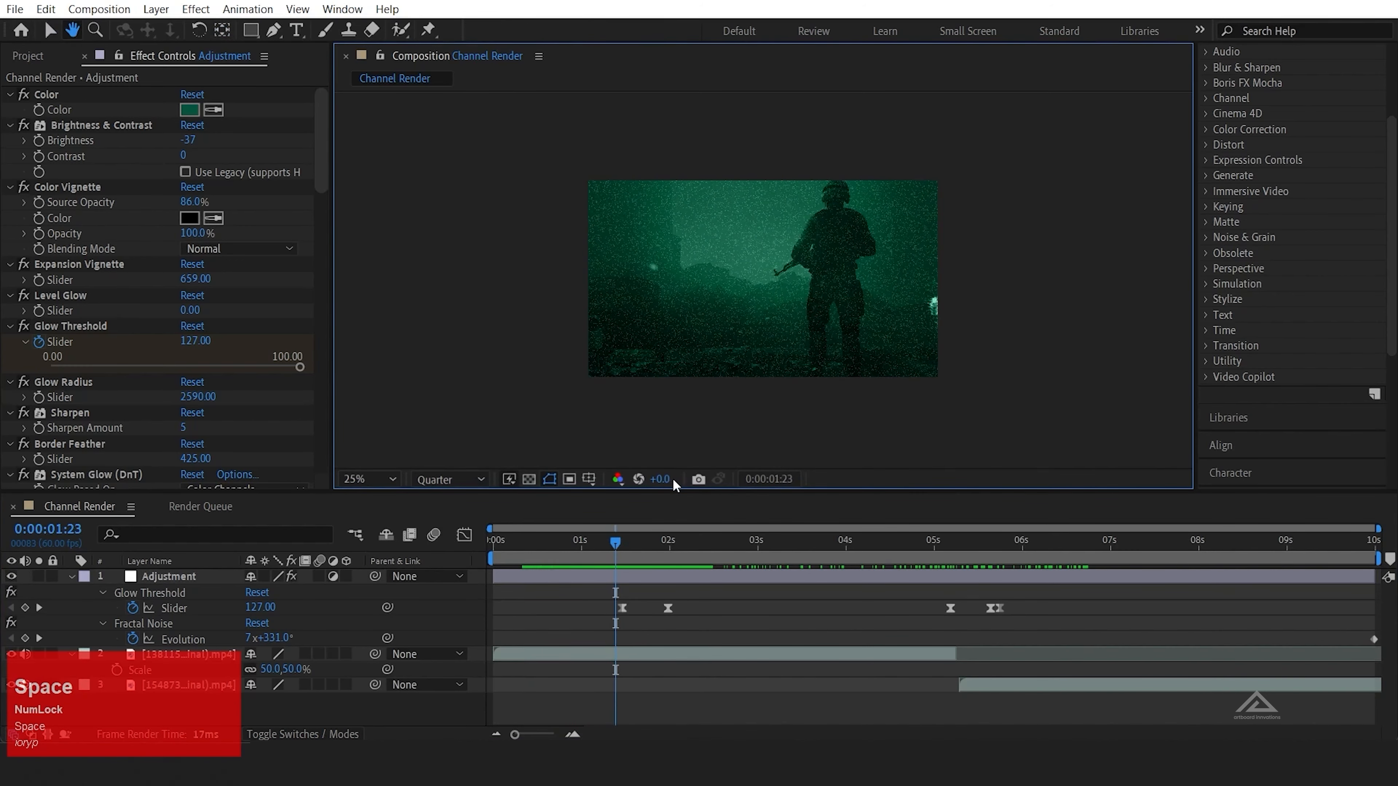
Step: Pre-compose the Adjustment layer and both video clips into a new composition named Parts
left_click(181, 578)
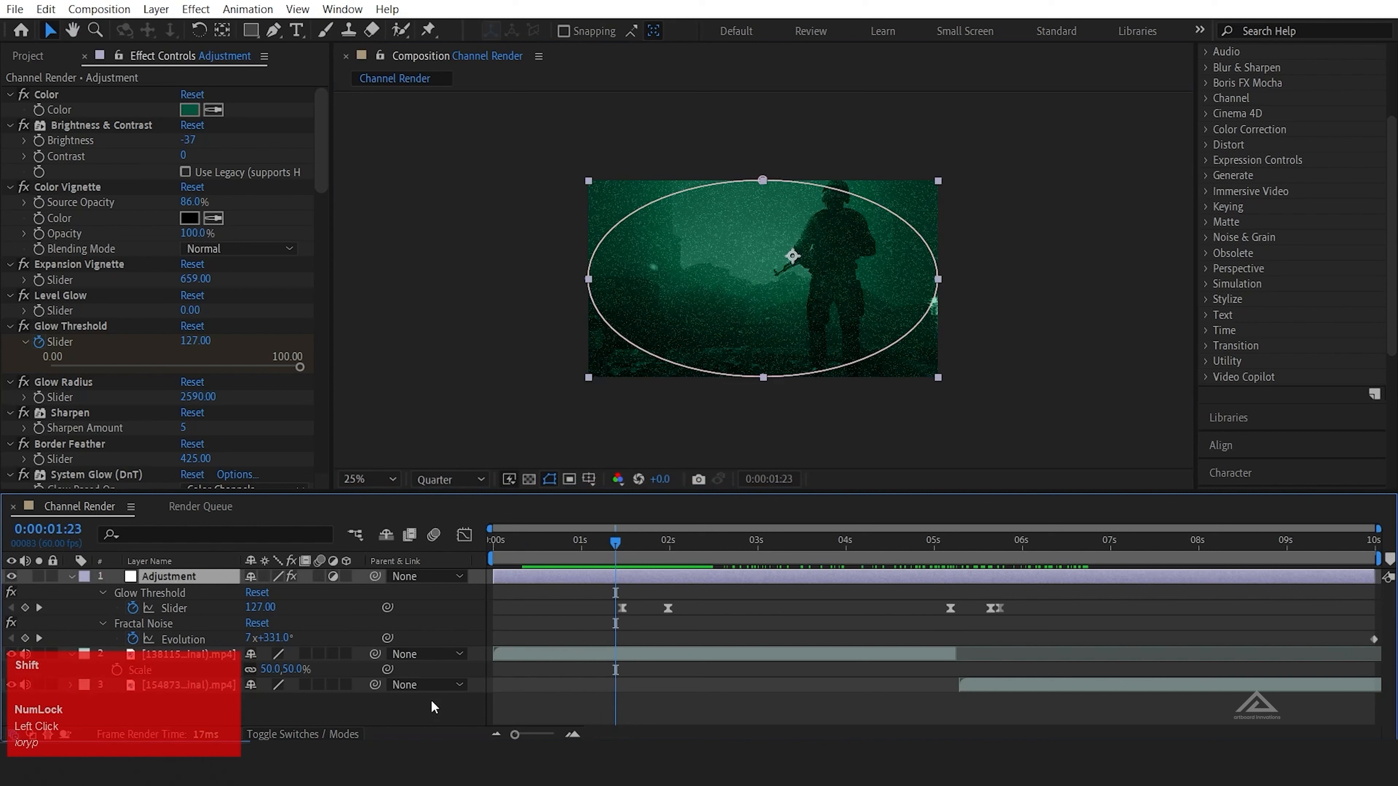
left_click(422, 689)
left_click(416, 706)
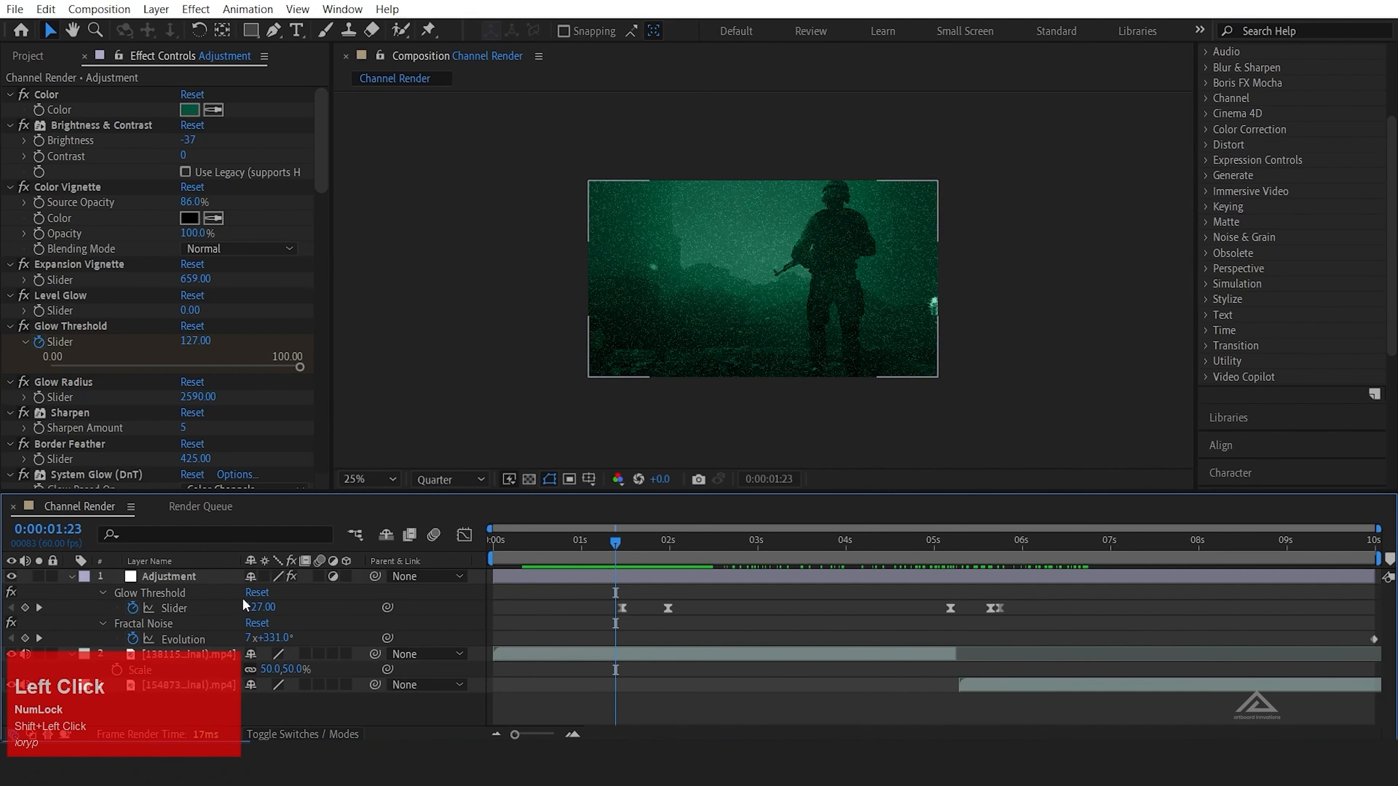
left_click(207, 579)
left_click(194, 686, "shift")
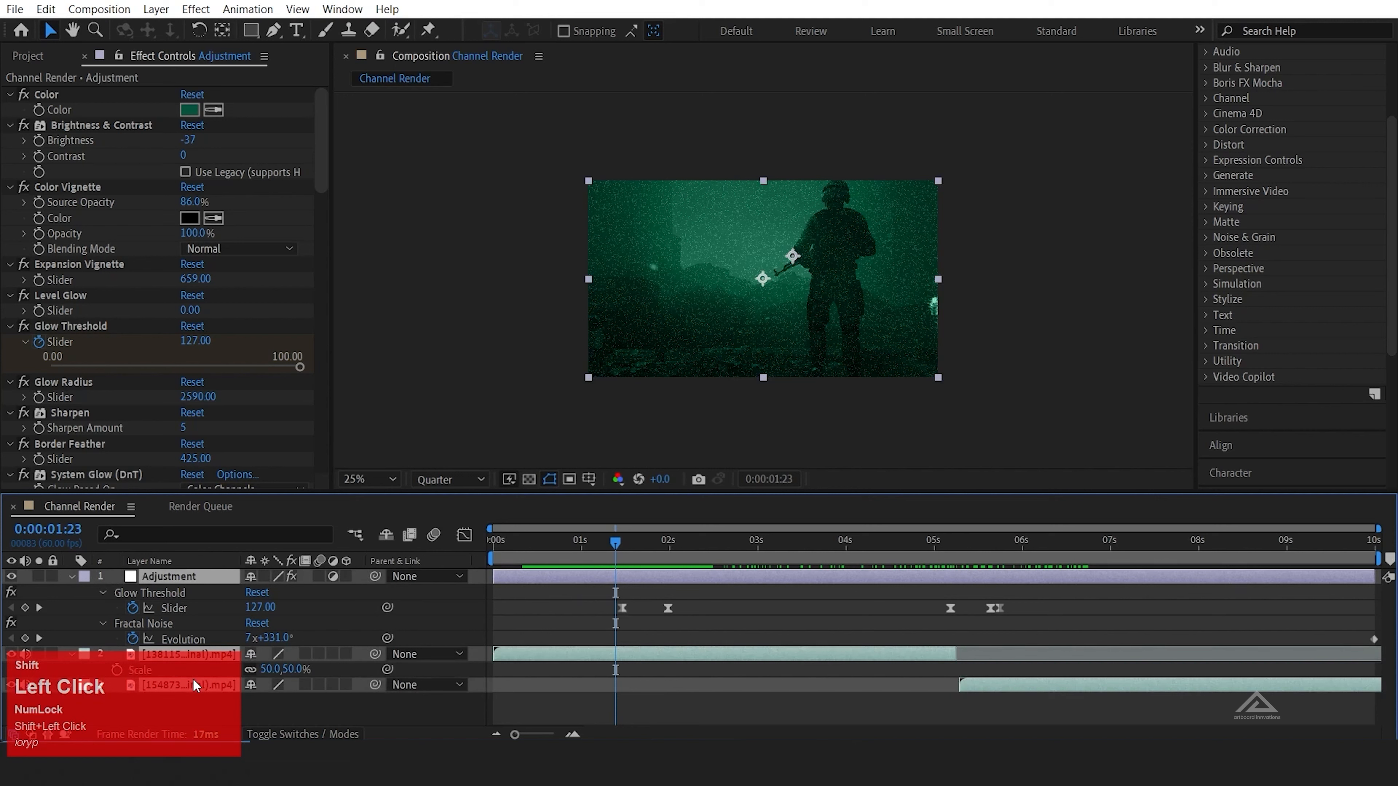
right_click(166, 573)
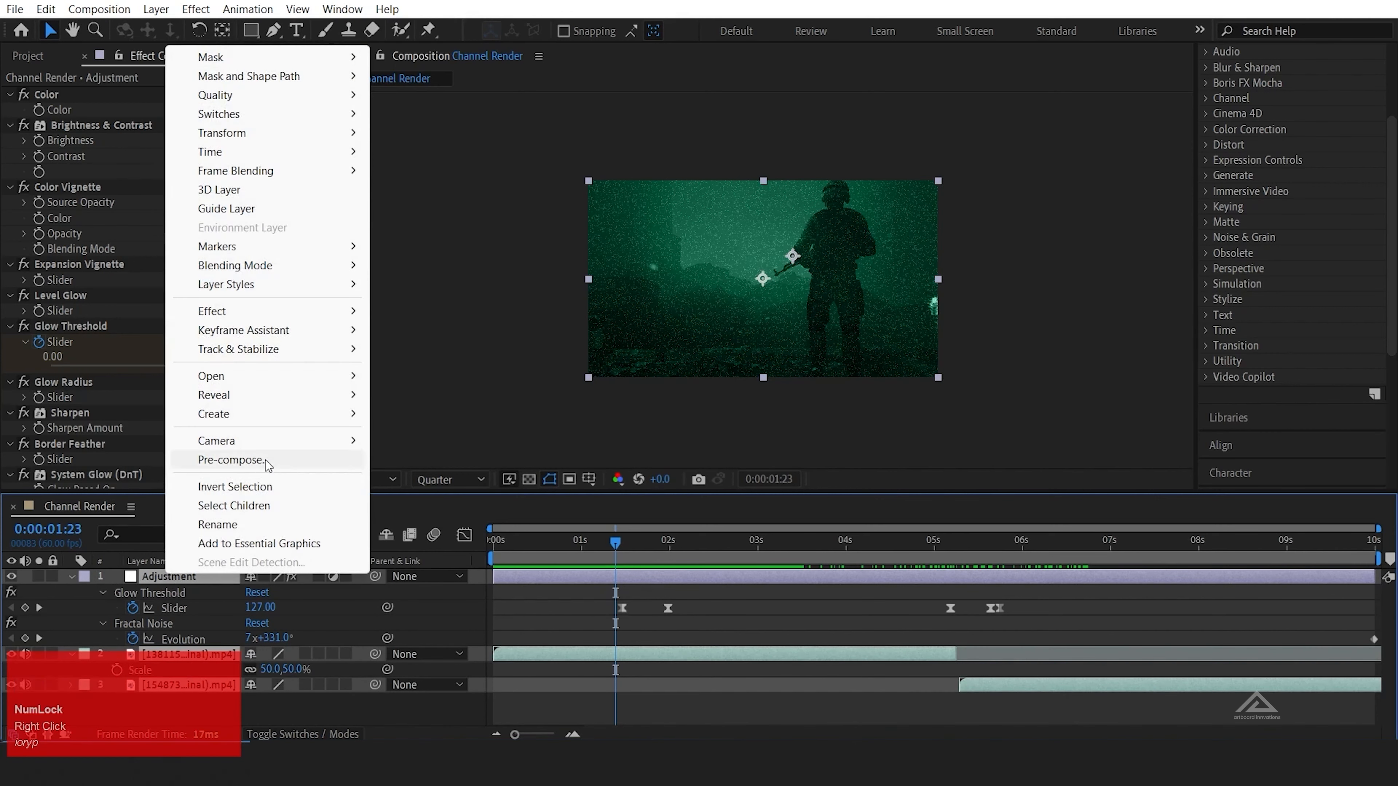
left_click(233, 460)
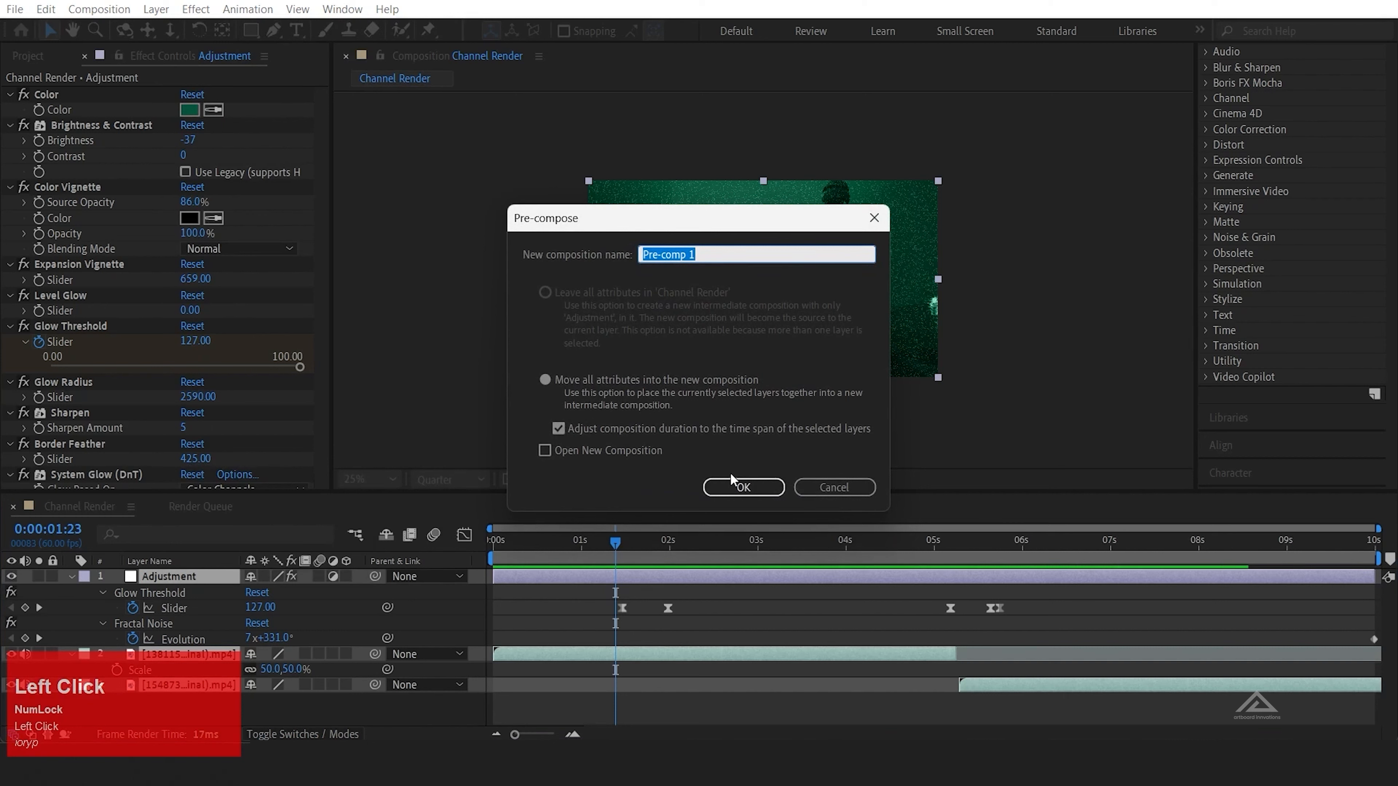
type("Pasrt")
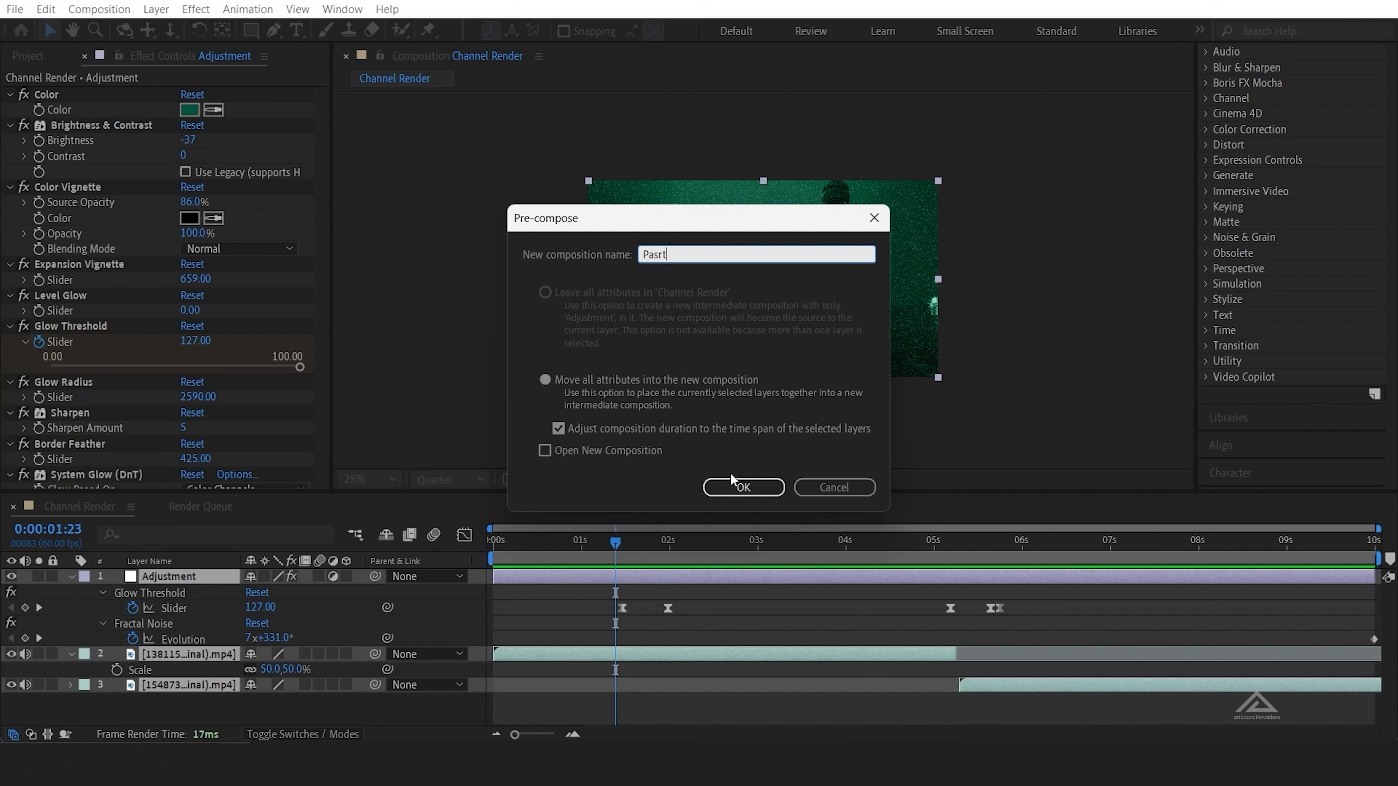
key("BackSpace")
key("BackSpace")
key("BackSpace")
type("rts")
key("Return")
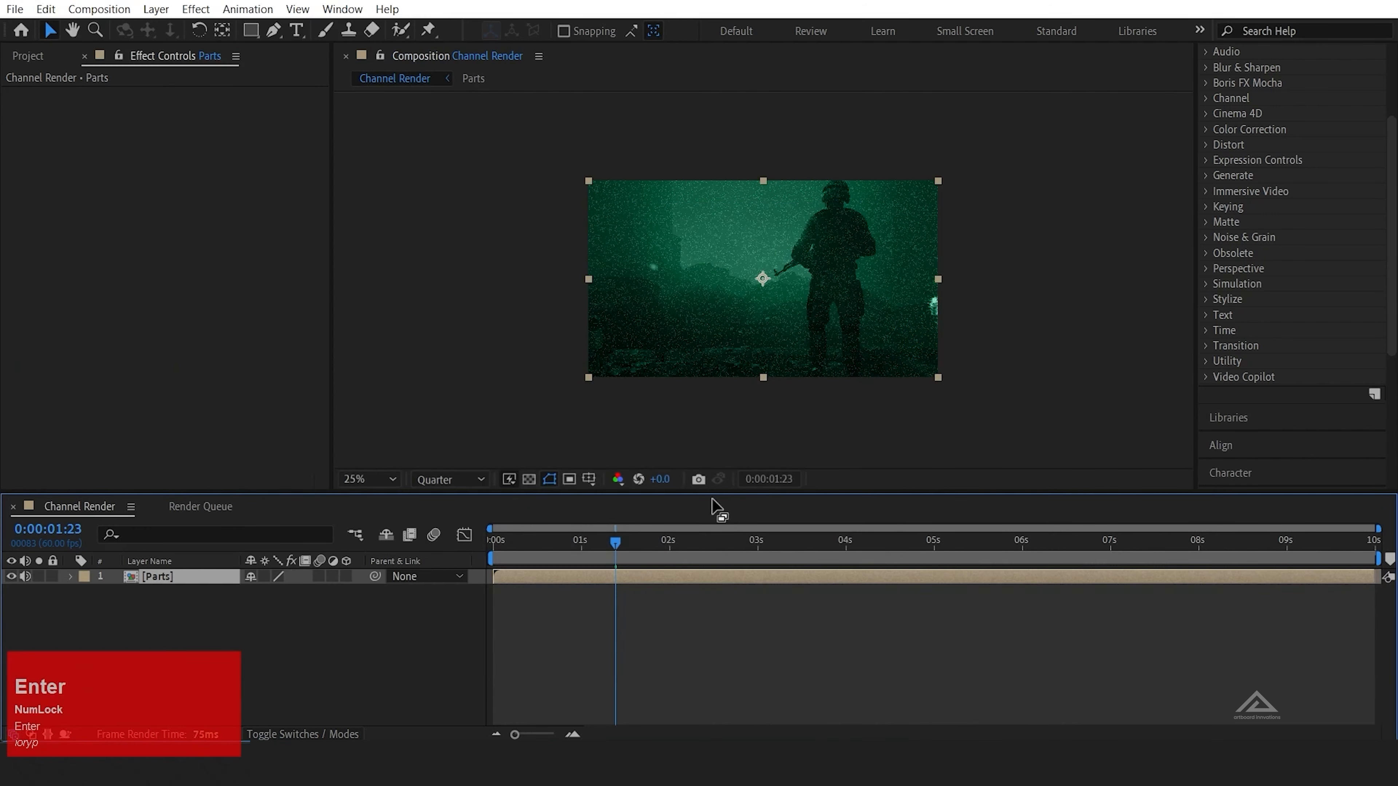
Step: Duplicate the Parts layer twice and set the blending mode of all three copies to Add
key("ctrl+d")
key("ctrl+d")
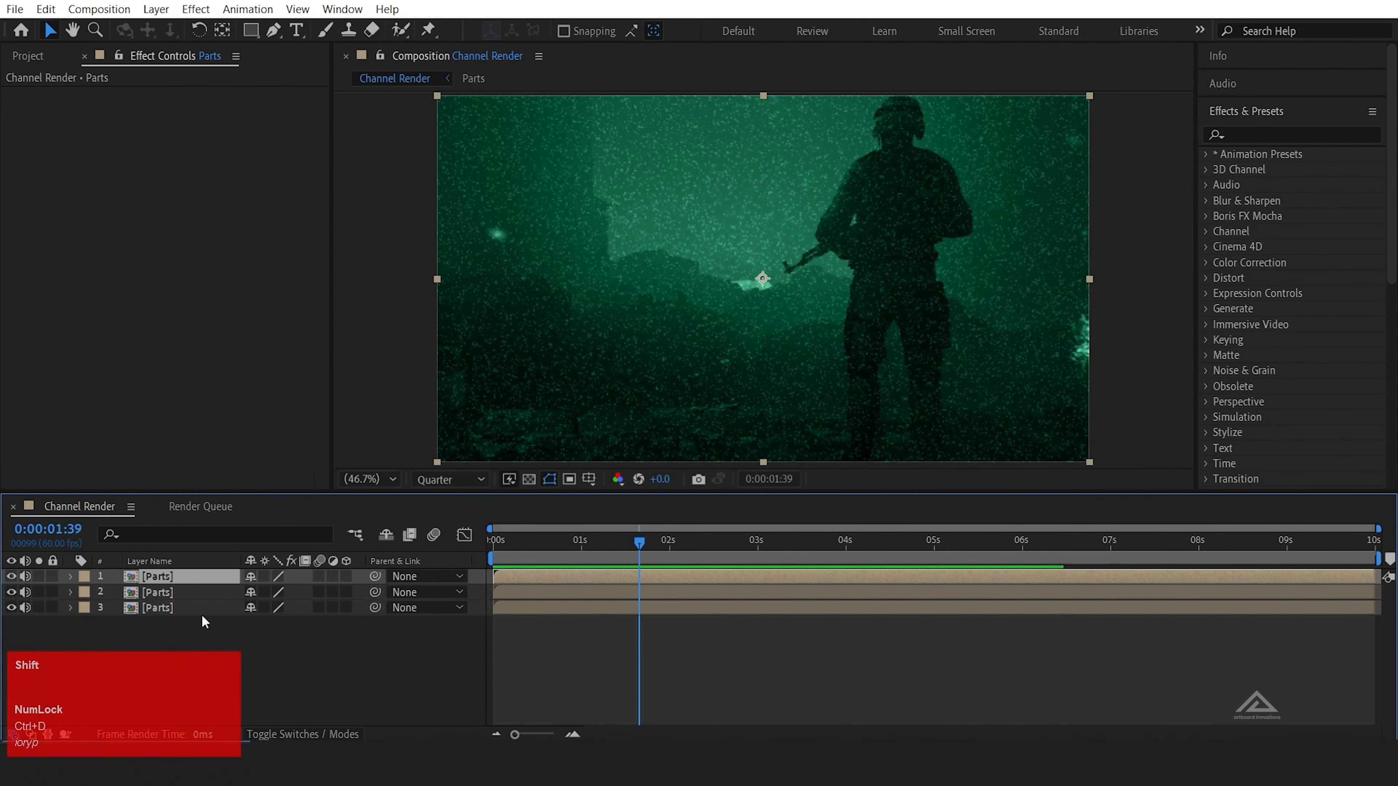
left_click(203, 612, "shift")
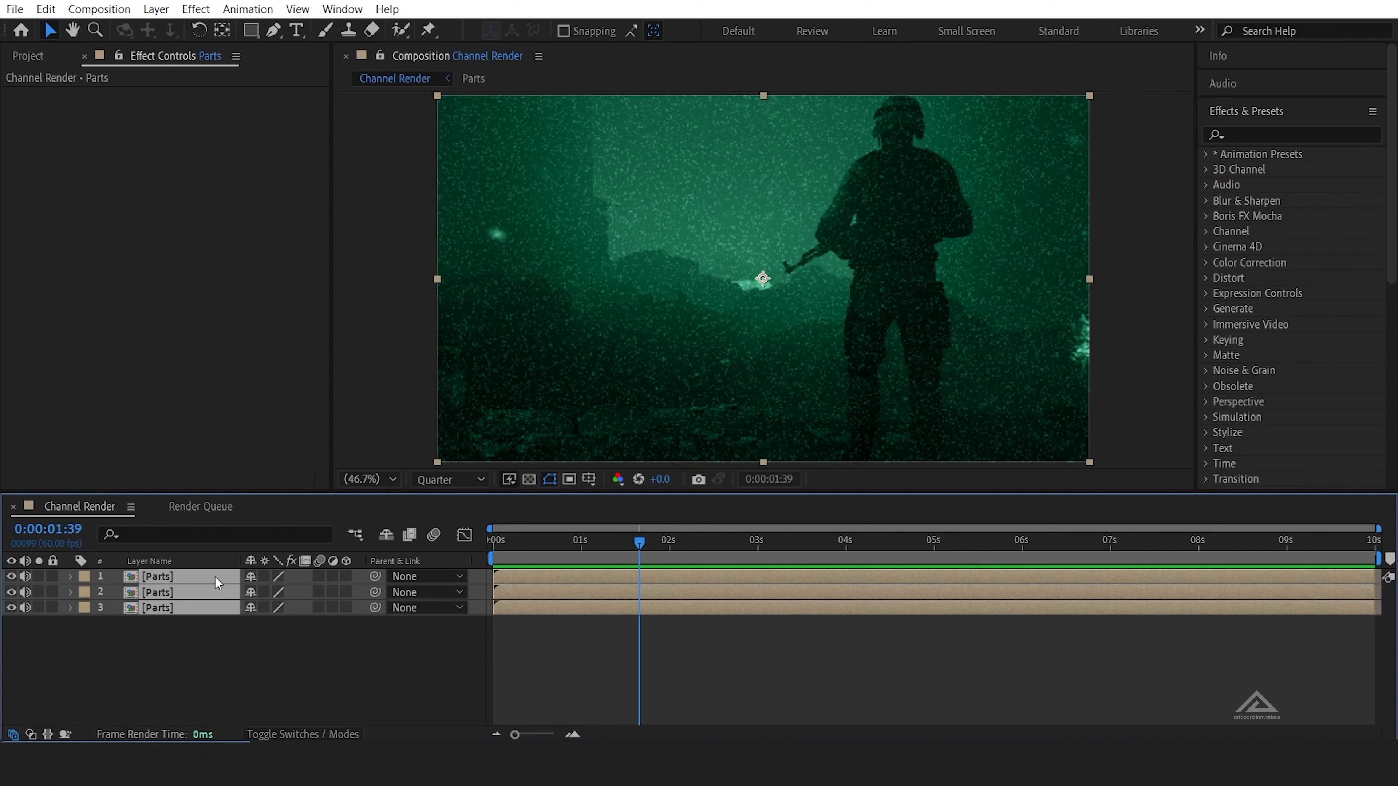
key("F4")
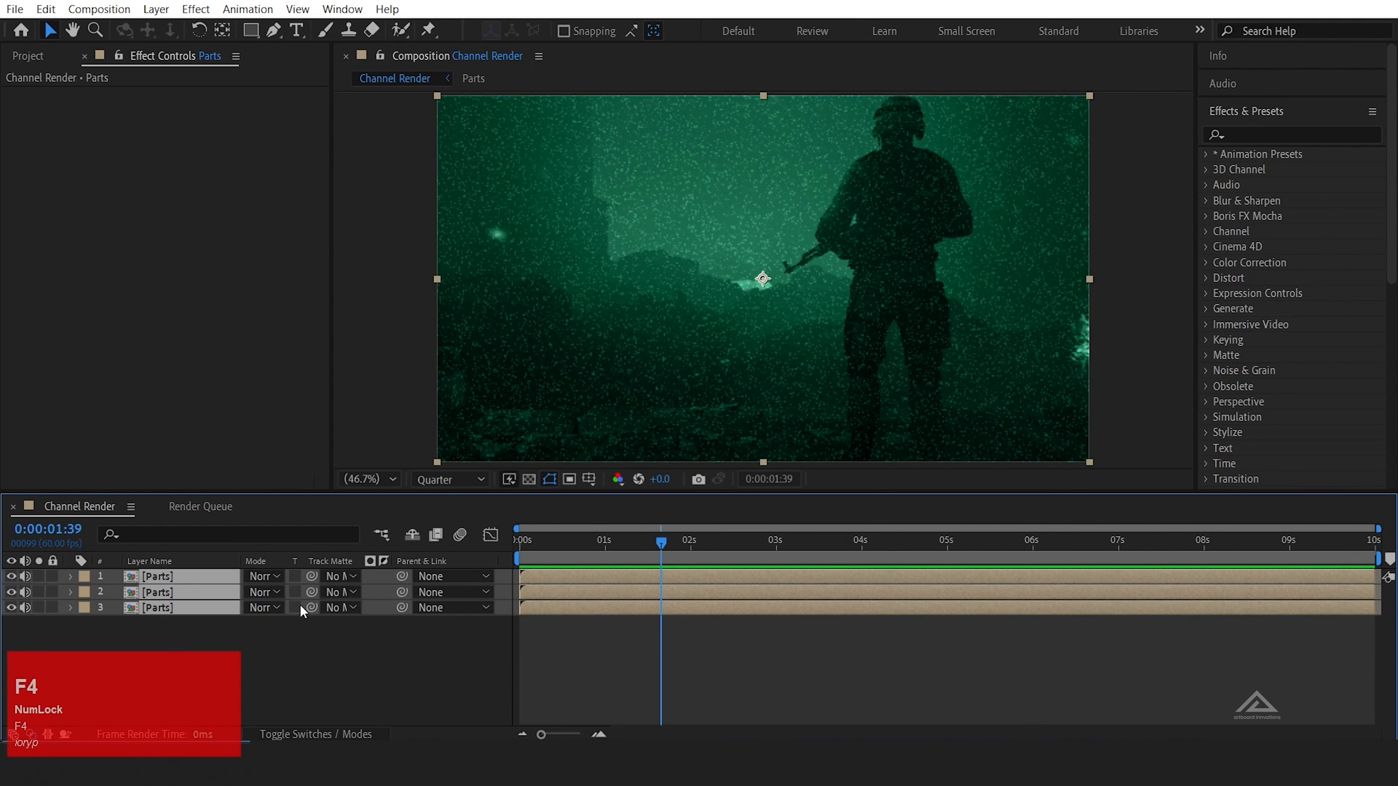
left_click(268, 575)
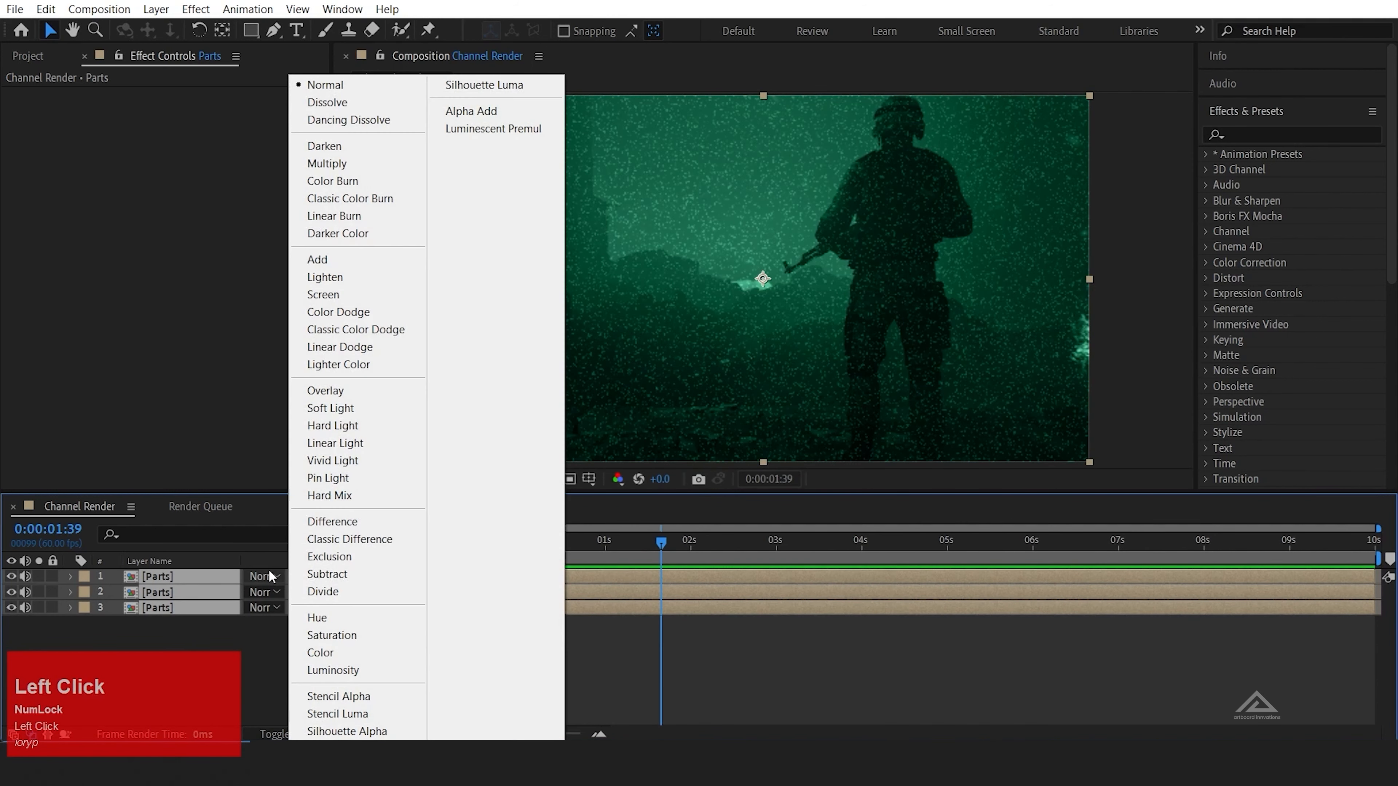
left_click(325, 260)
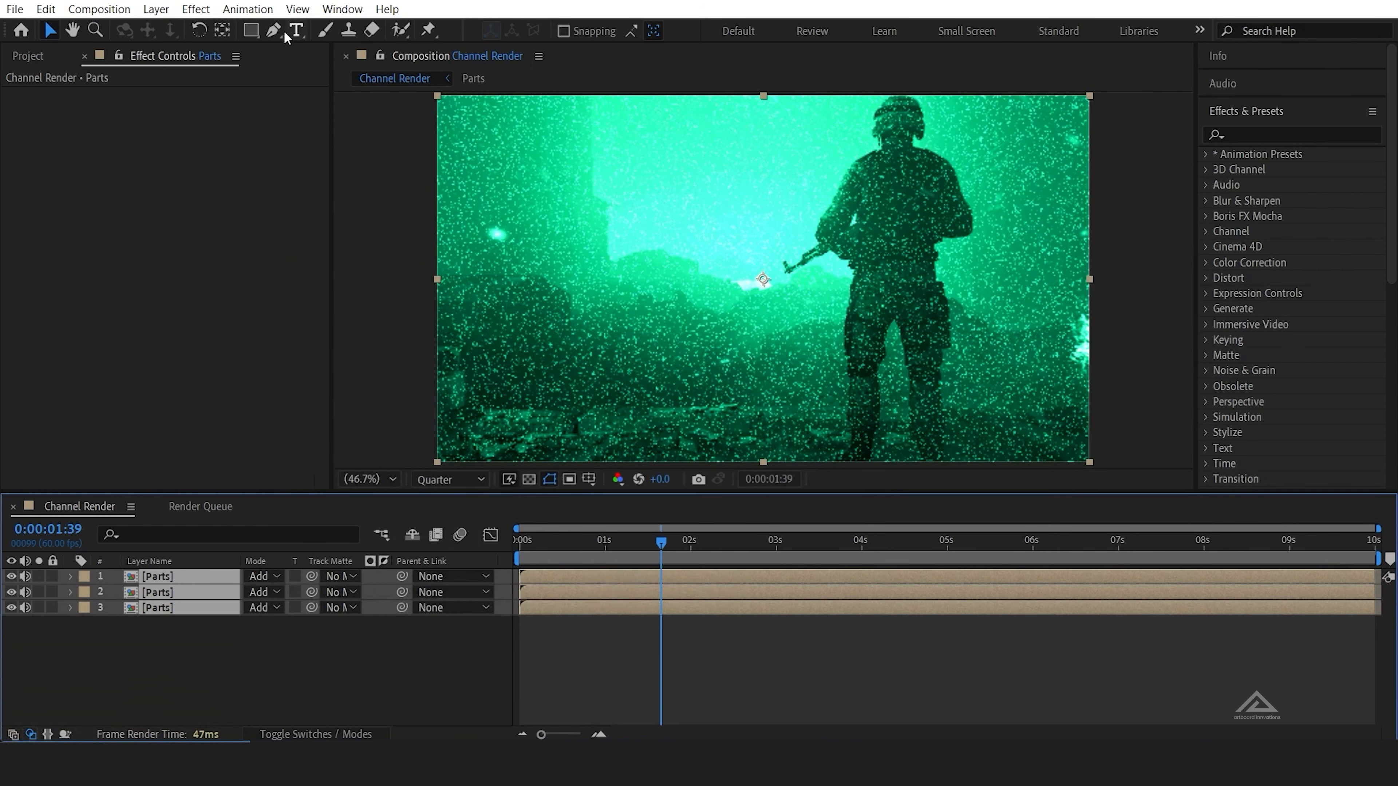
Step: Apply the RGB - Channel Mixer - Blue animation preset to all three Parts layers and clear the selection
left_click(257, 10)
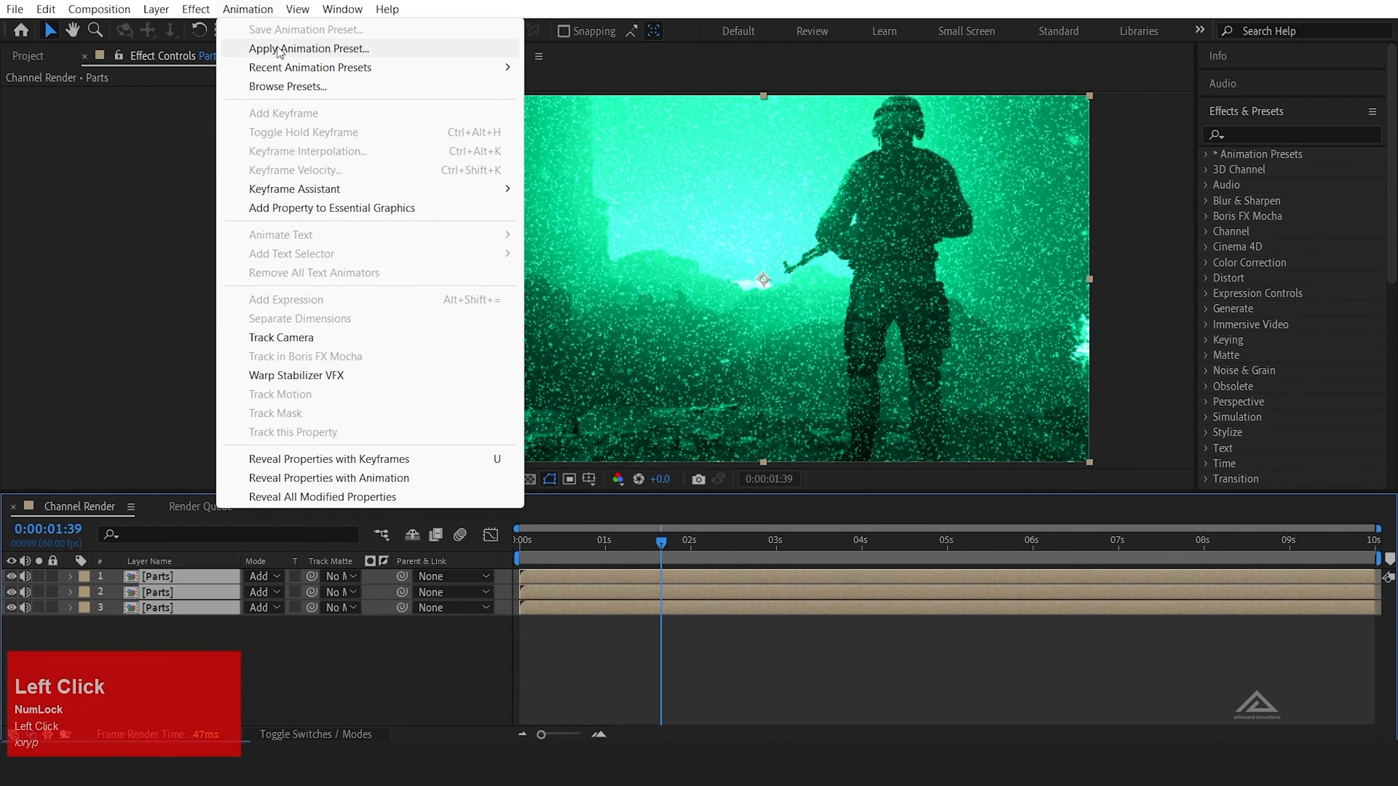
left_click(279, 49)
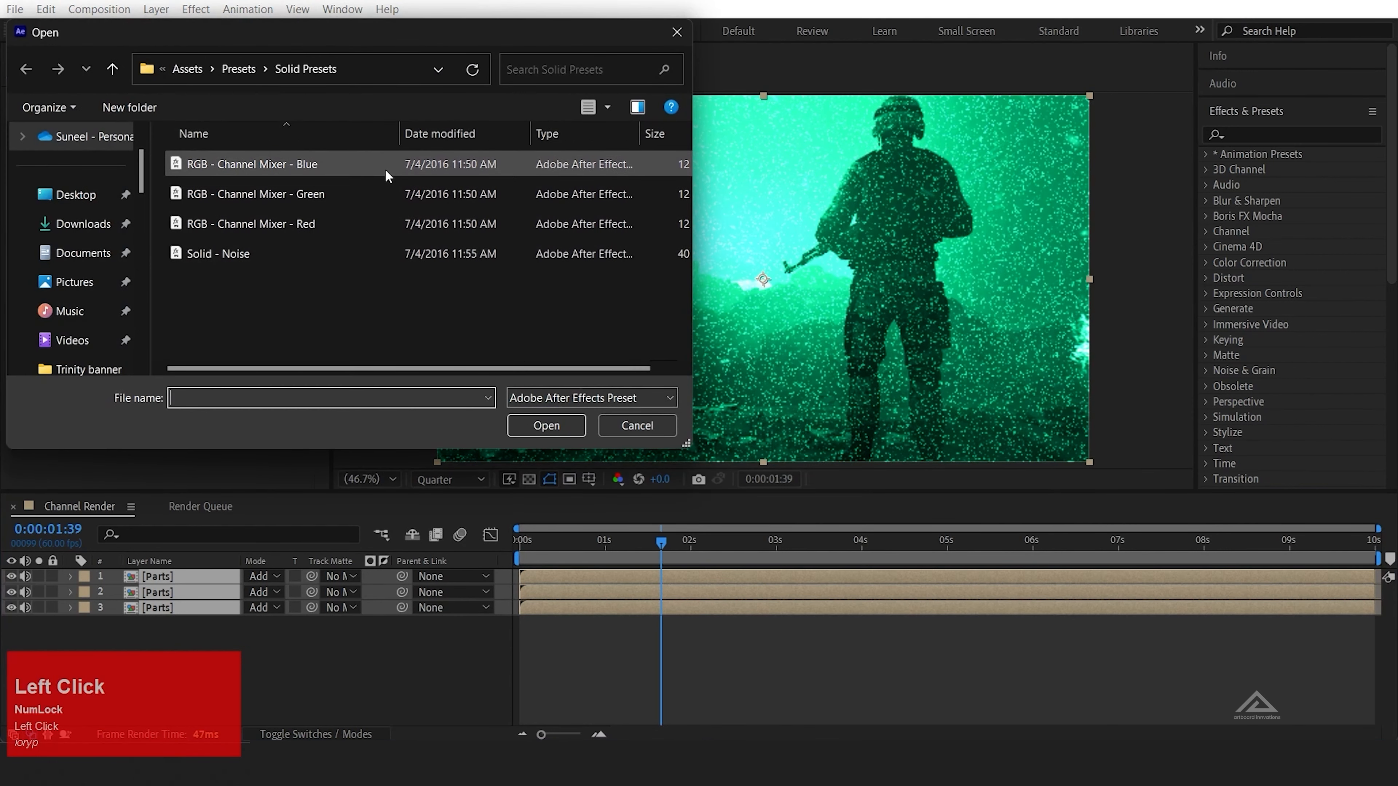
left_click(385, 174)
double_click(384, 168)
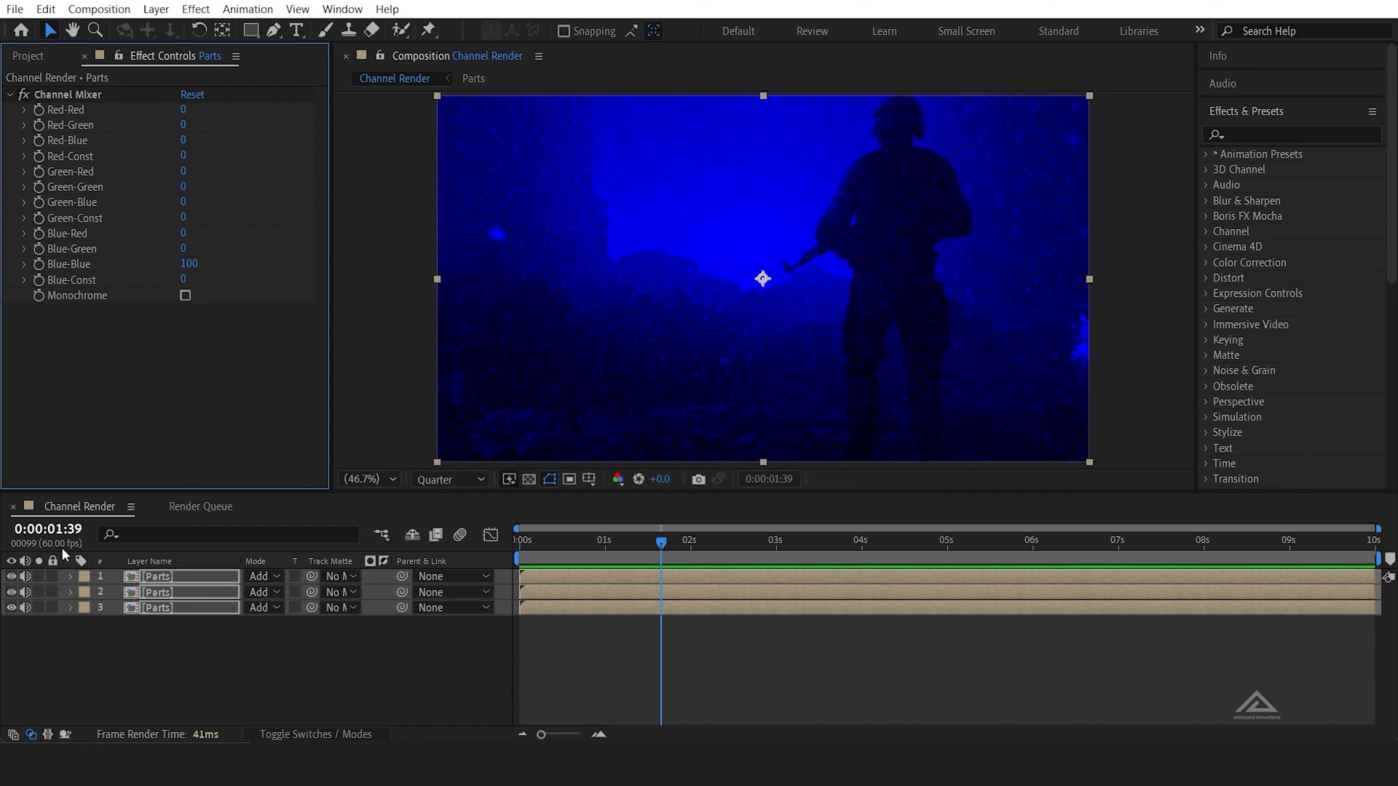
left_click(170, 635)
Step: Apply the RGB - Channel Mixer - Red animation preset to the third Parts layer
left_click(187, 606)
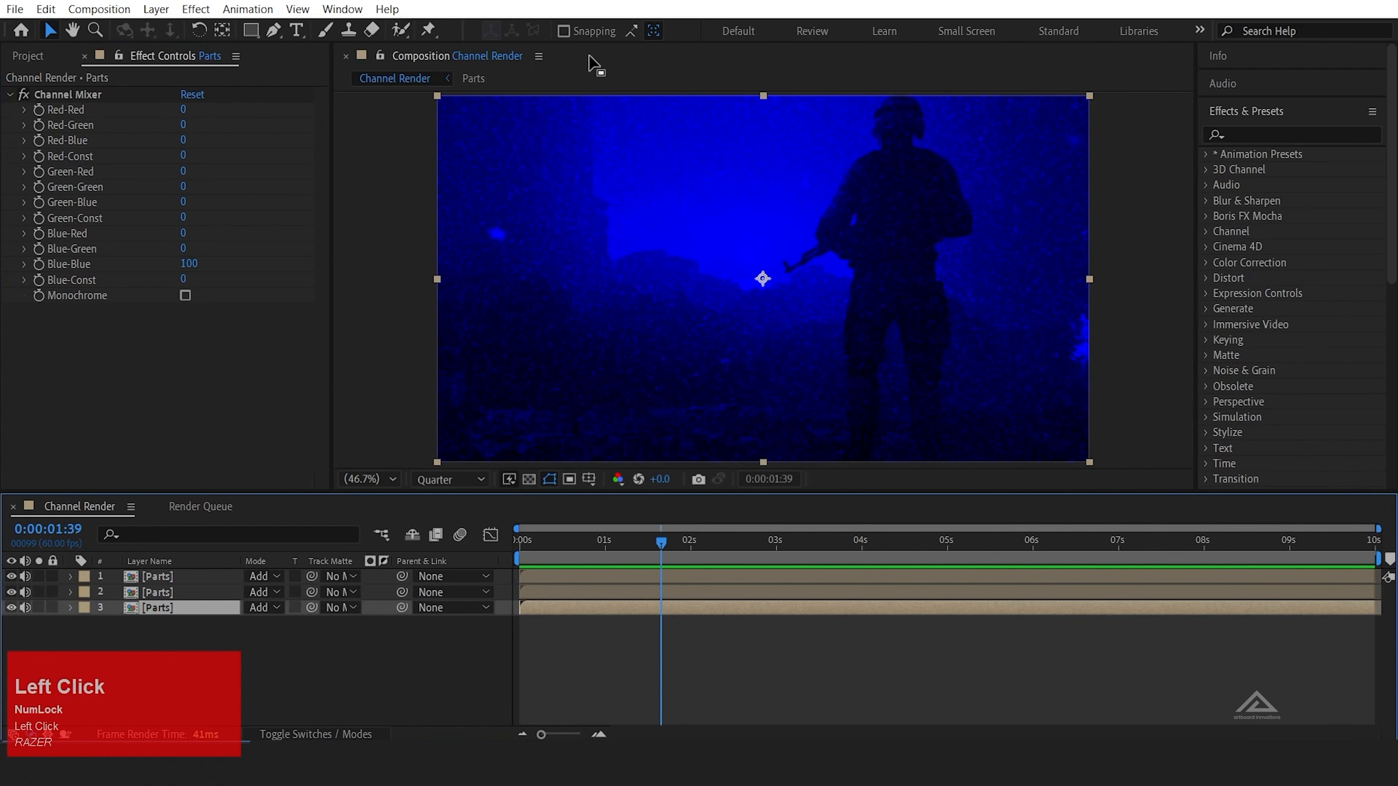
left_click(248, 8)
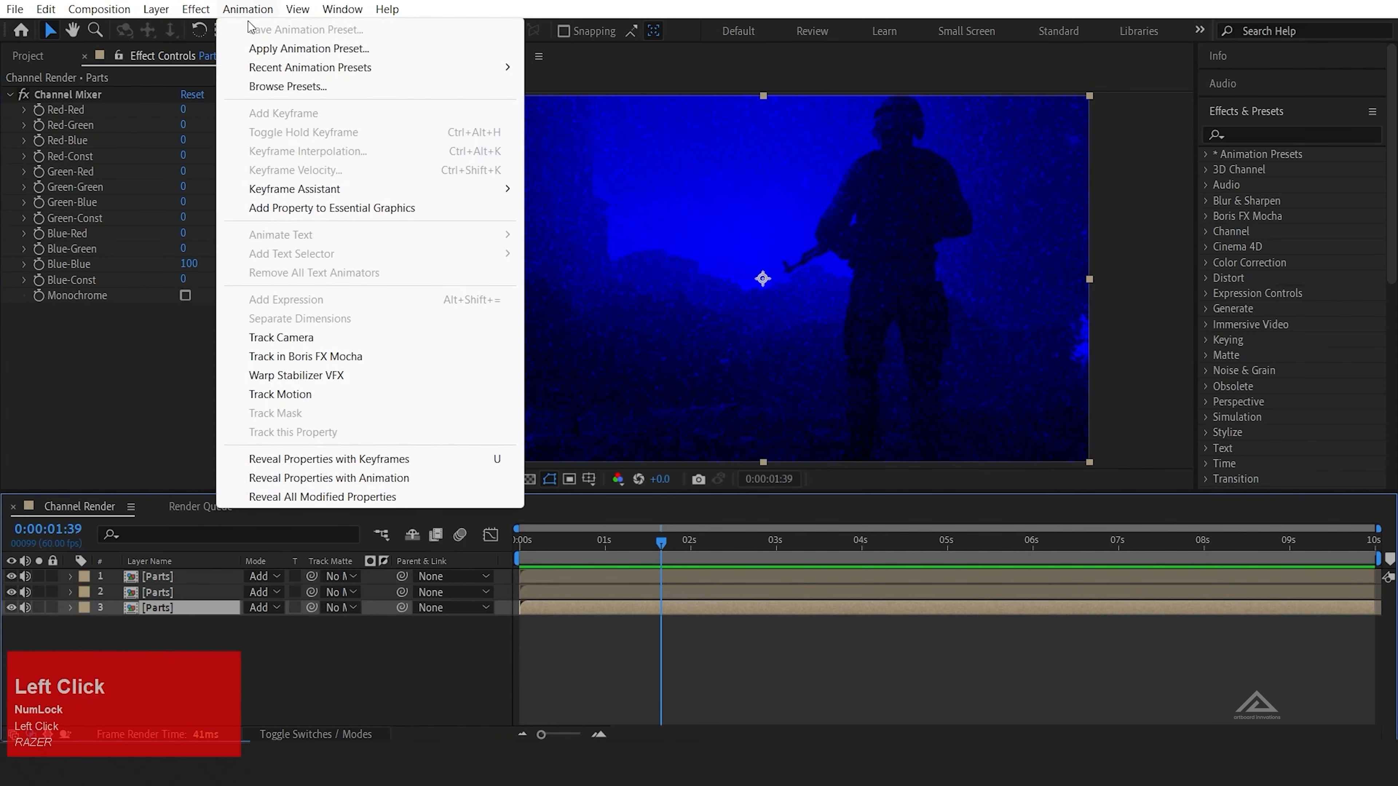
left_click(353, 49)
left_click(304, 225)
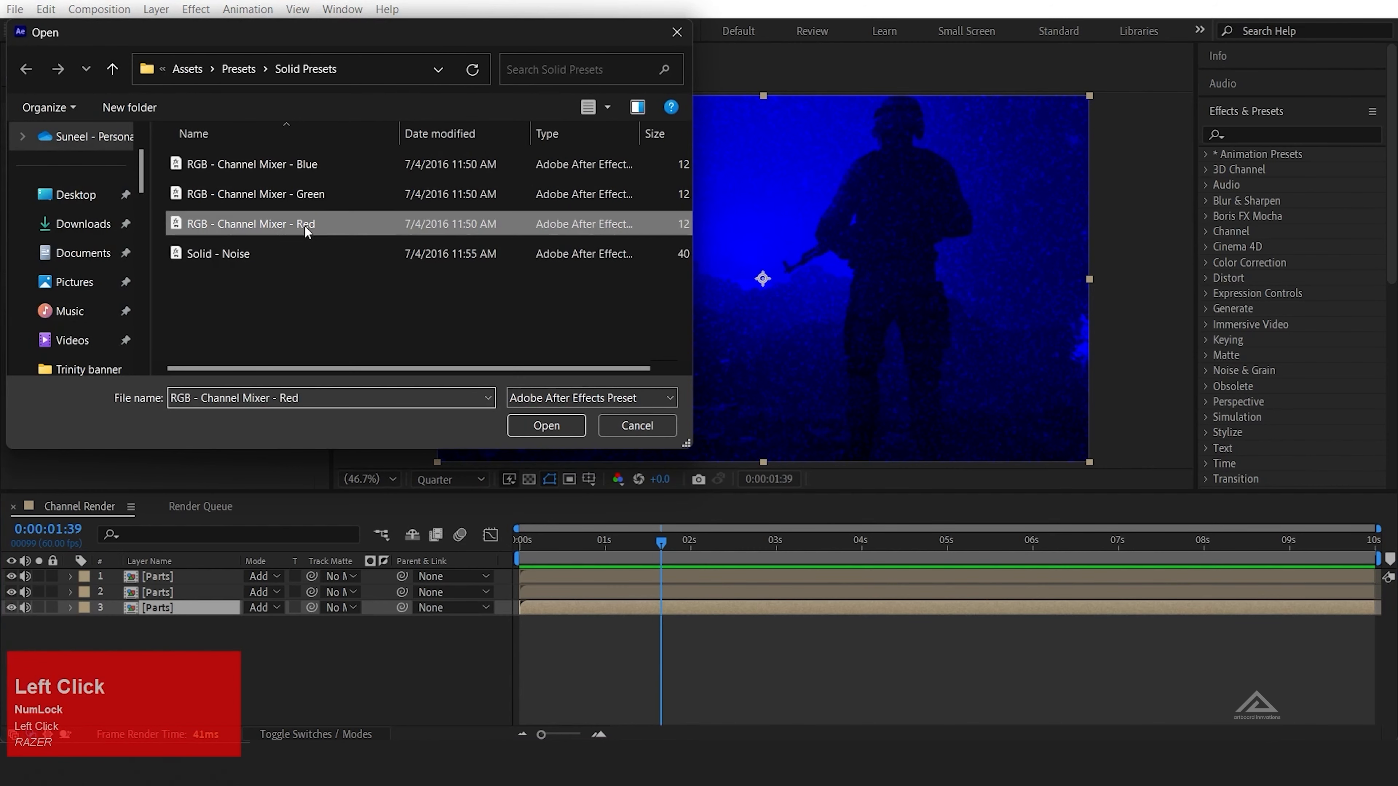
double_click(304, 226)
Step: Apply the RGB - Channel Mixer - Green animation preset to the second Parts layer
left_click(207, 592)
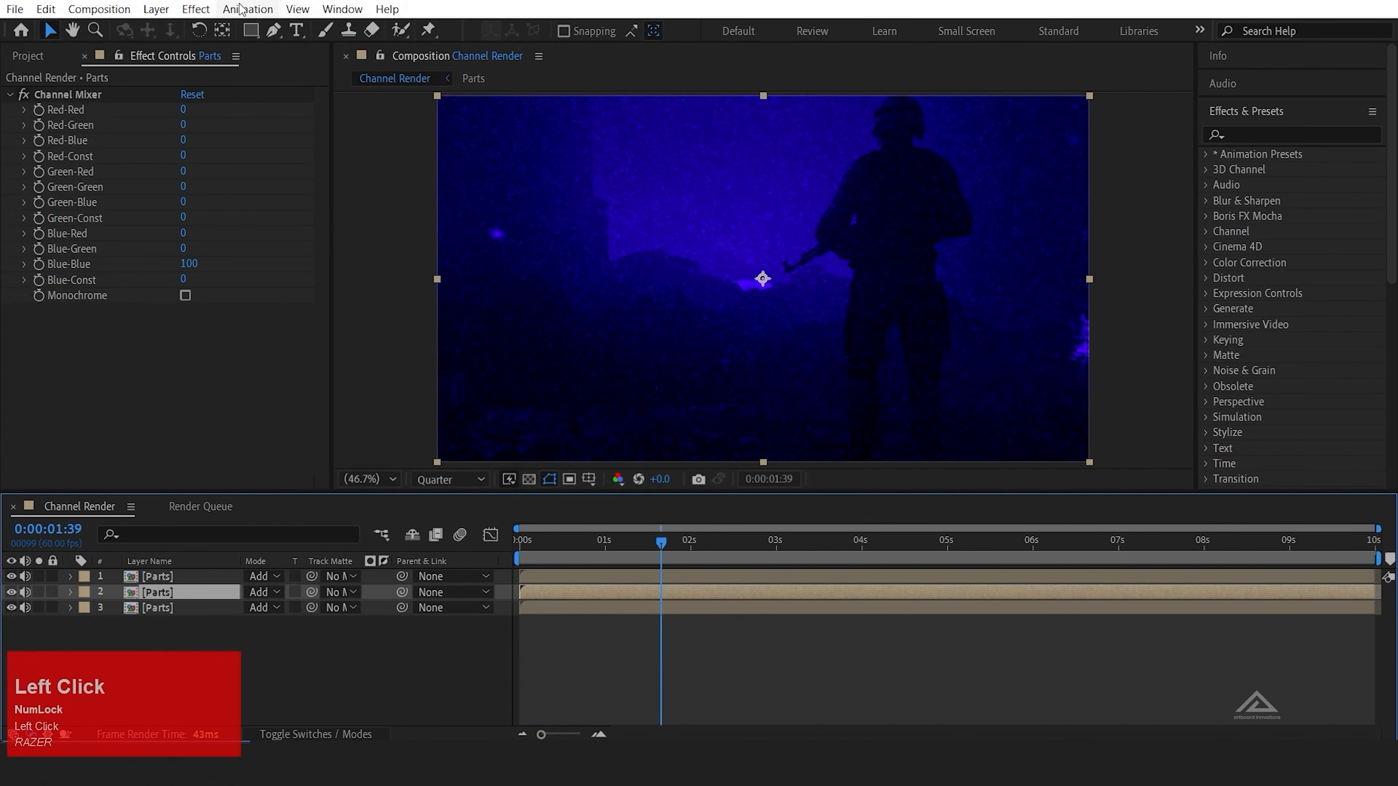
left_click(247, 9)
left_click(353, 49)
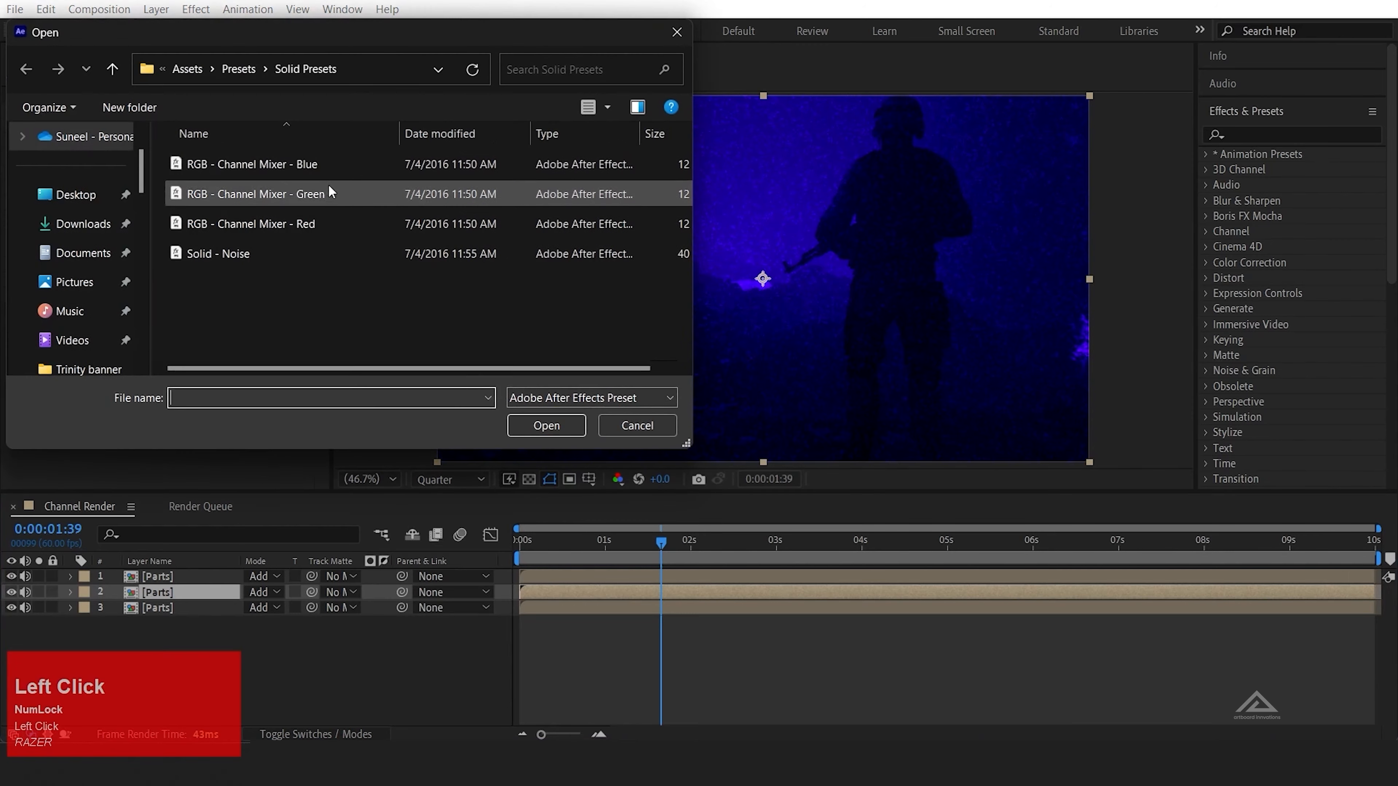
double_click(329, 193)
Step: Apply the RGB - Channel Mixer - Blue animation preset to the first Parts layer
left_click(193, 577)
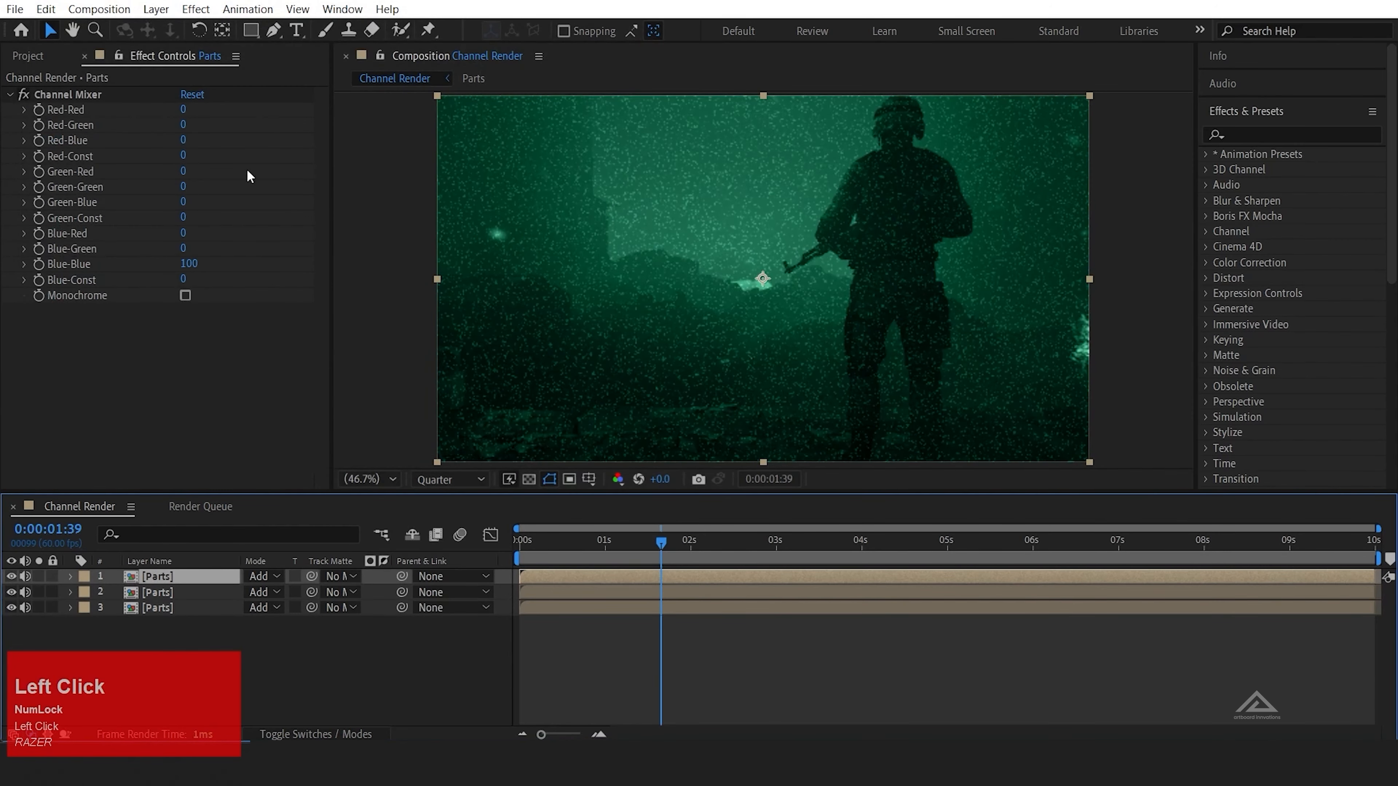
left_click(259, 9)
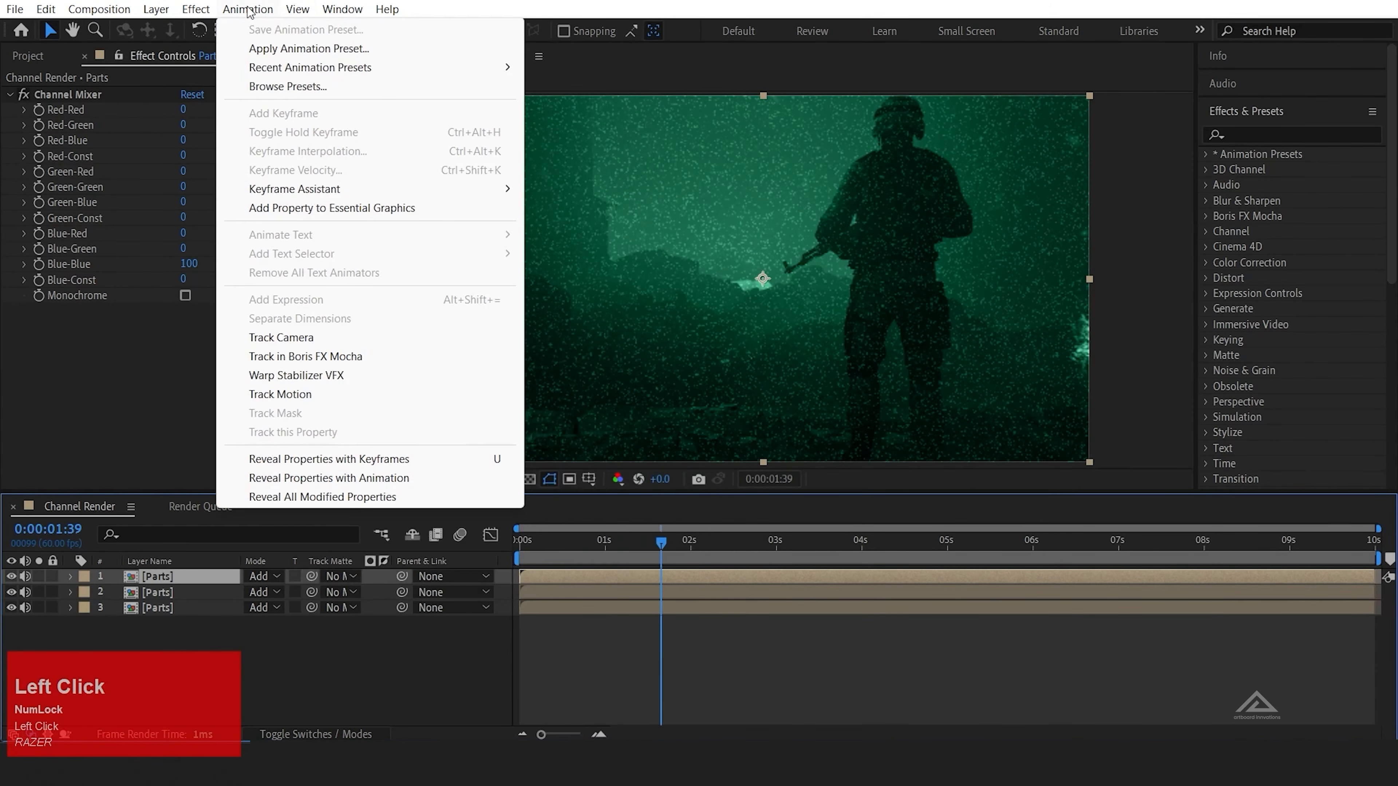
left_click(253, 50)
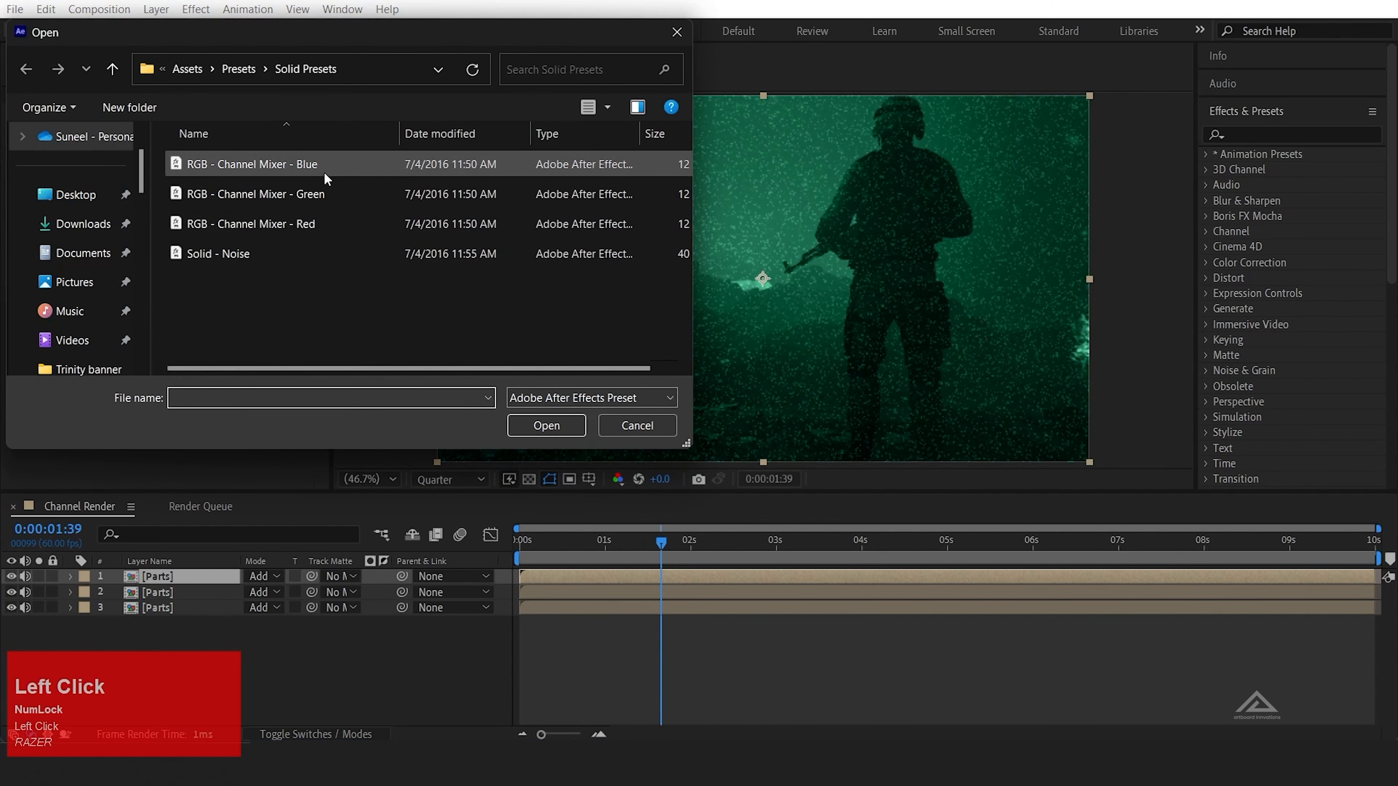
double_click(325, 165)
Step: Offset the third Parts layer's Position to 944, 540 and select the first Parts layer
left_click(181, 609)
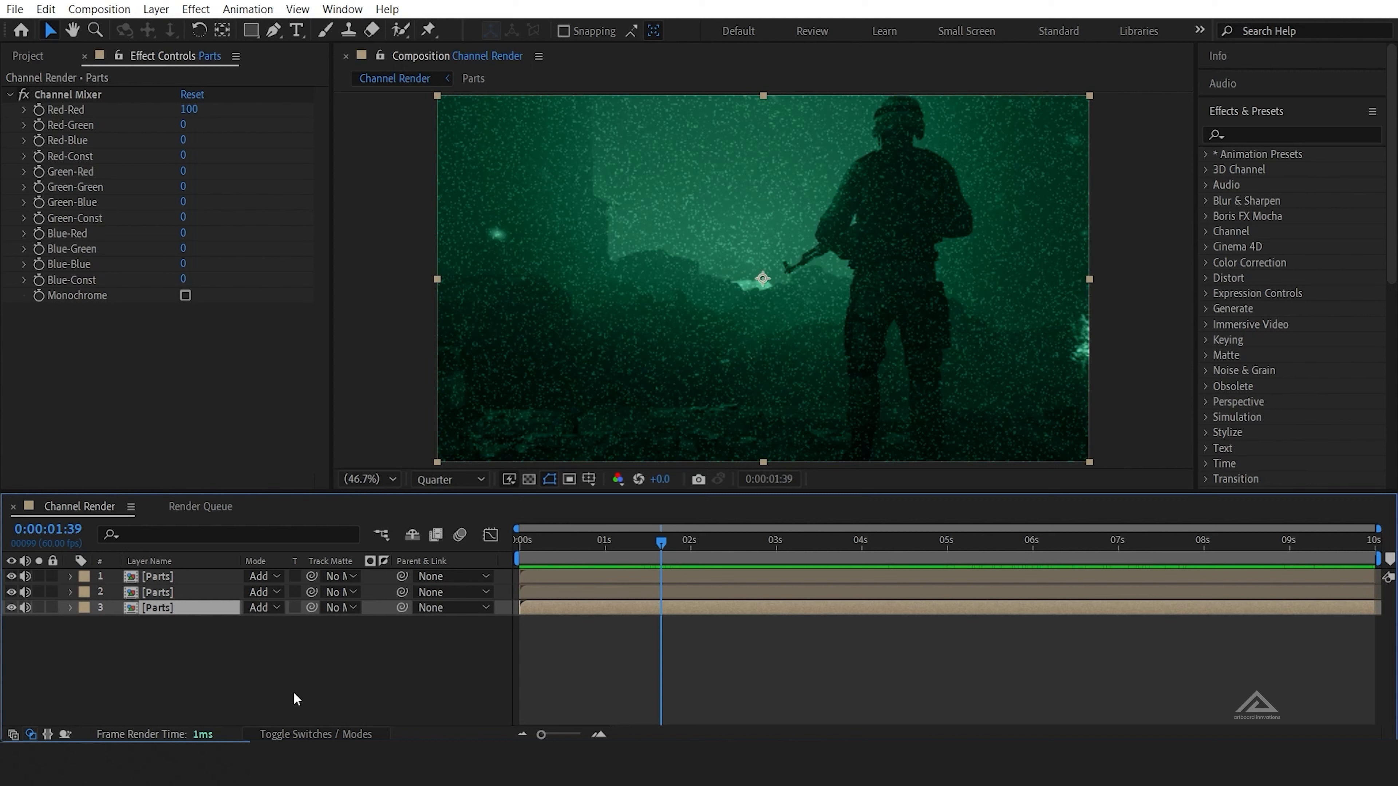
key("p")
left_click_drag(252, 625, 248, 628)
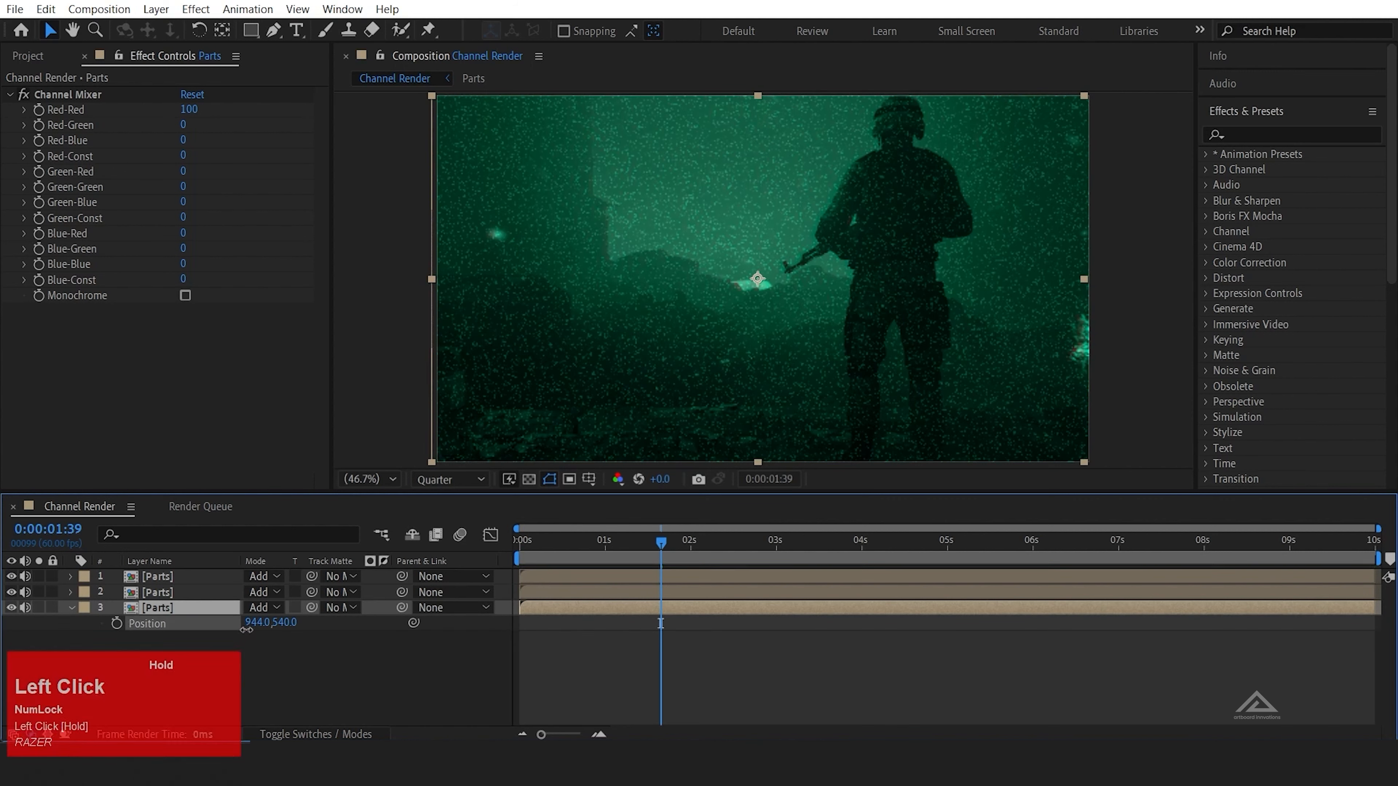
left_click(215, 578)
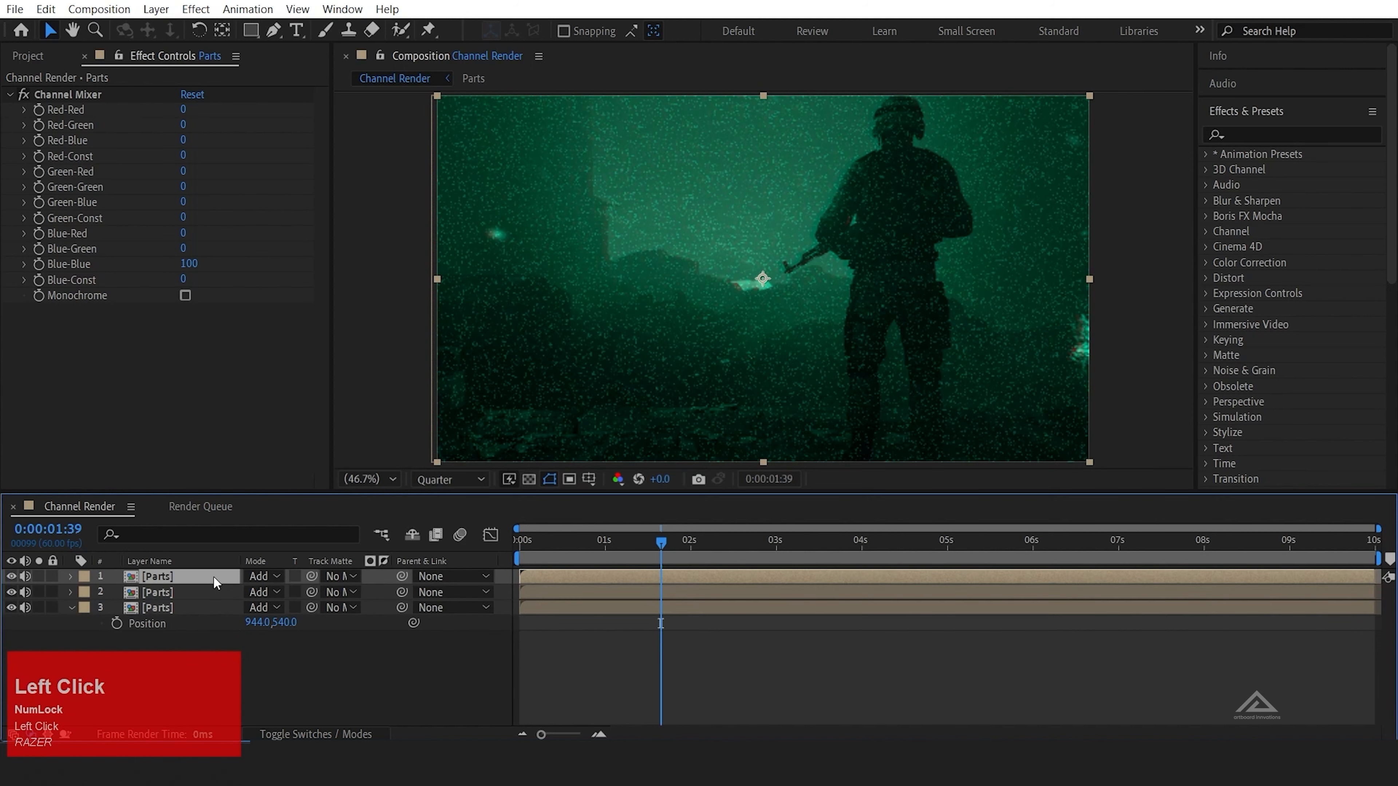
Step: Set the third Parts layer's Position to 977, 540 and compare the channel offset with its previous position at different times
key("p")
left_click(260, 637)
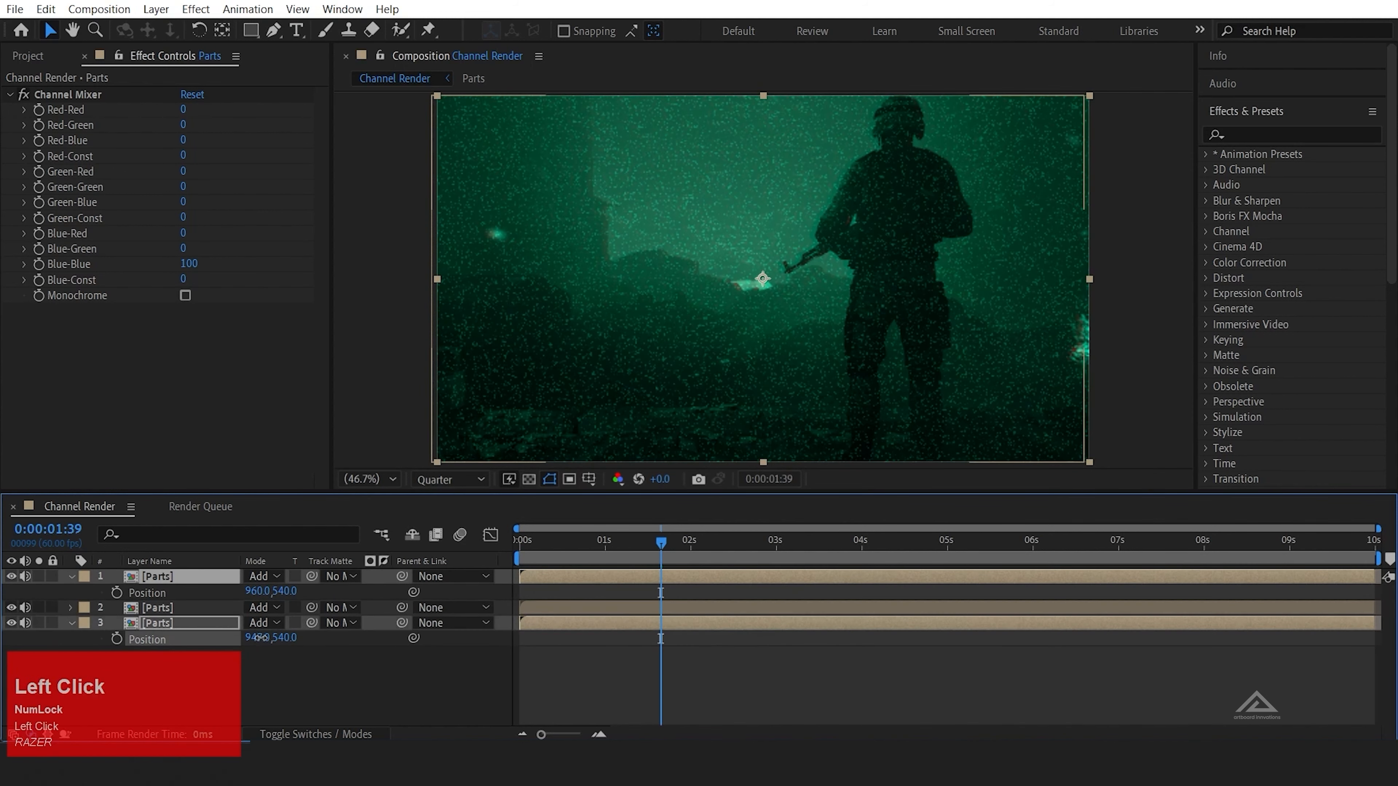
left_click_drag(260, 637, 294, 645)
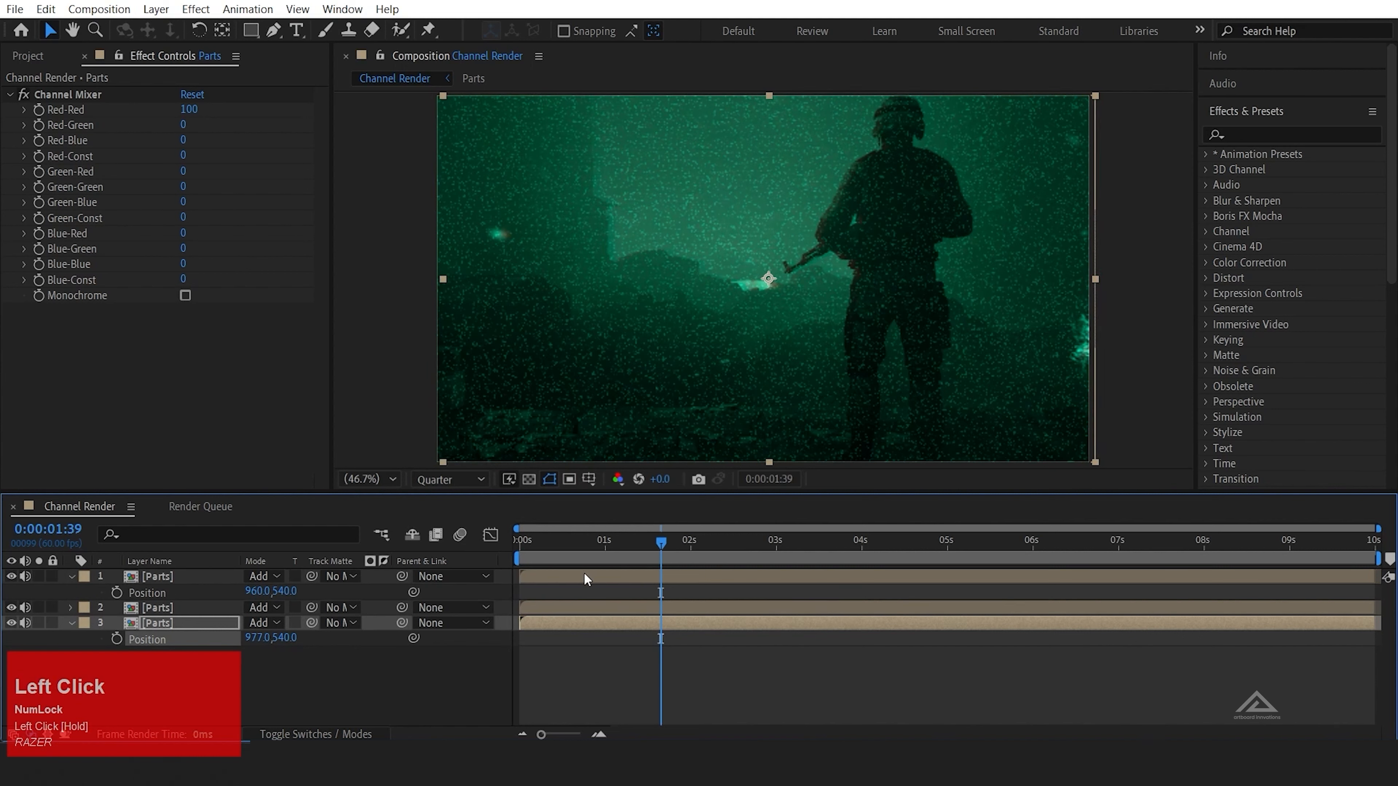
key("ctrl+z")
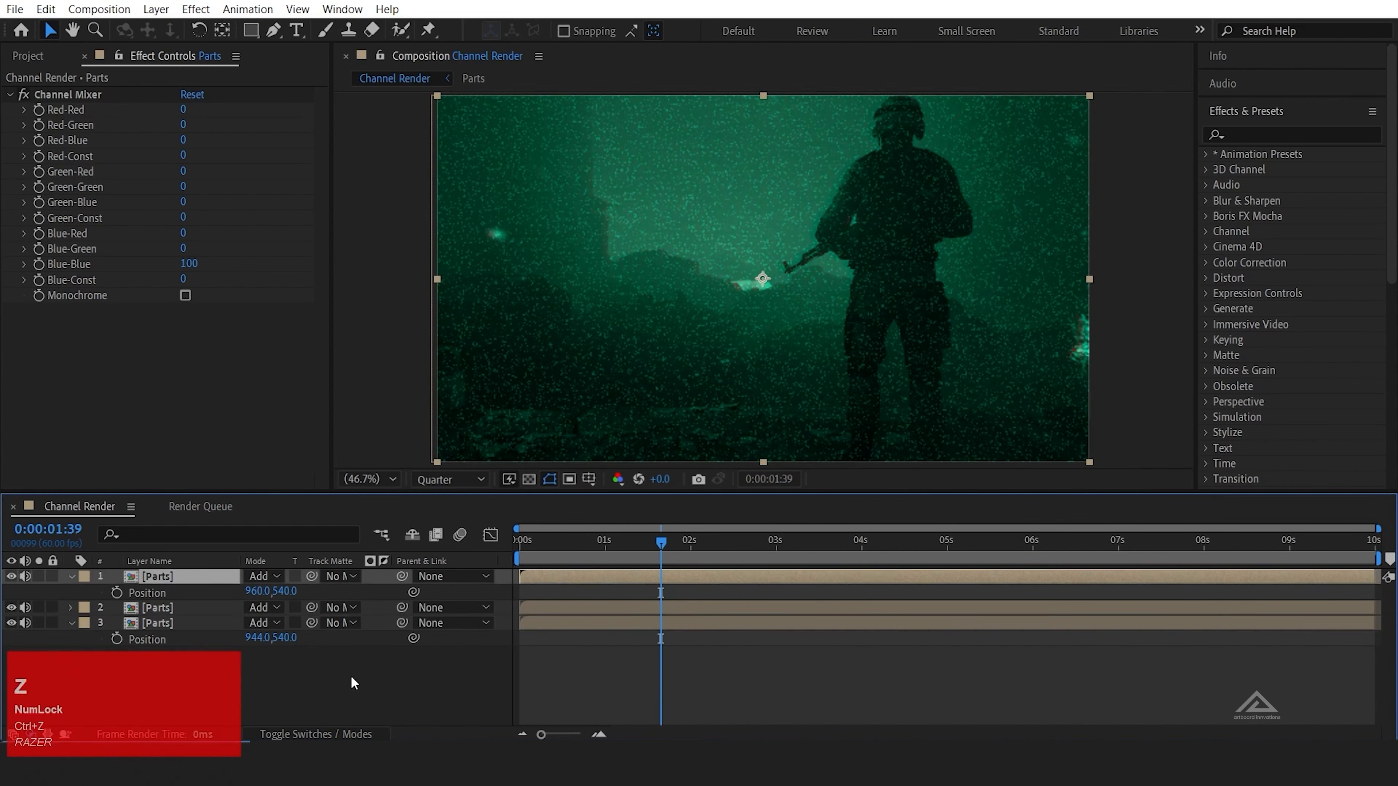
key("ctrl+shift+z")
key("ctrl+shift+z")
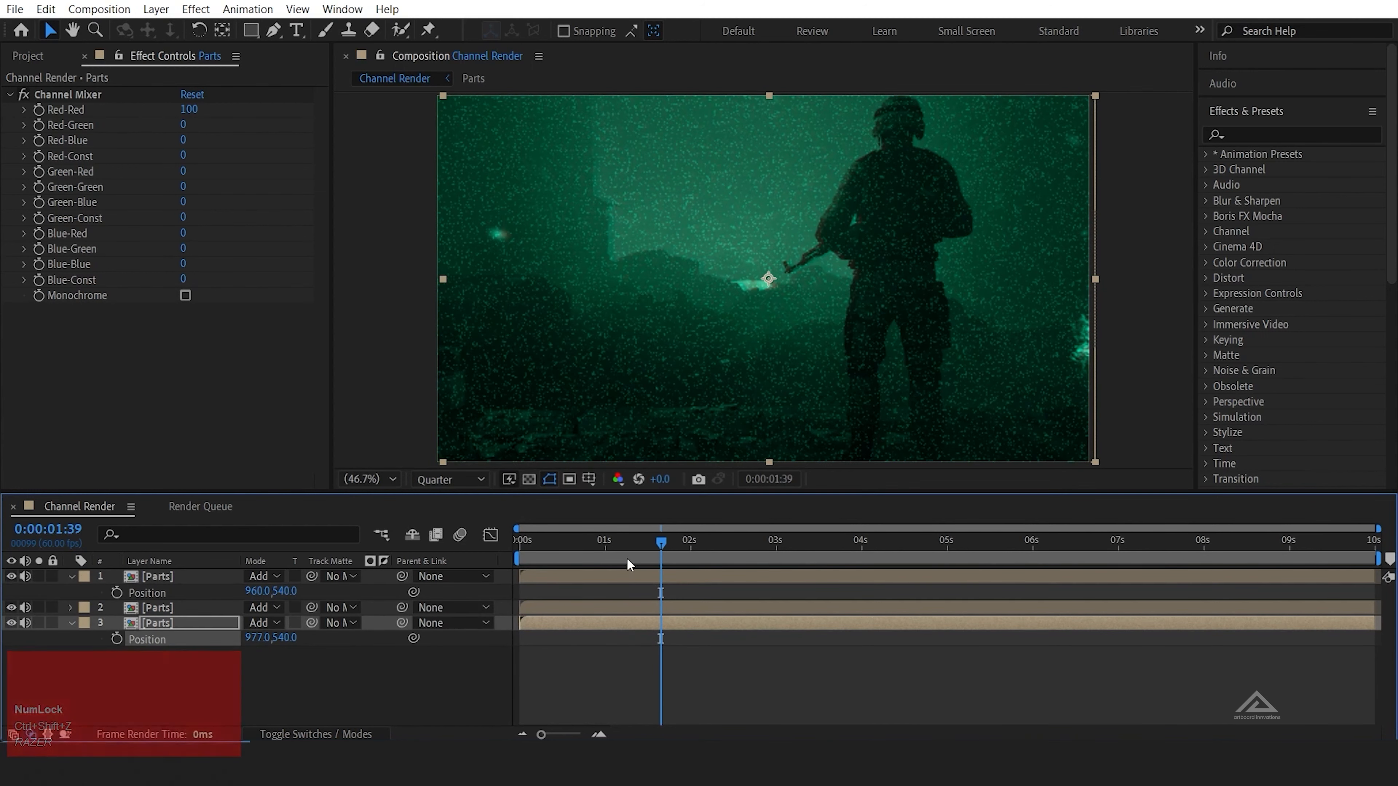
left_click_drag(661, 542, 704, 577)
left_click_drag(745, 573, 814, 545)
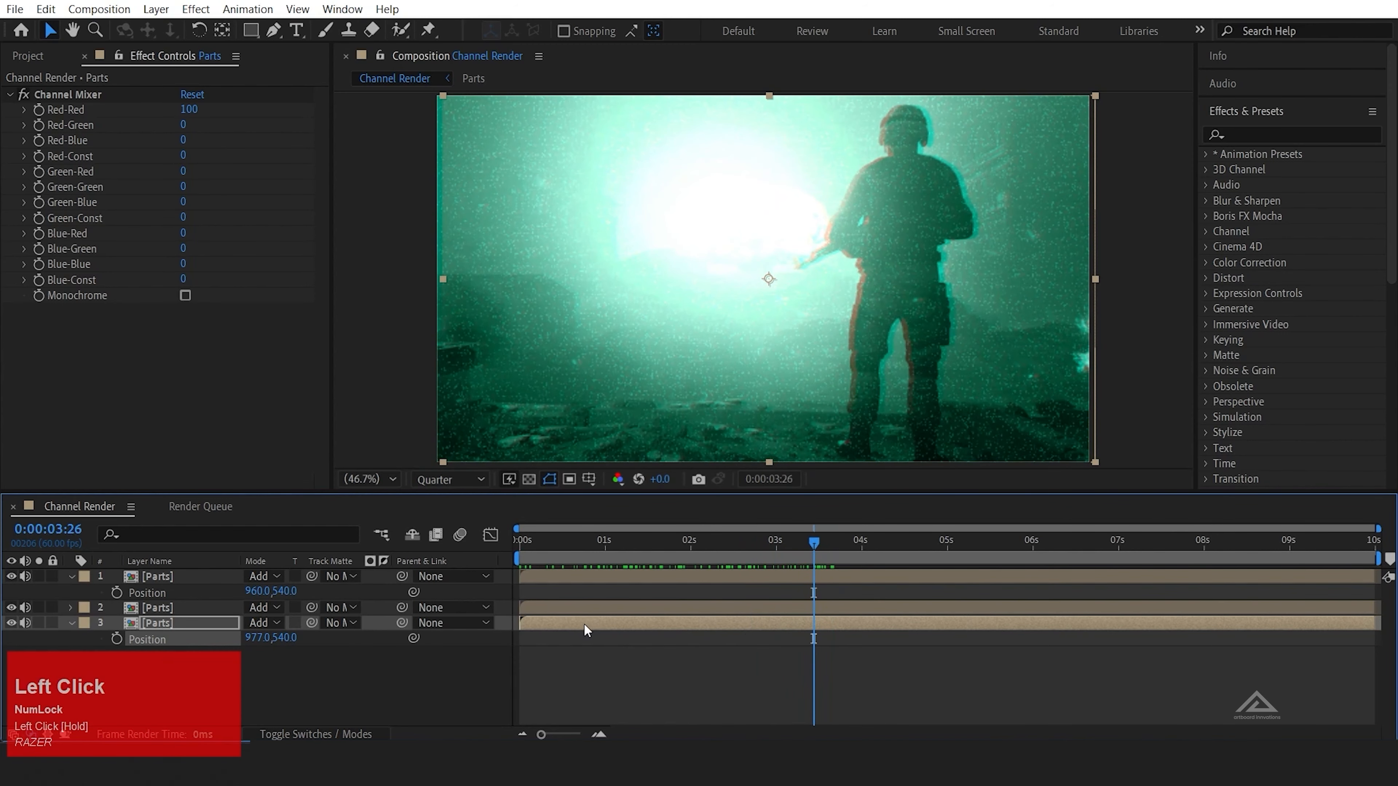
Step: Shift the first Parts layer horizontally to Position 952, 540
left_click(221, 579)
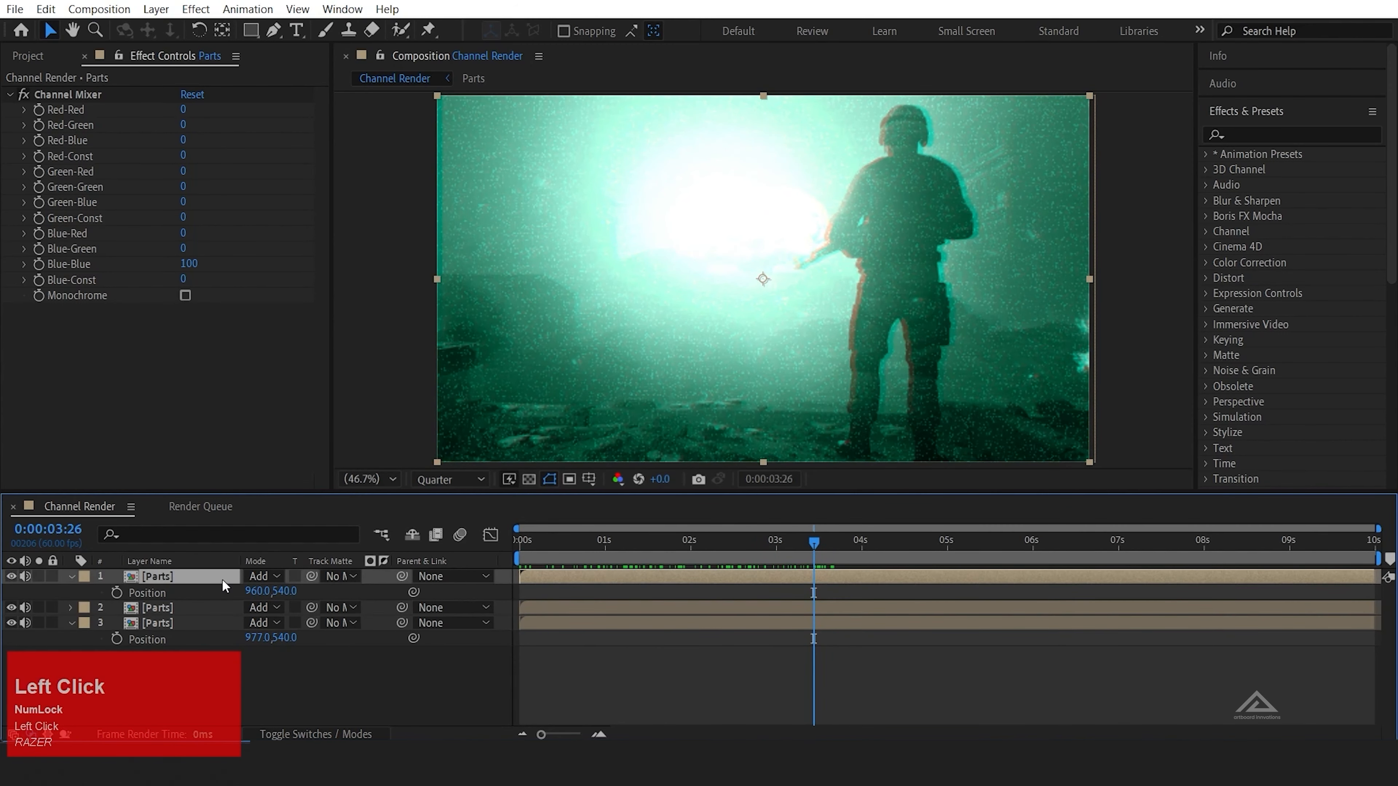
key("u")
key("u")
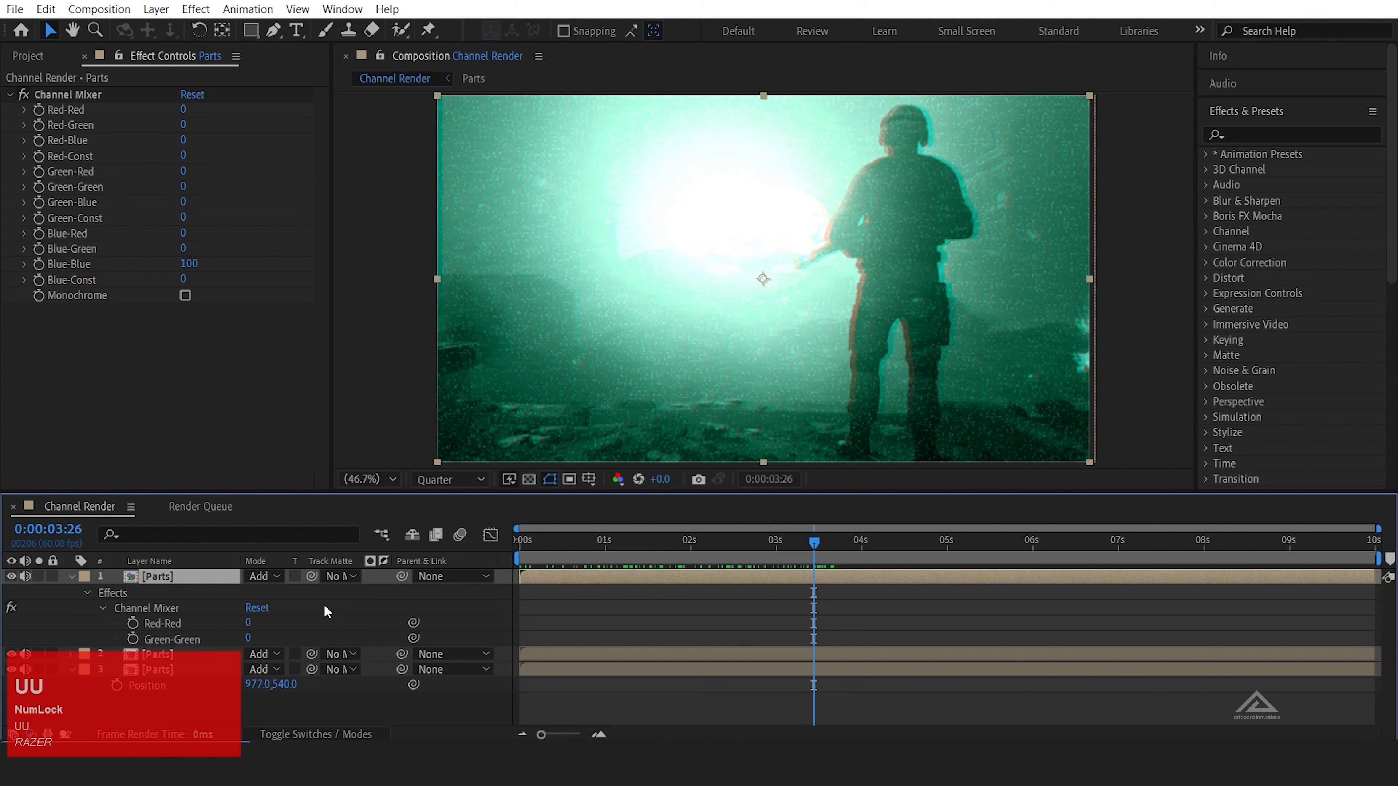
key("u")
key("p")
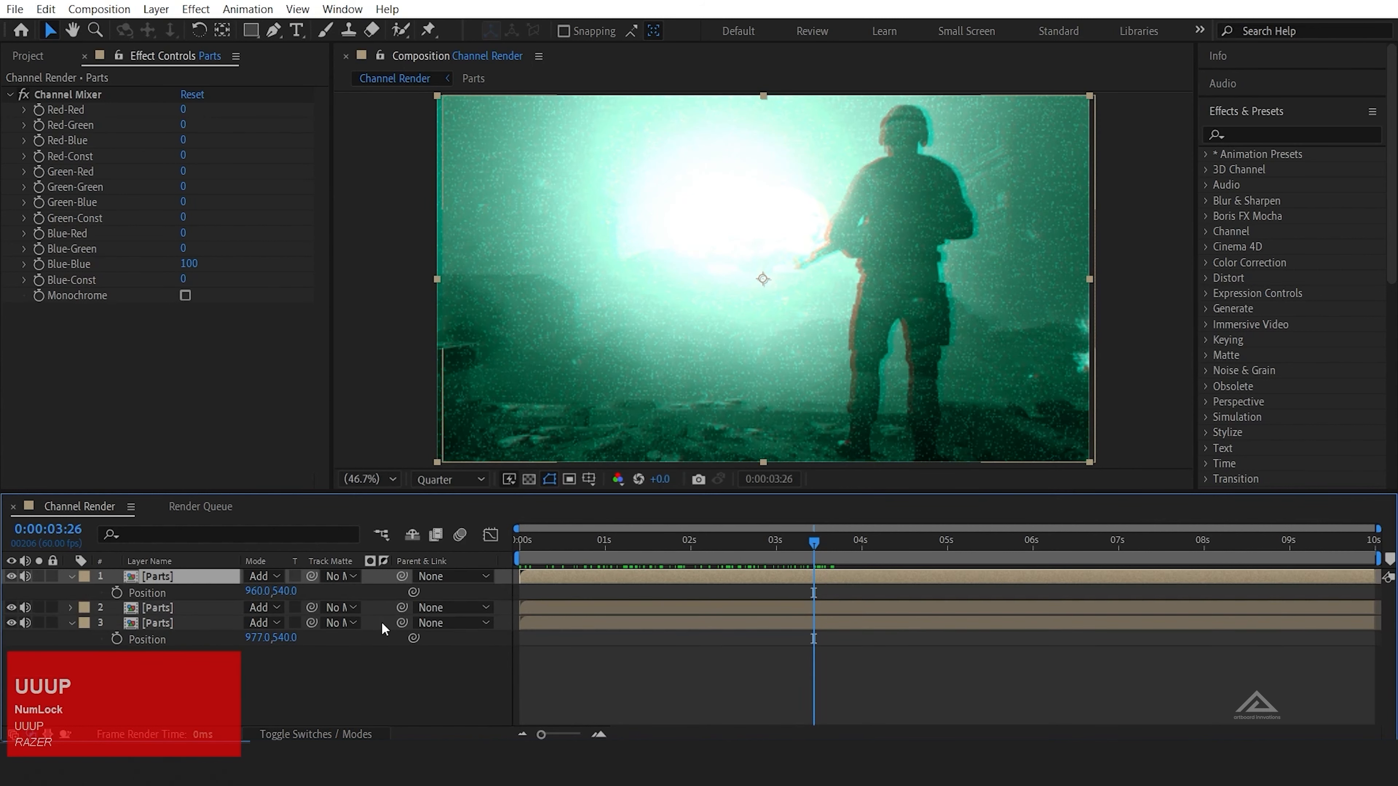
left_click_drag(252, 592, 248, 596)
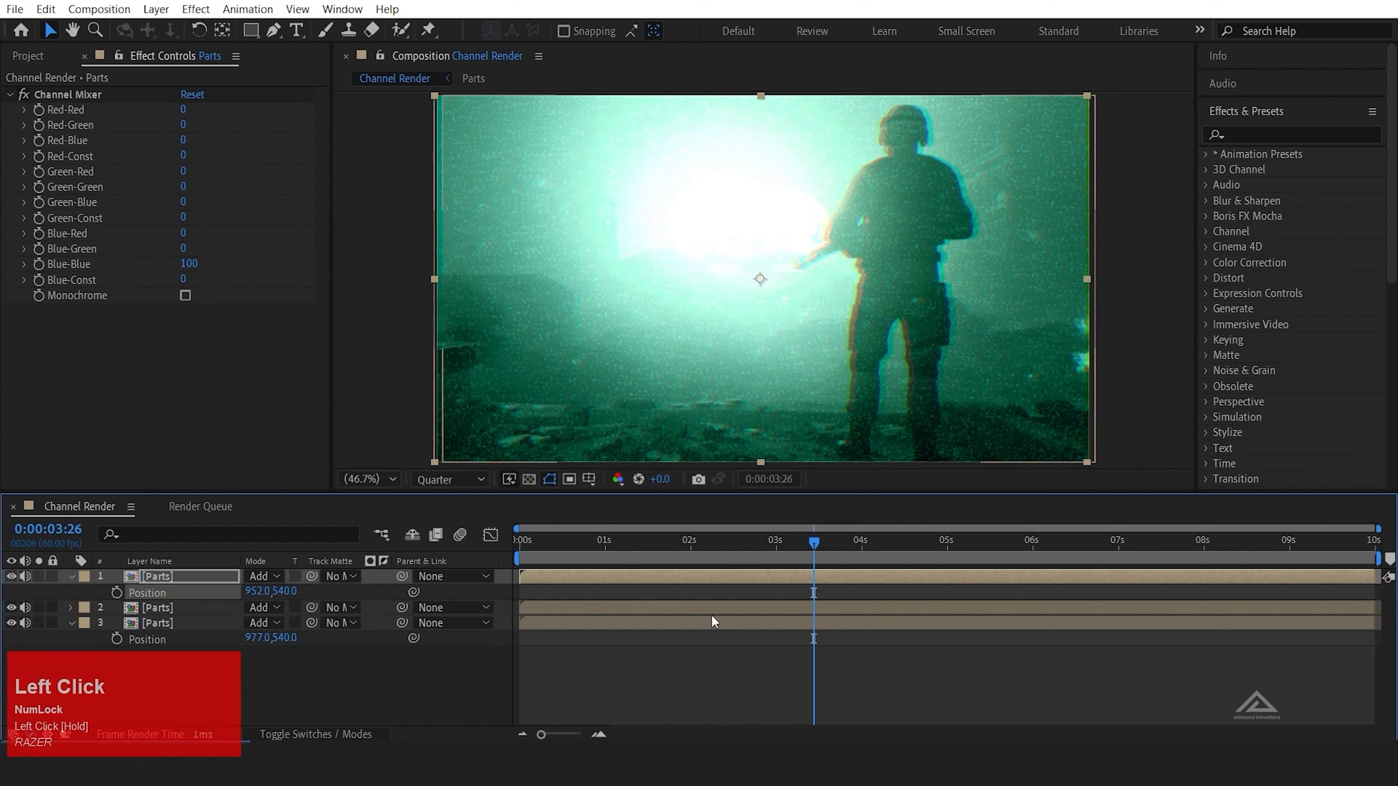
left_click(327, 645)
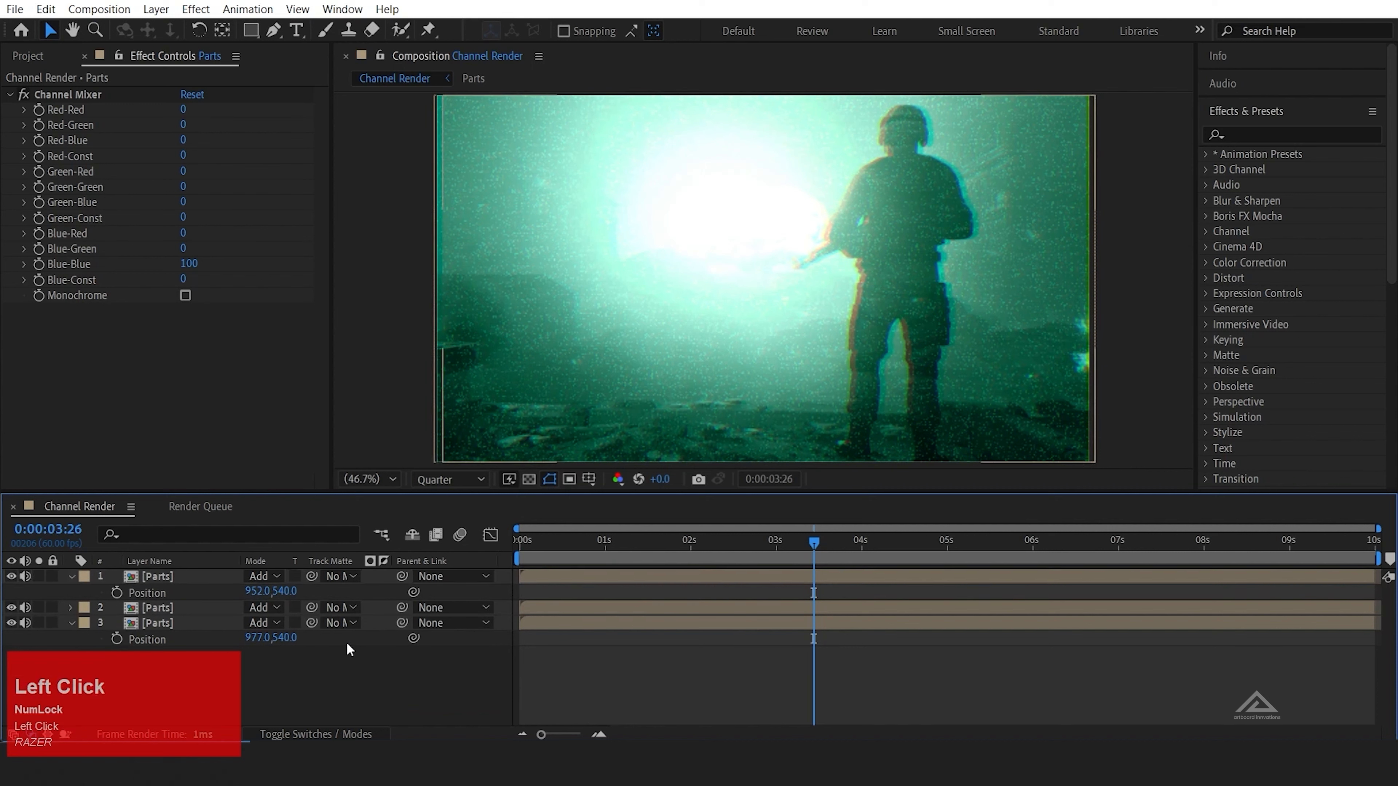
Step: Set the third Parts layer's Position to 992, 540 and check the offset on the second clip at 0:00:07:43
left_click(220, 624)
key("u")
key("u")
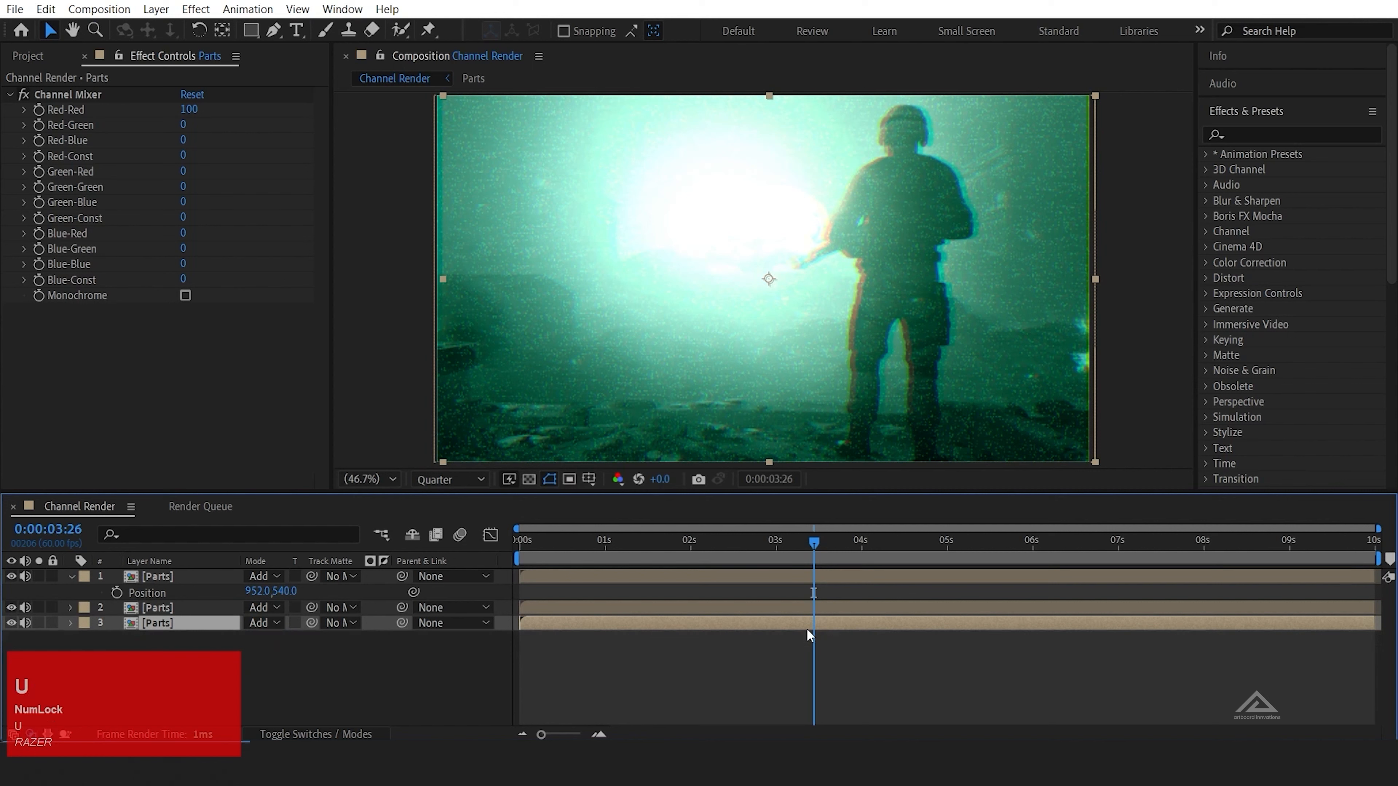
key("p")
key("p")
left_click_drag(257, 638, 280, 640)
left_click_drag(819, 553, 1180, 565)
left_click_drag(268, 640, 246, 645)
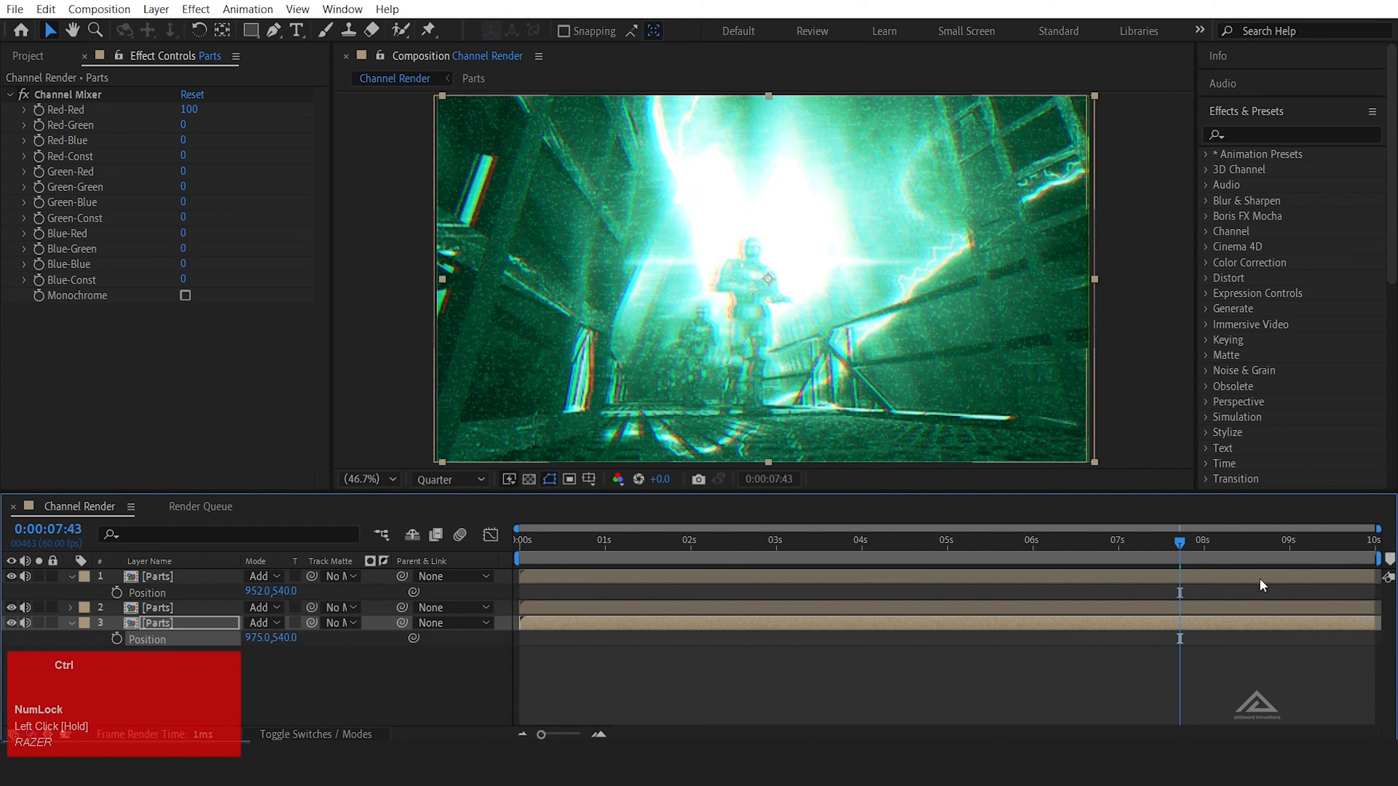
key("ctrl+z")
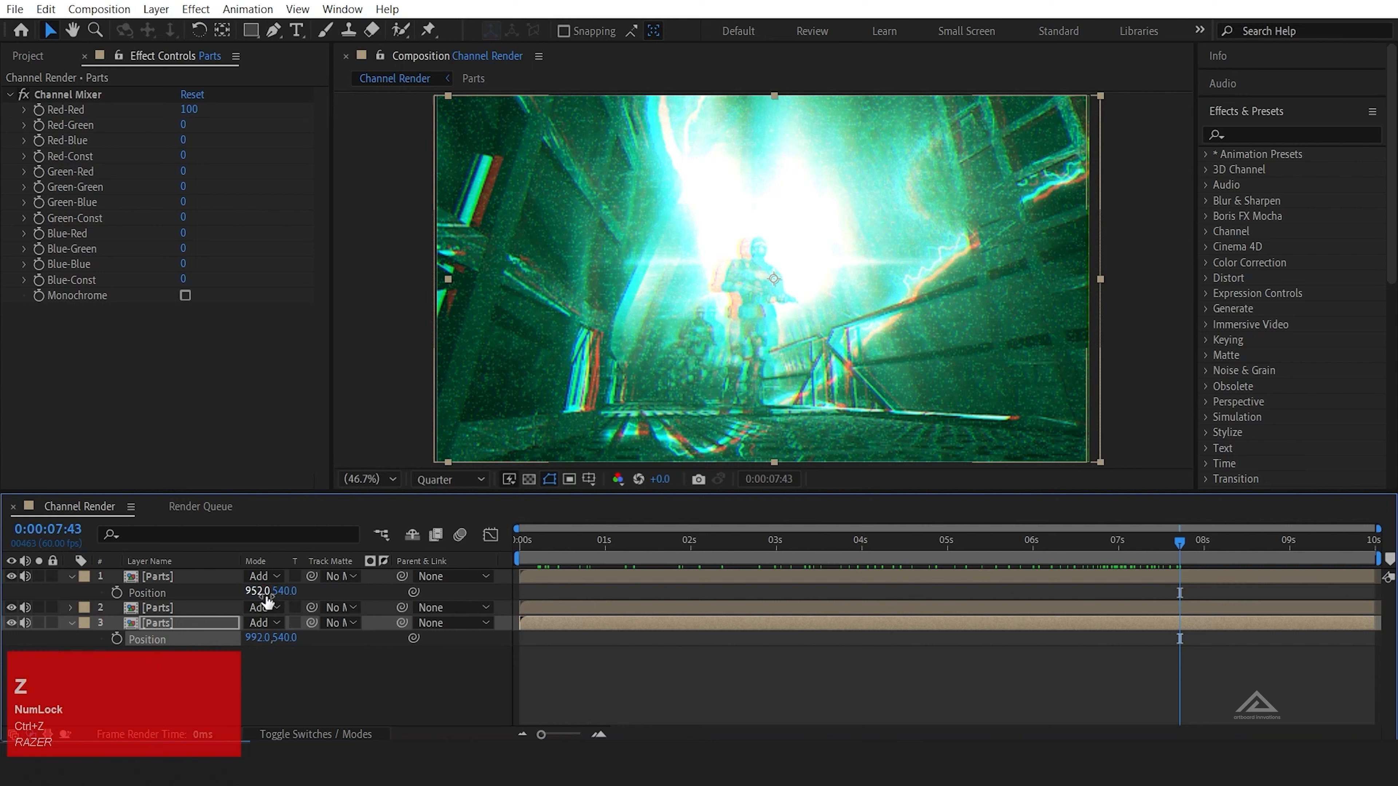
left_click_drag(259, 592, 419, 608)
key("ctrl+z")
Step: Set the first Parts layer's Position to 953, 540, judging the colour fringe at 0:00:04:10
left_click(1163, 573)
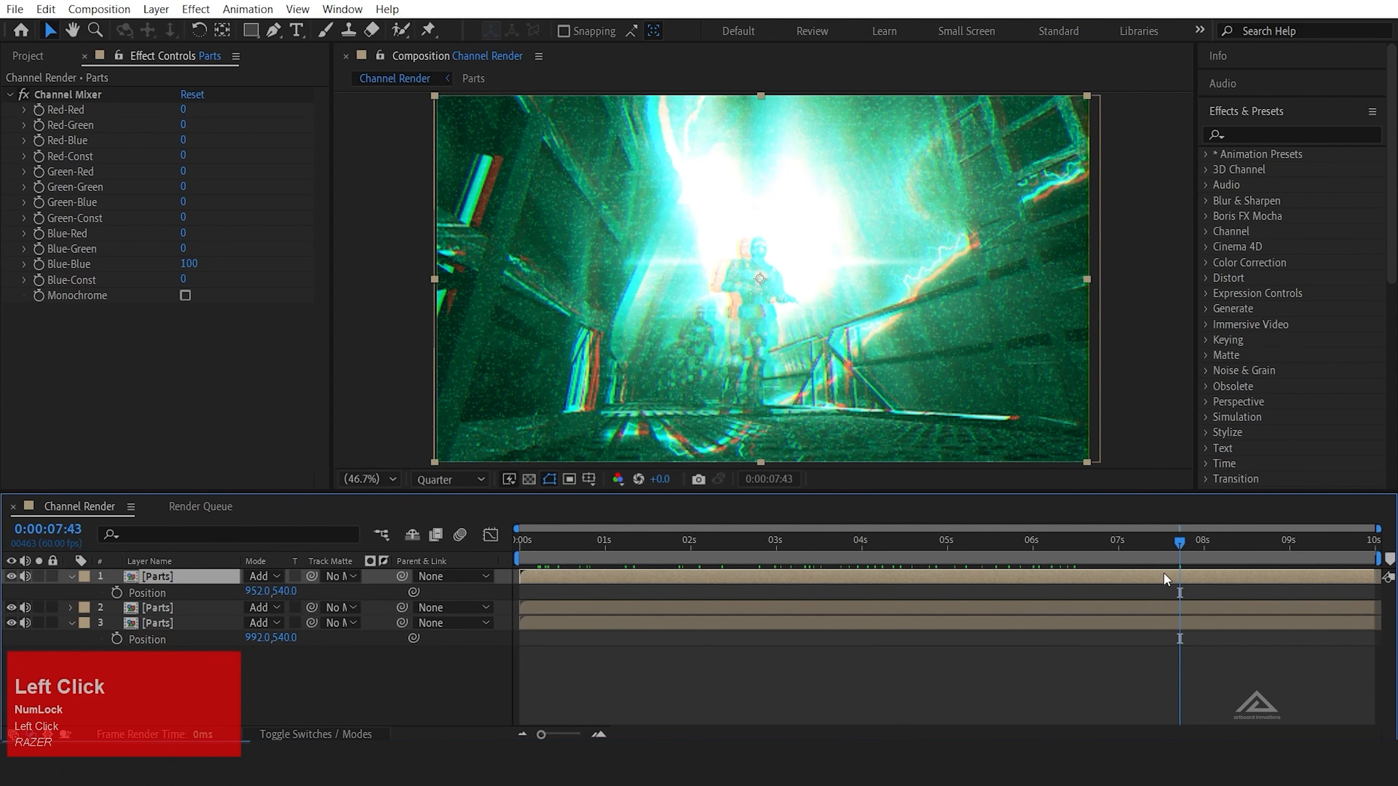
left_click_drag(1178, 553, 876, 551)
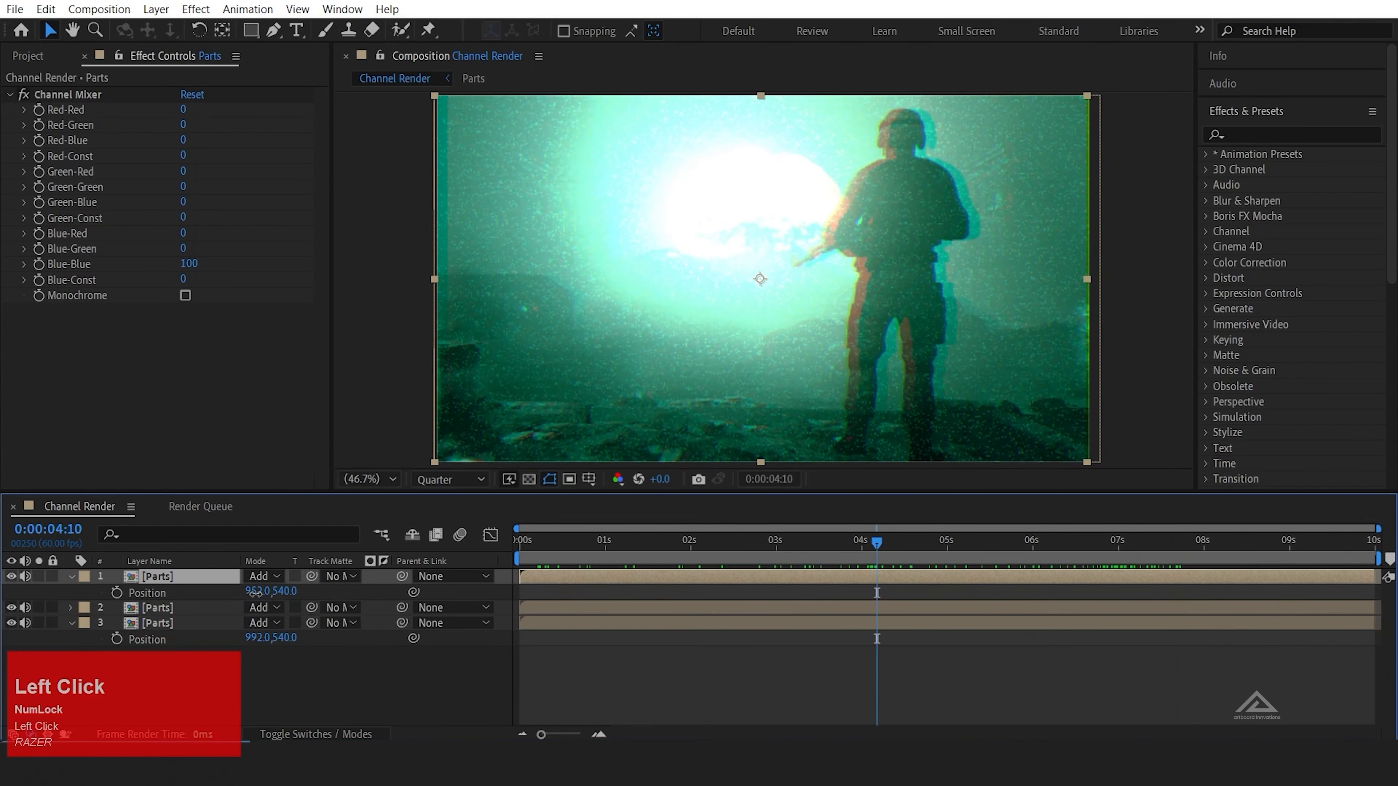
left_click_drag(256, 592, 254, 594)
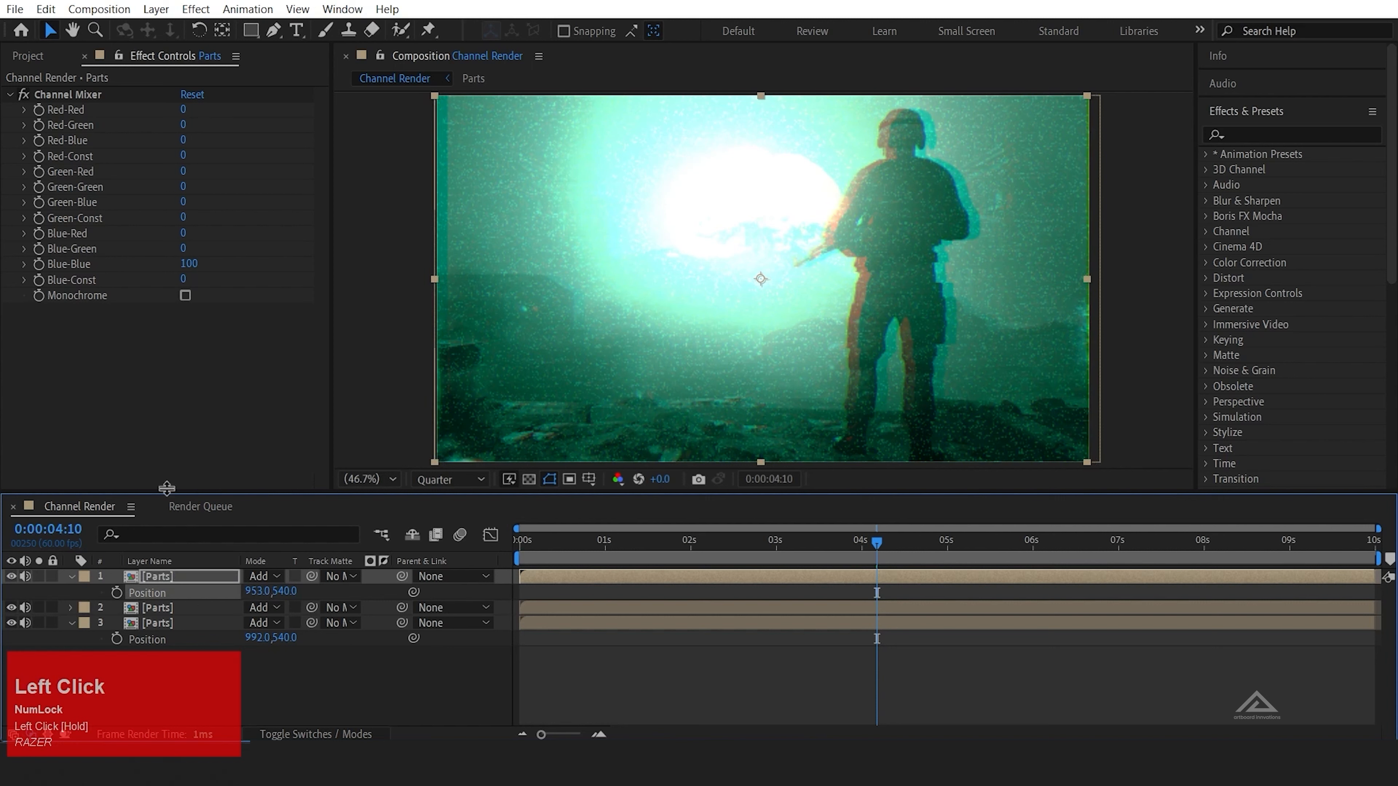
left_click(201, 453)
Step: Create a white 1920 x 1080 px solid named Noise above the Parts layers
left_click(316, 668)
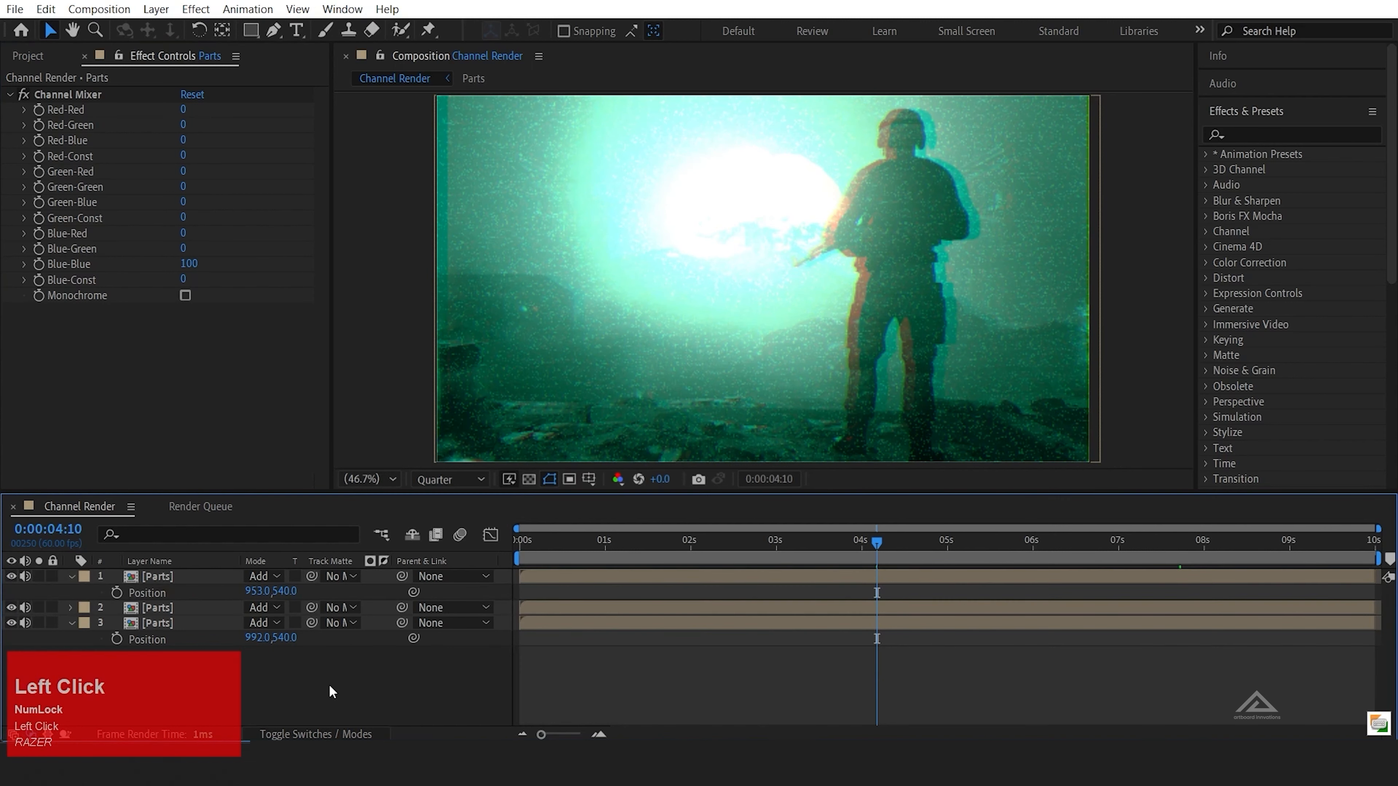
right_click(329, 685)
left_click(424, 473)
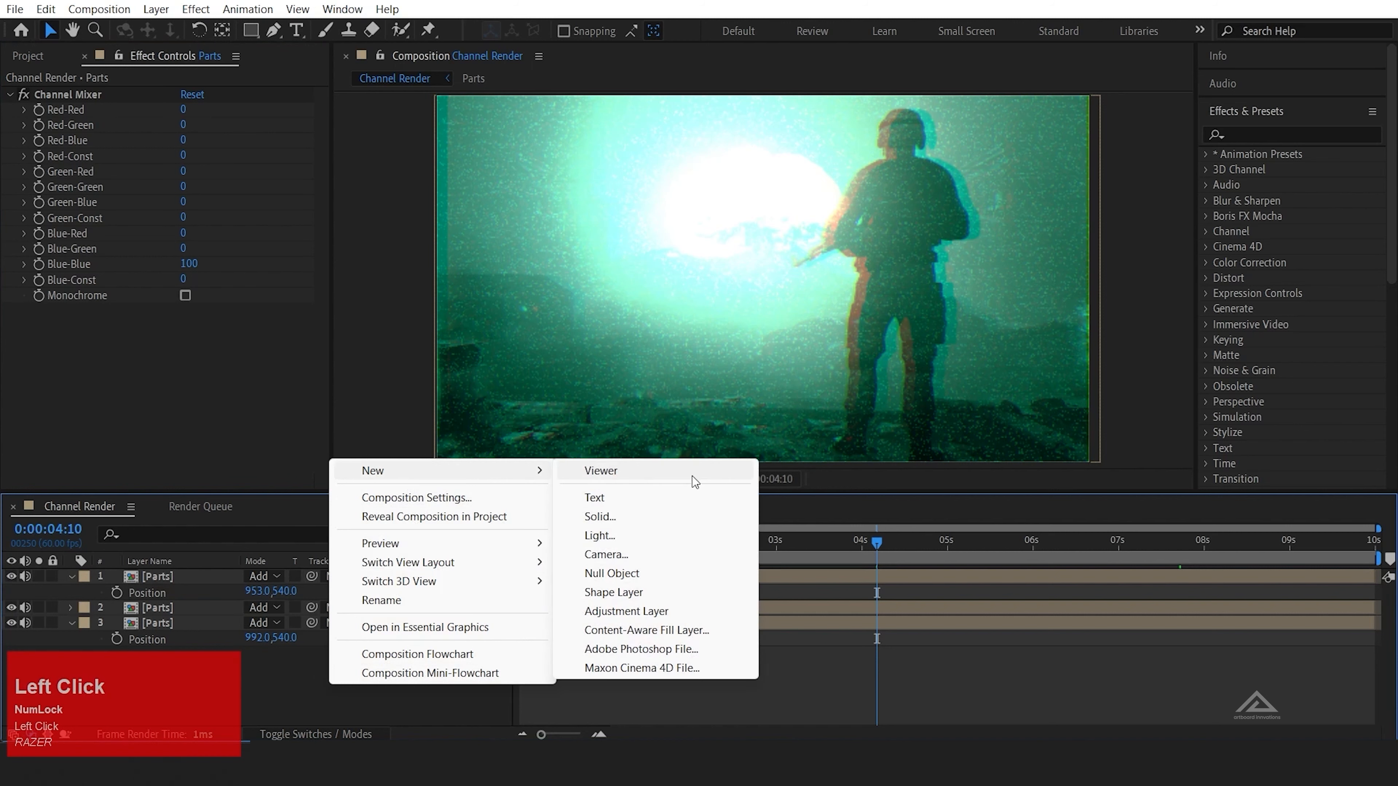
left_click(667, 516)
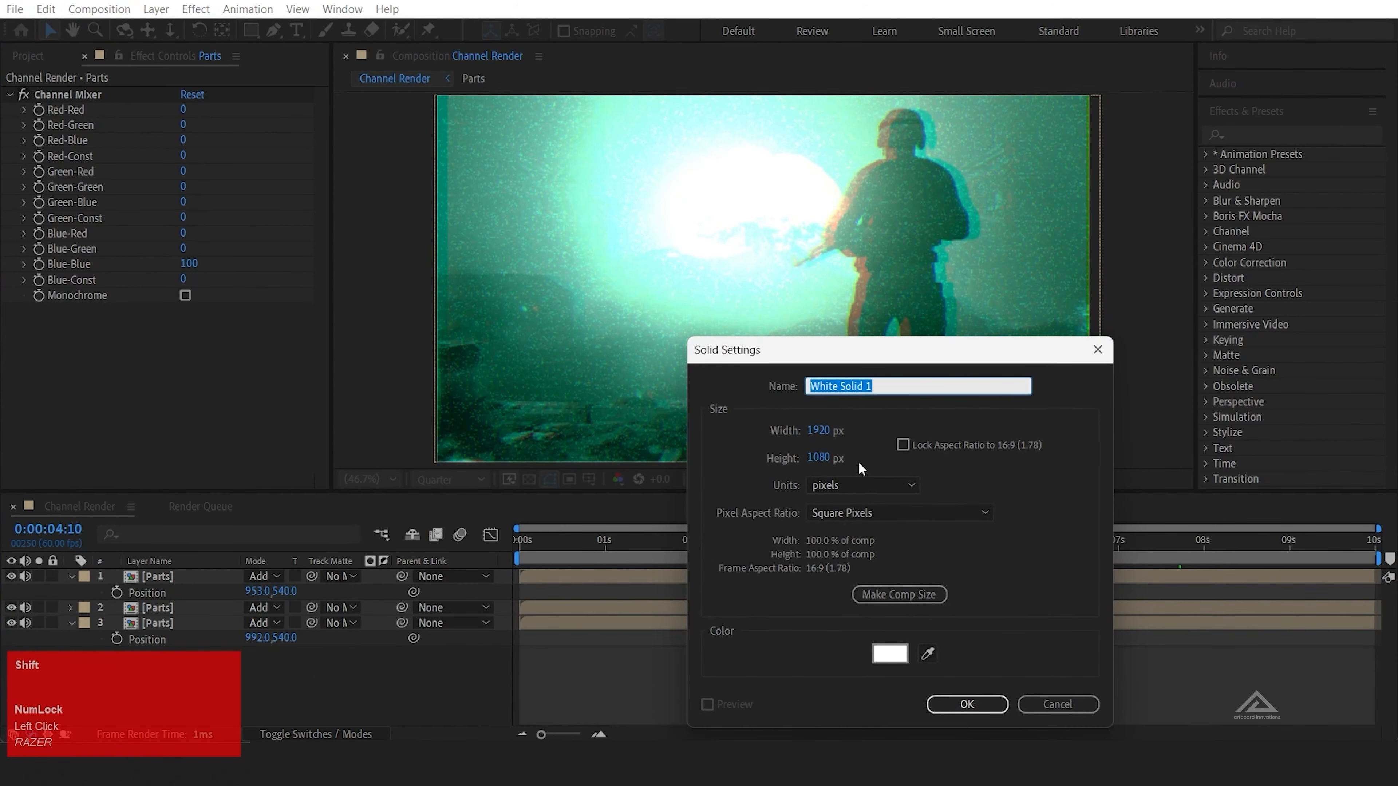
type("Noise")
key("Return")
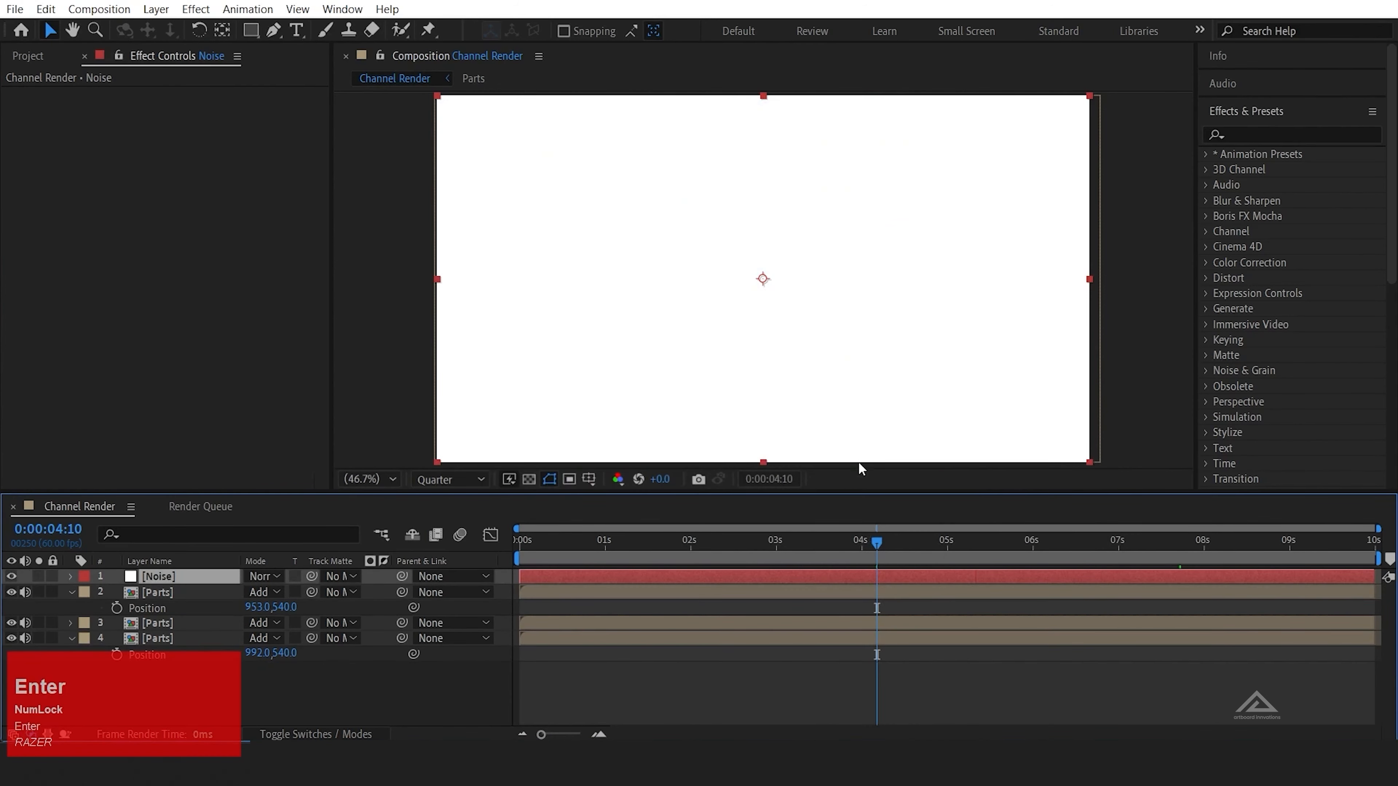
Step: Apply the animation preset containing Fractal Noise, Venetian Blinds and Gradient Ramp to the Noise layer
left_click(302, 8)
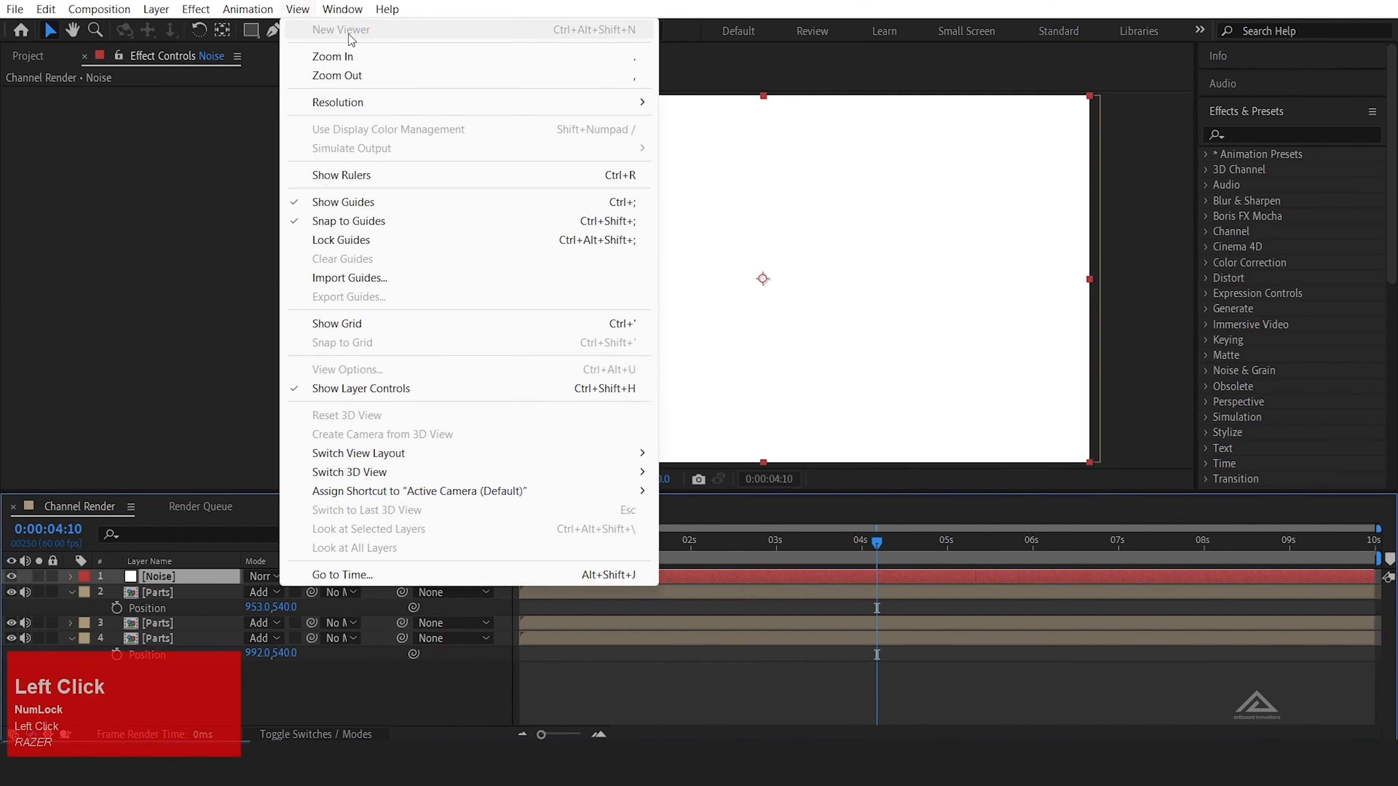
mouse_move(368, 11)
left_click(297, 48)
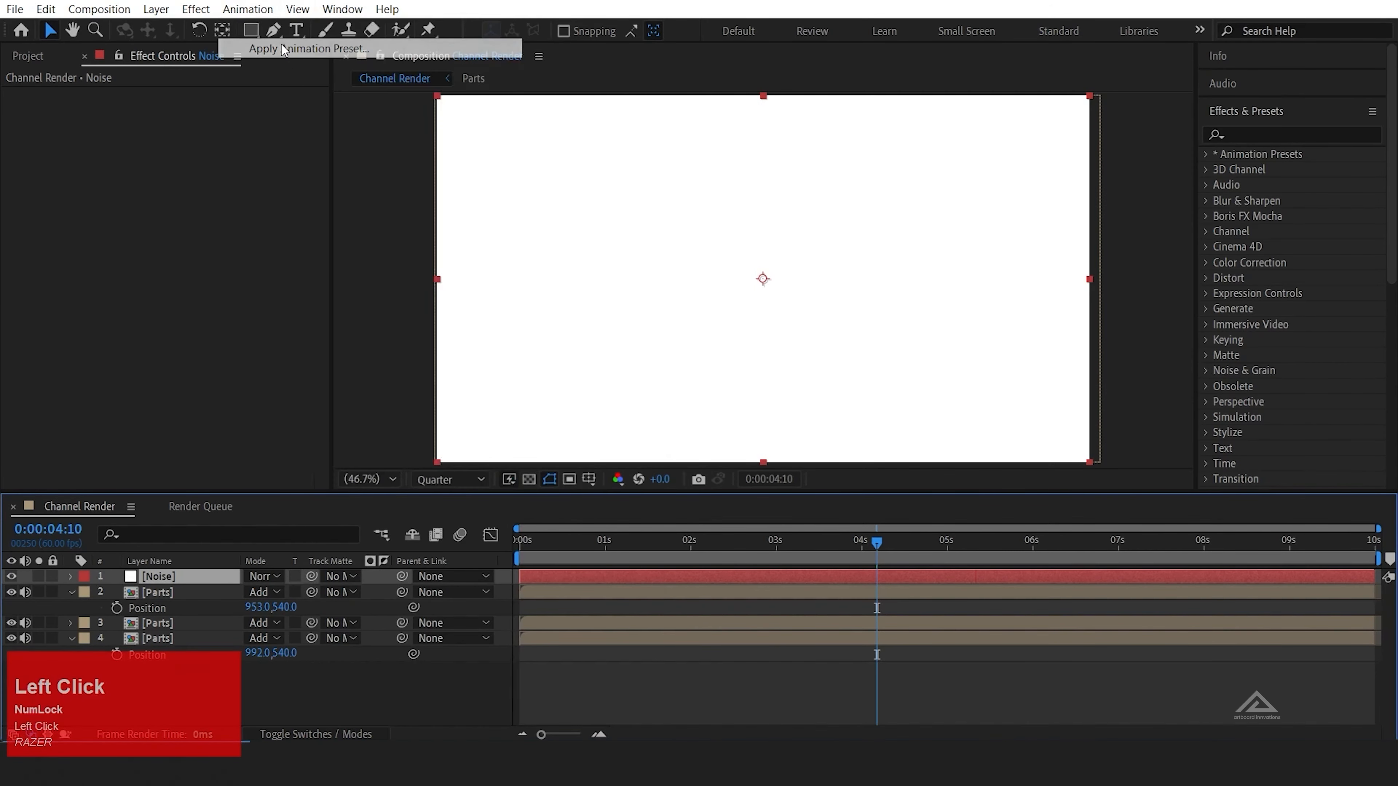
double_click(238, 254)
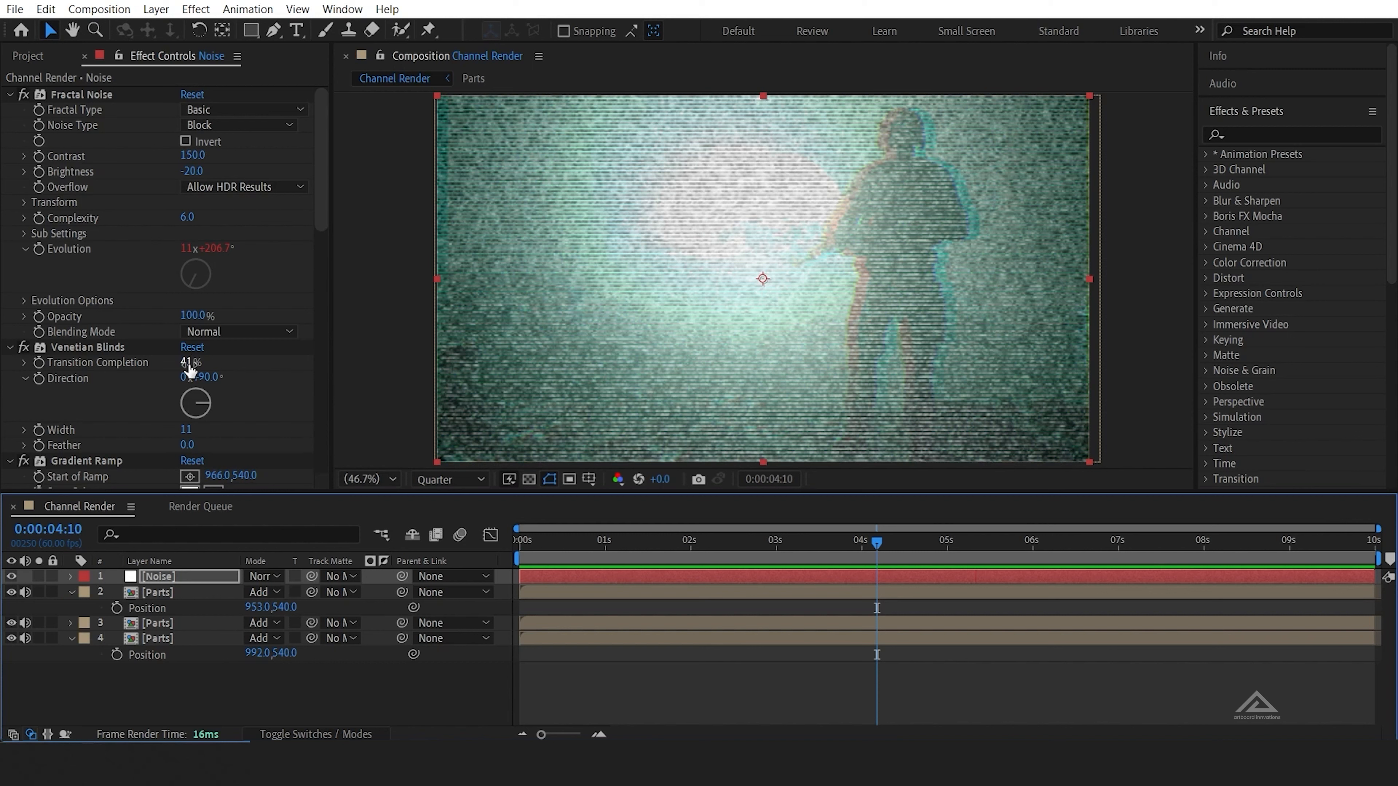
left_click_drag(189, 316, 1, 312)
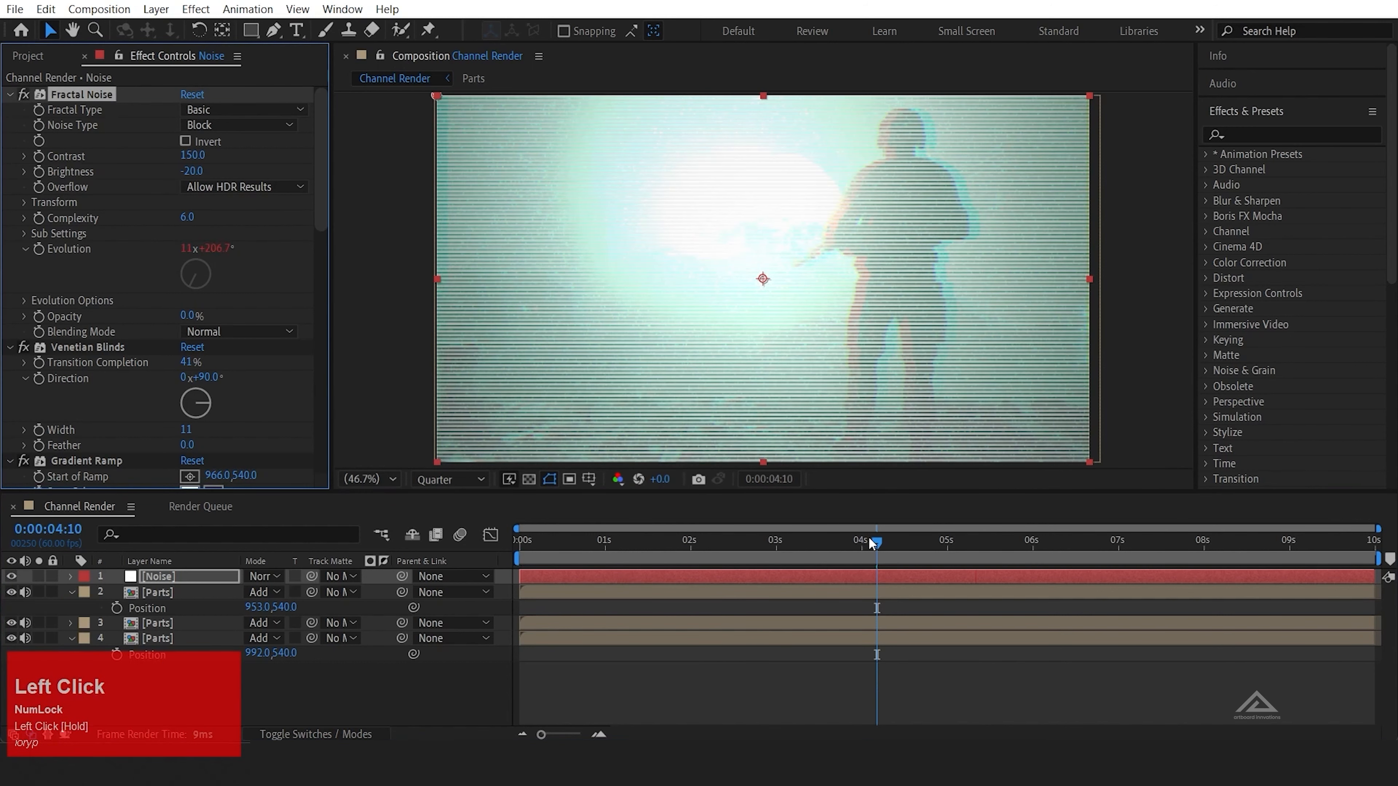
left_click_drag(869, 536, 777, 539)
key("ctrl+z")
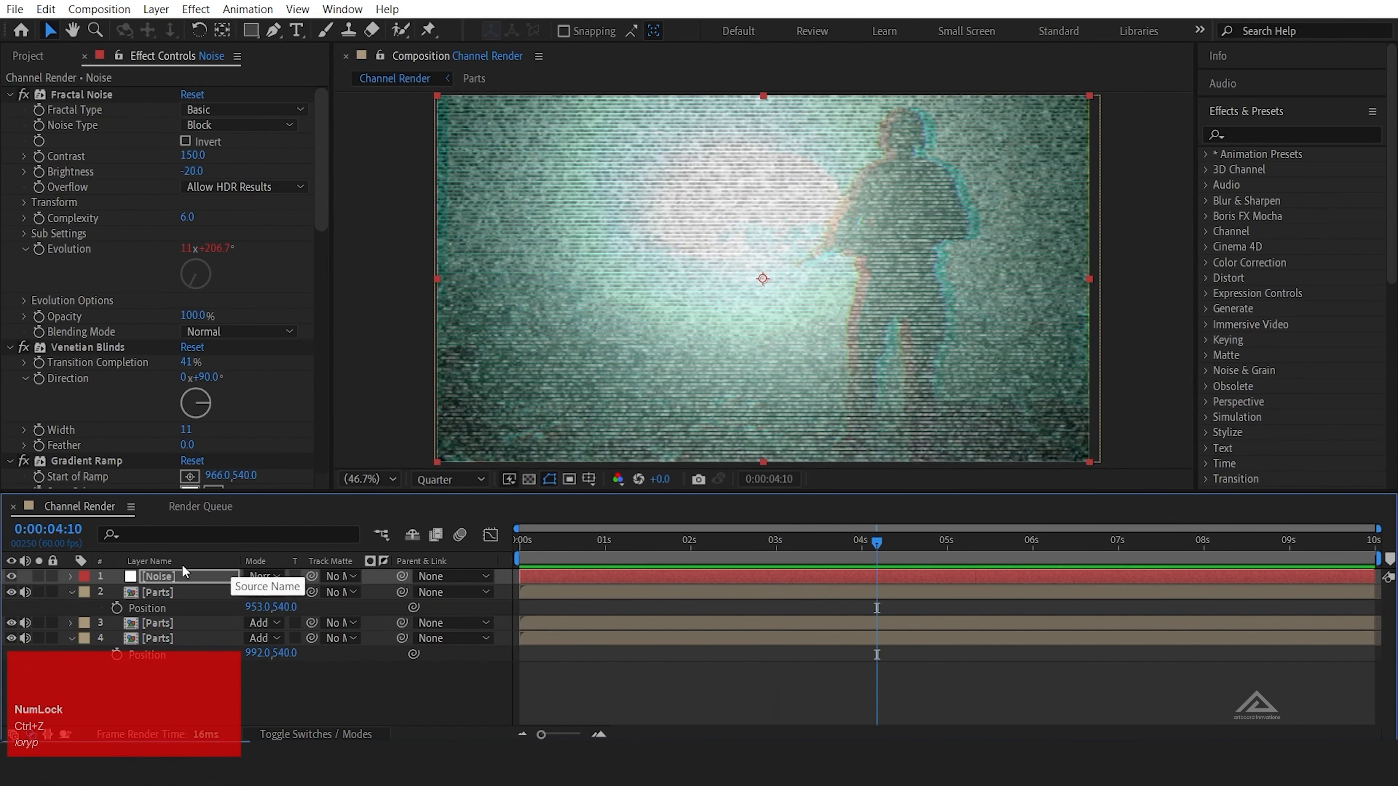
Step: Reduce the Noise layer's Opacity to 23%, checking the scan lines at several times in the first clip
left_click(181, 577)
key("t")
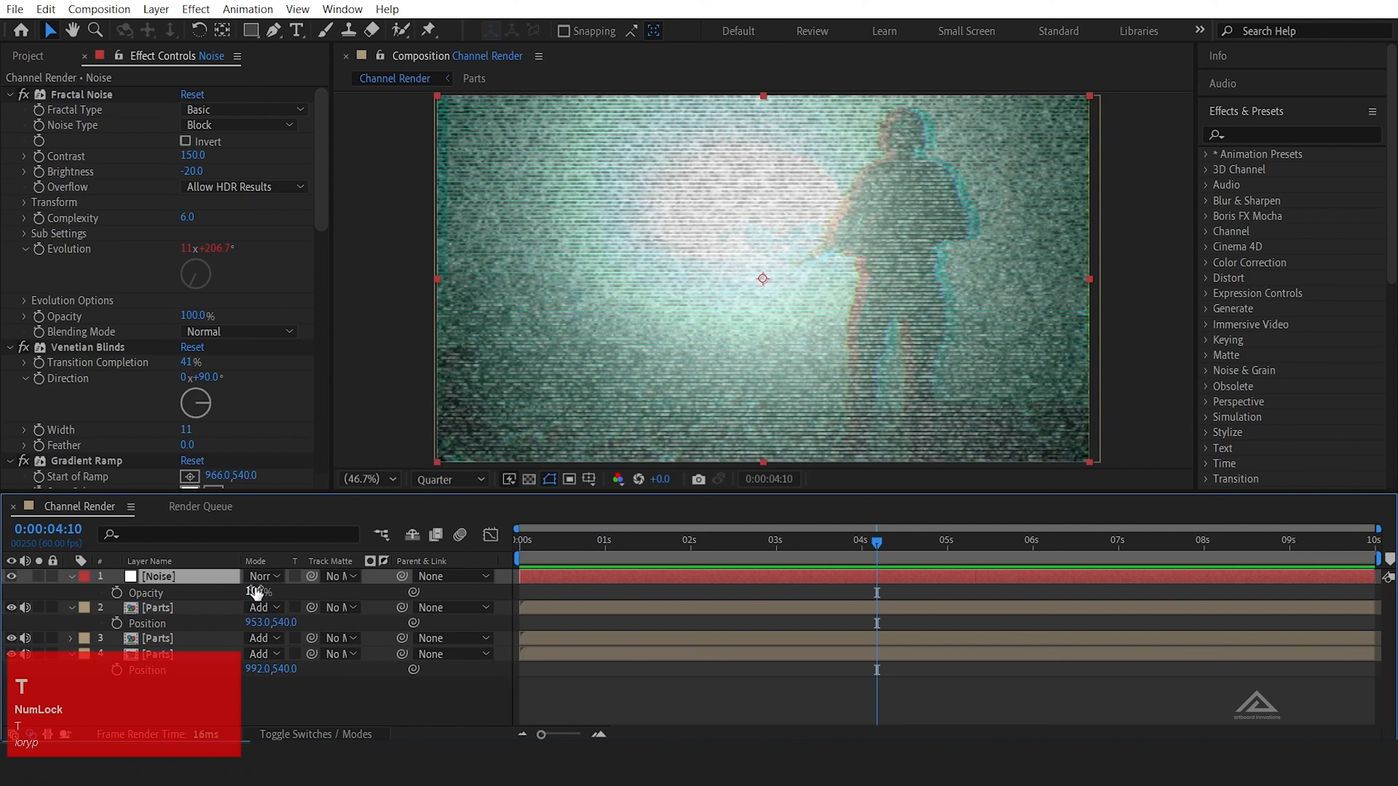
left_click_drag(256, 592, 54, 603)
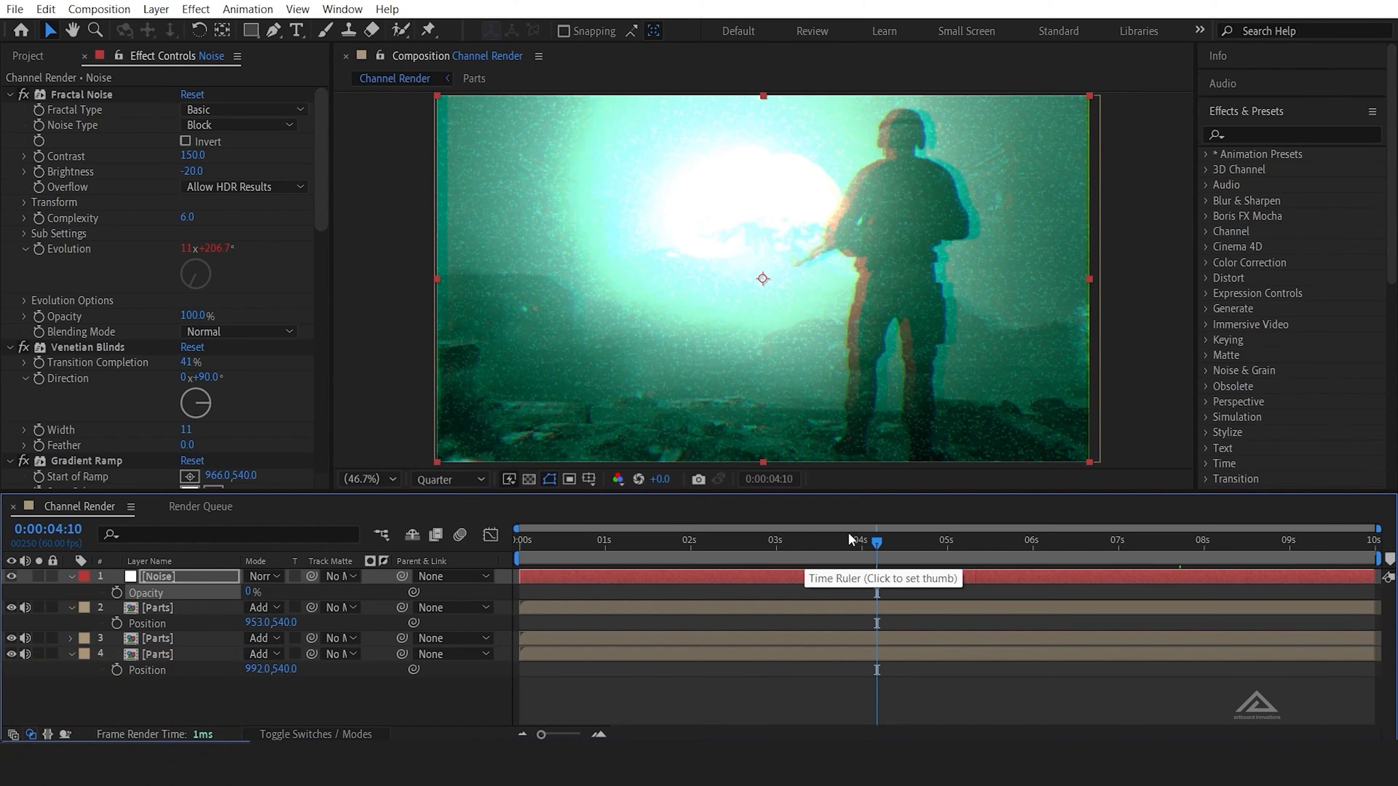
left_click_drag(878, 543, 842, 563)
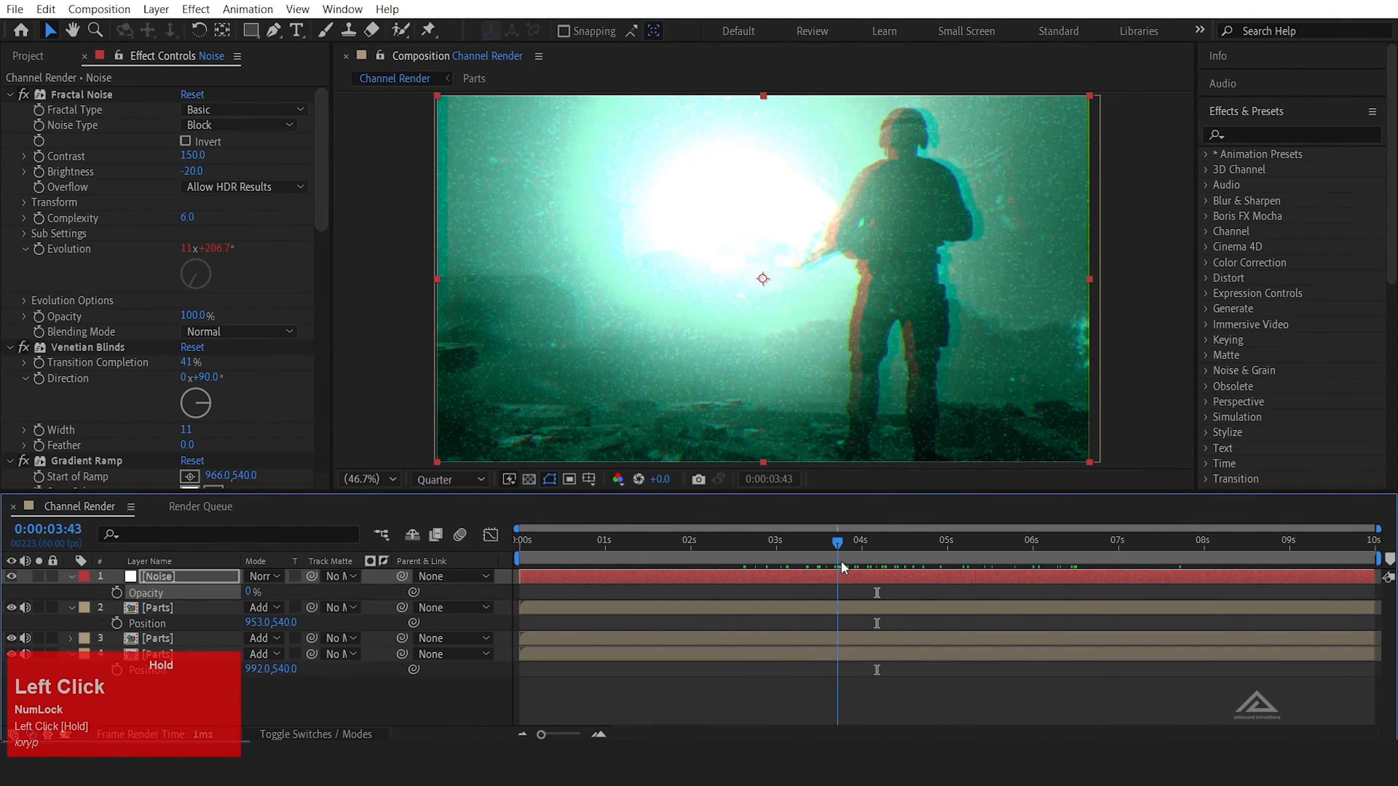
left_click_drag(248, 592, 264, 593)
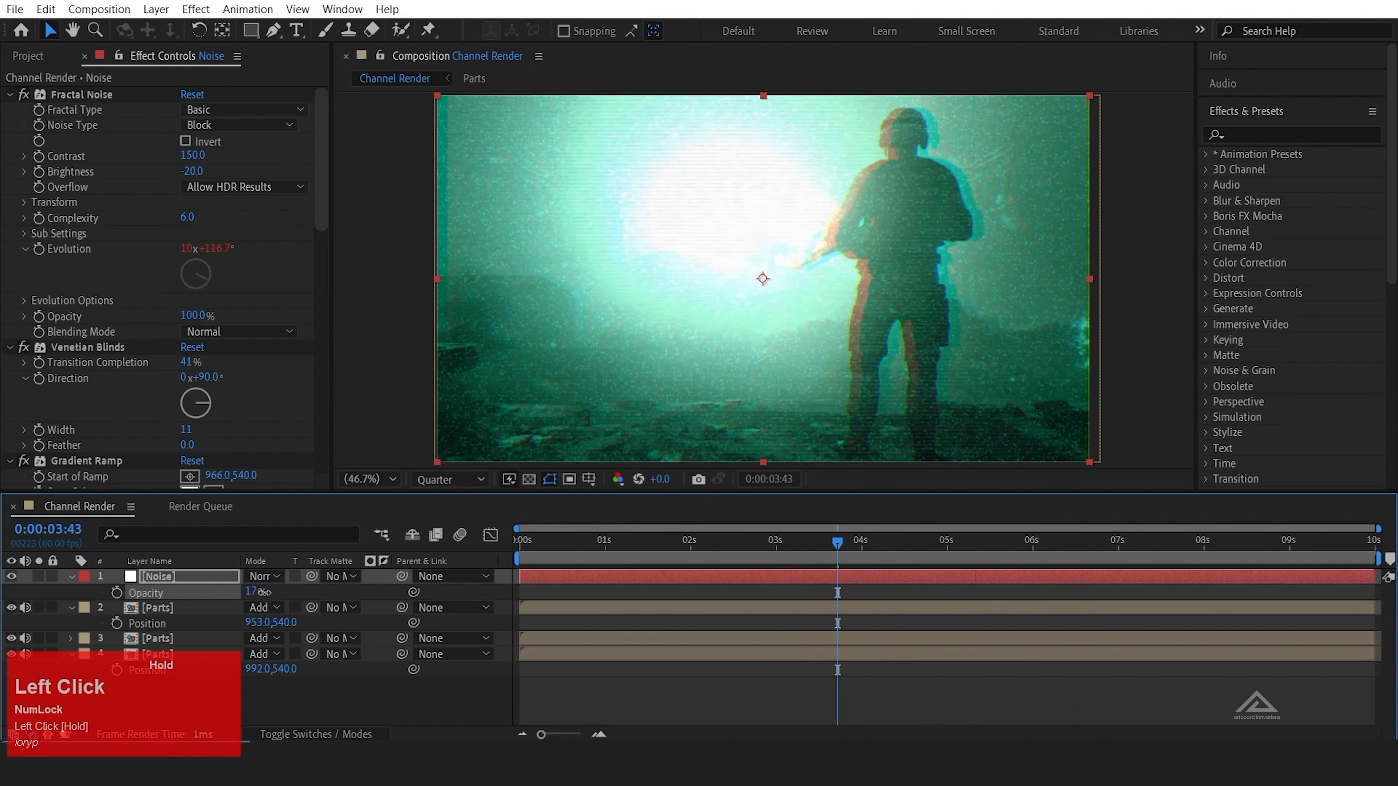
left_click_drag(835, 541, 750, 575)
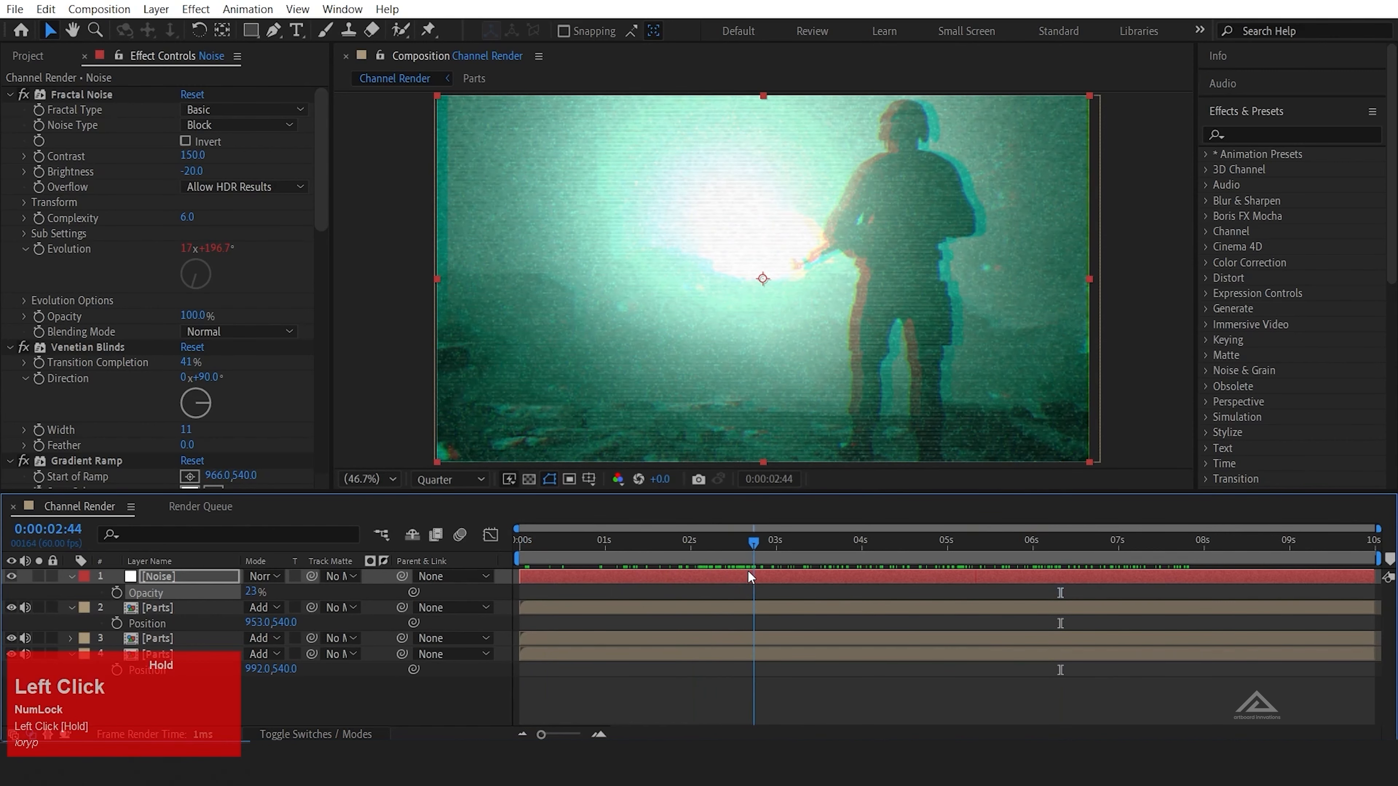
left_click_drag(747, 571, 777, 567)
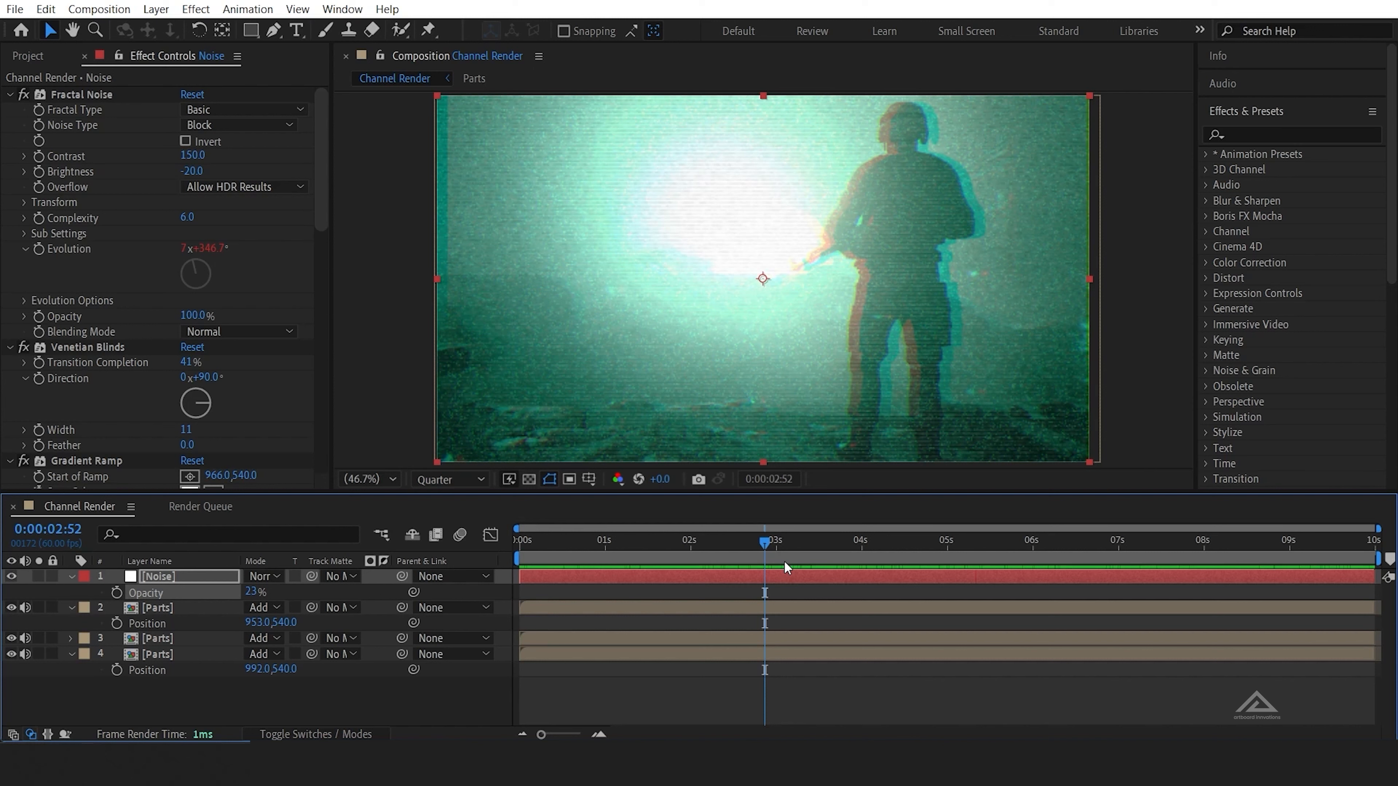
Step: Change the Noise layer's blending mode to Add with 24% Opacity and play back the composition
left_click(268, 577)
left_click(366, 259)
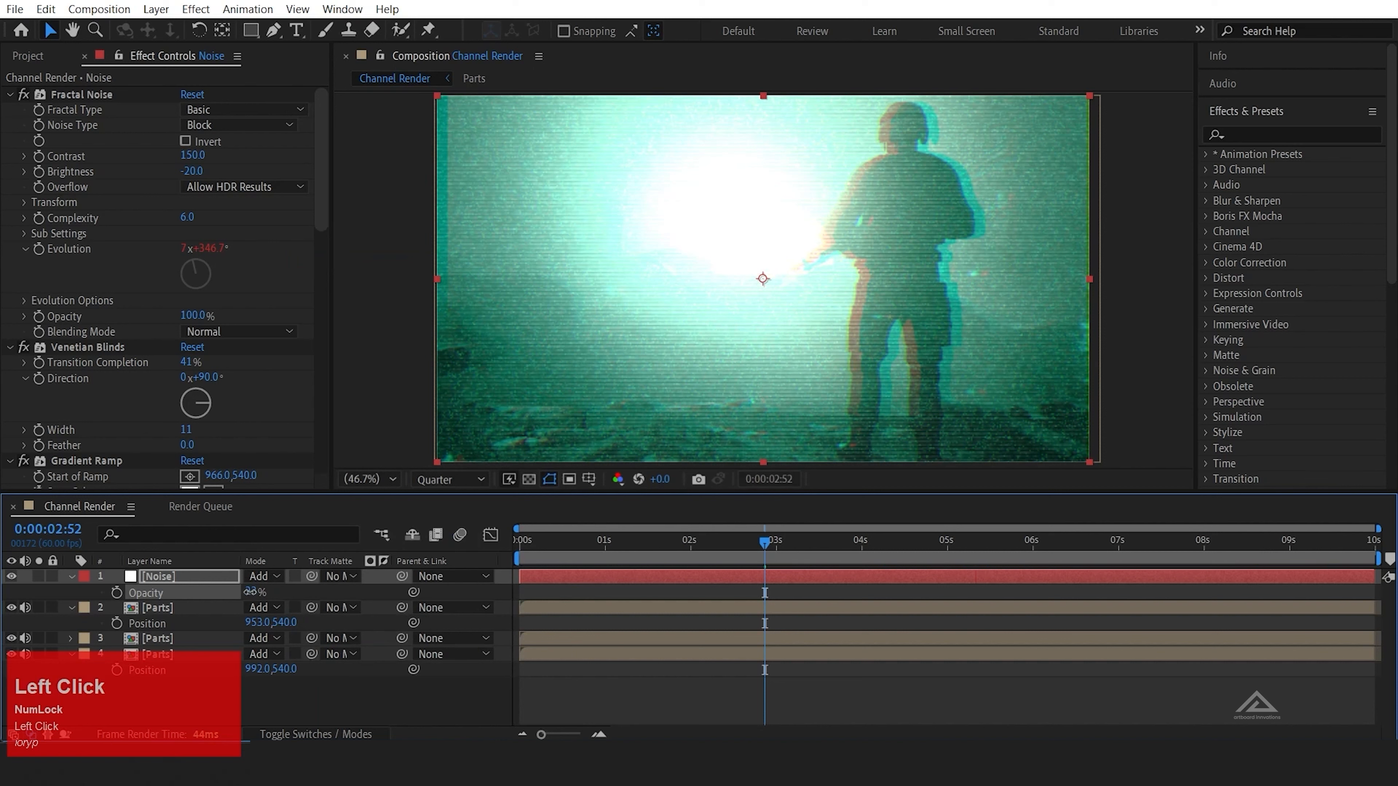
left_click_drag(250, 593, 245, 597)
left_click_drag(729, 553, 570, 568)
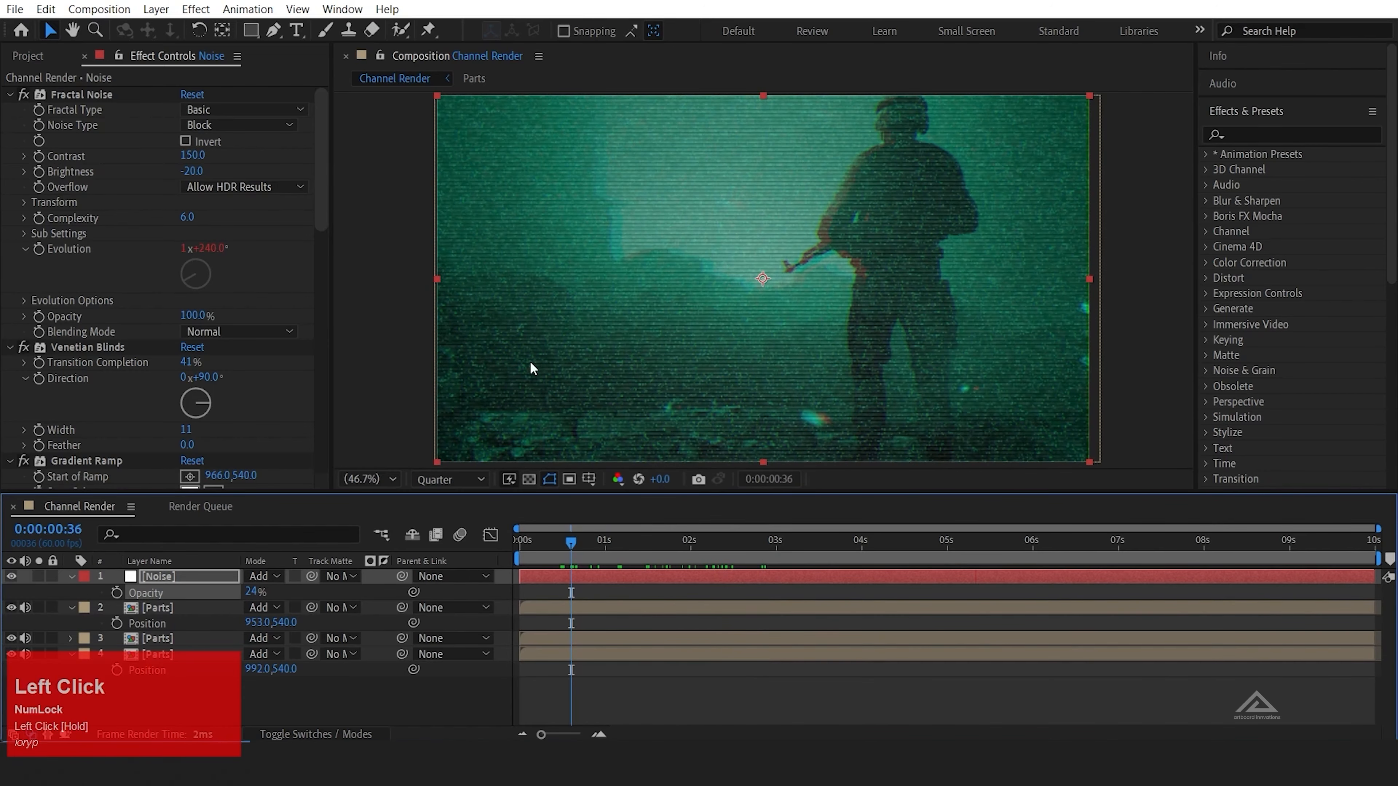
key("space")
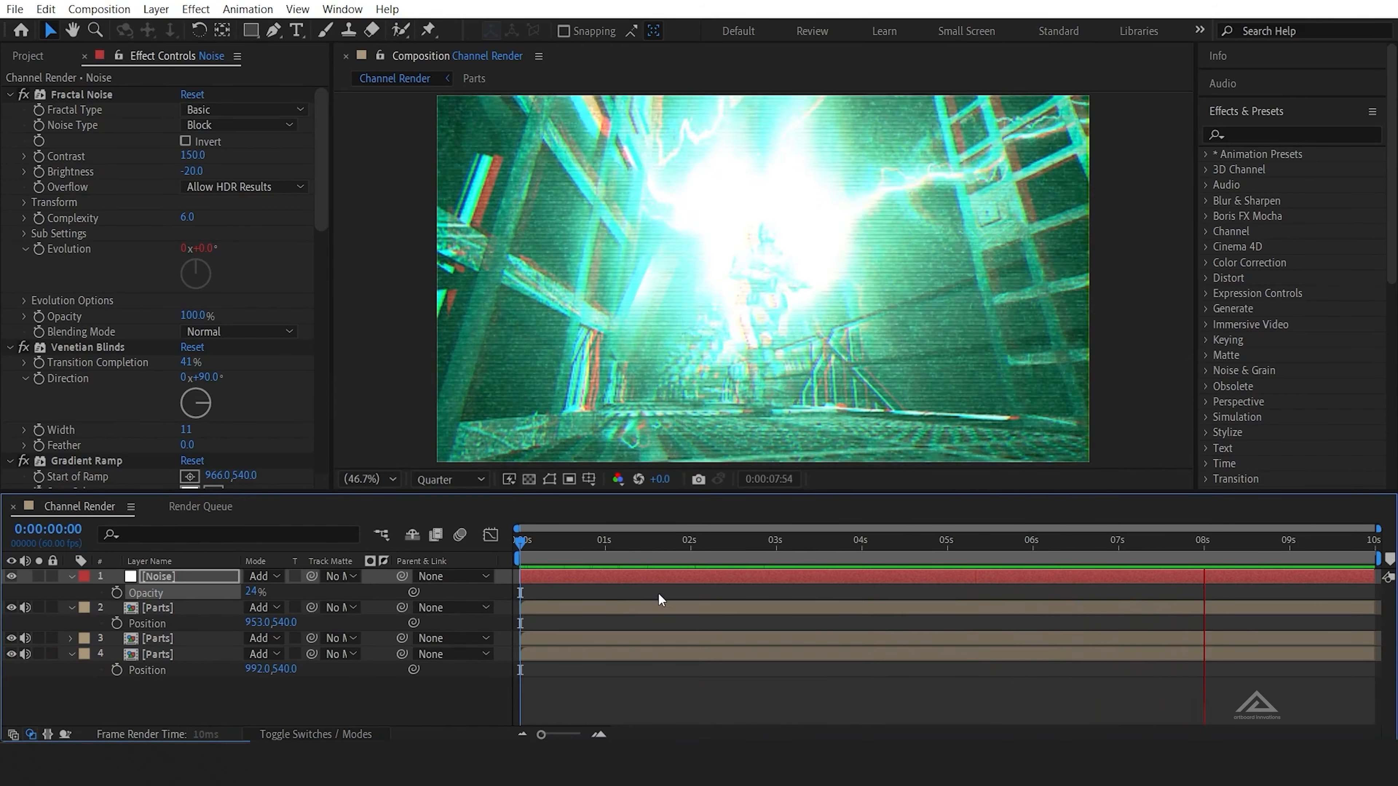
key("space")
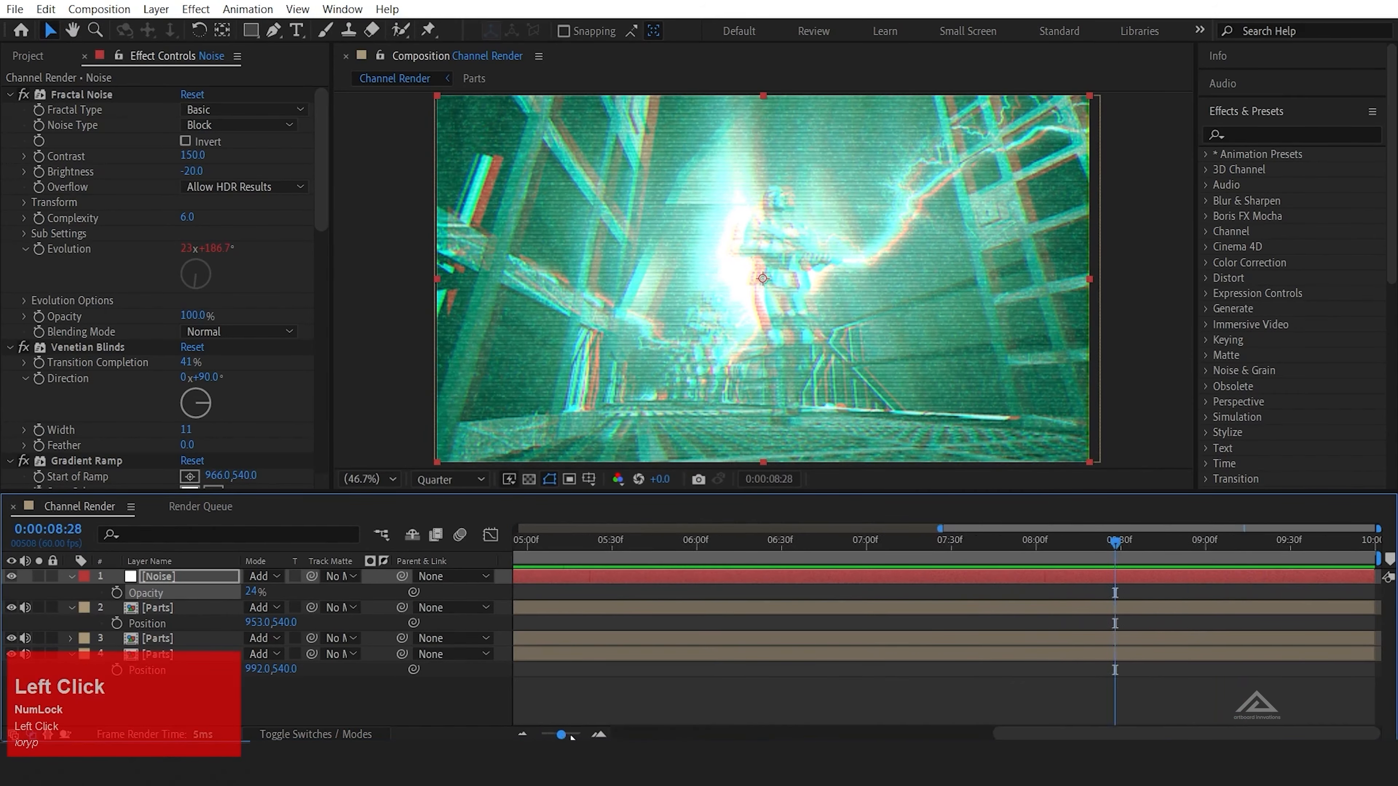
Step: Create a white 1920 x 1080 px solid named Correction above the Noise layer
left_click(393, 479)
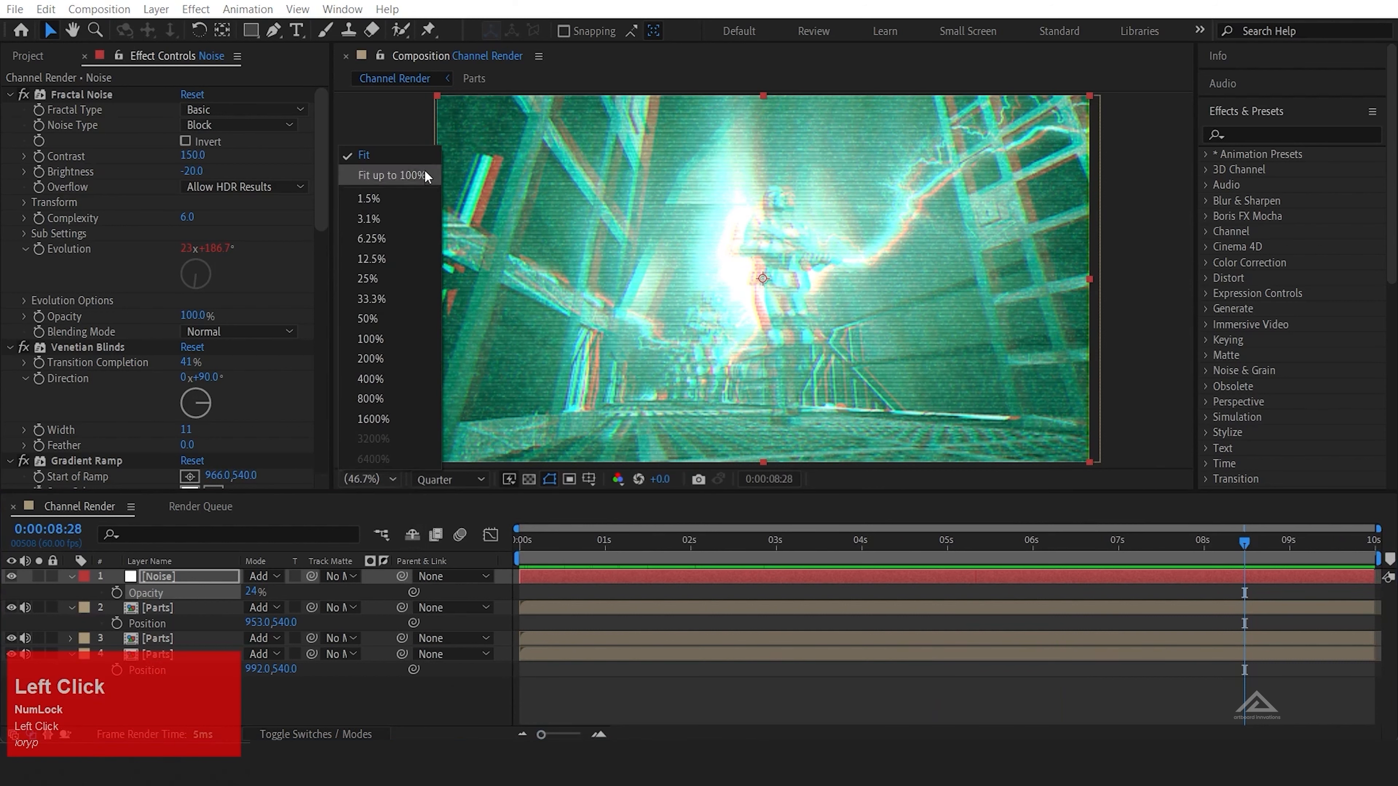
left_click(437, 165)
scroll(681, 242, "down", 2, "ctrl")
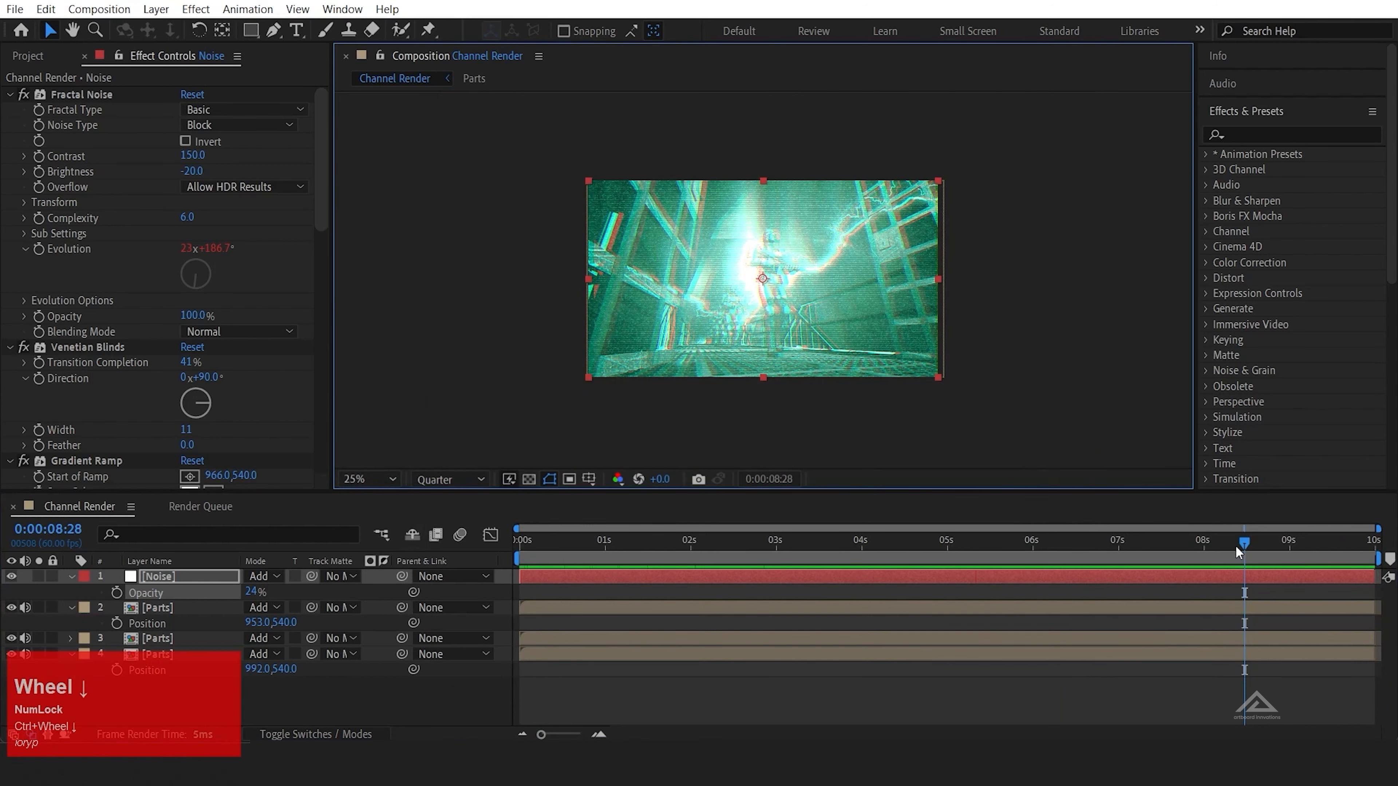
left_click_drag(1243, 555, 1288, 625)
right_click(376, 705)
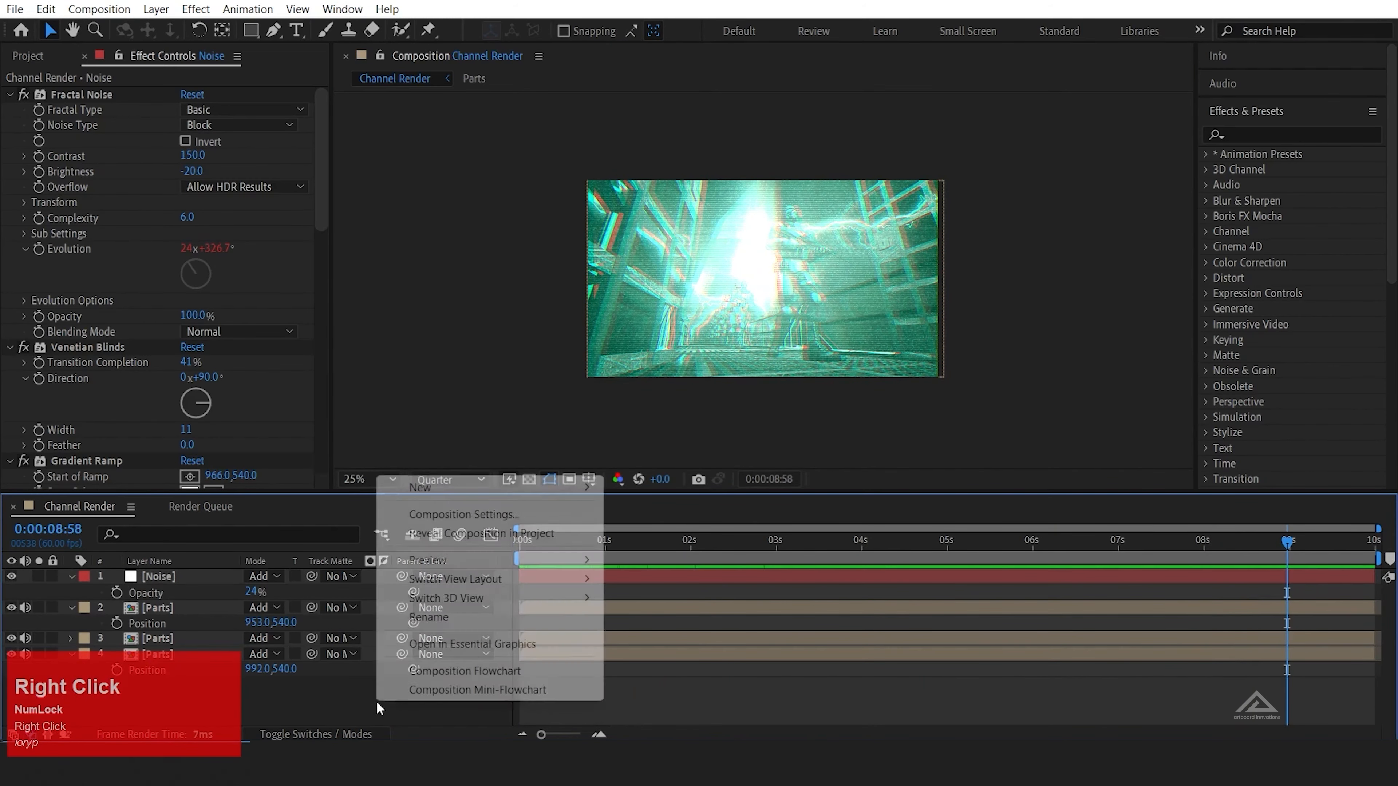
left_click(420, 487)
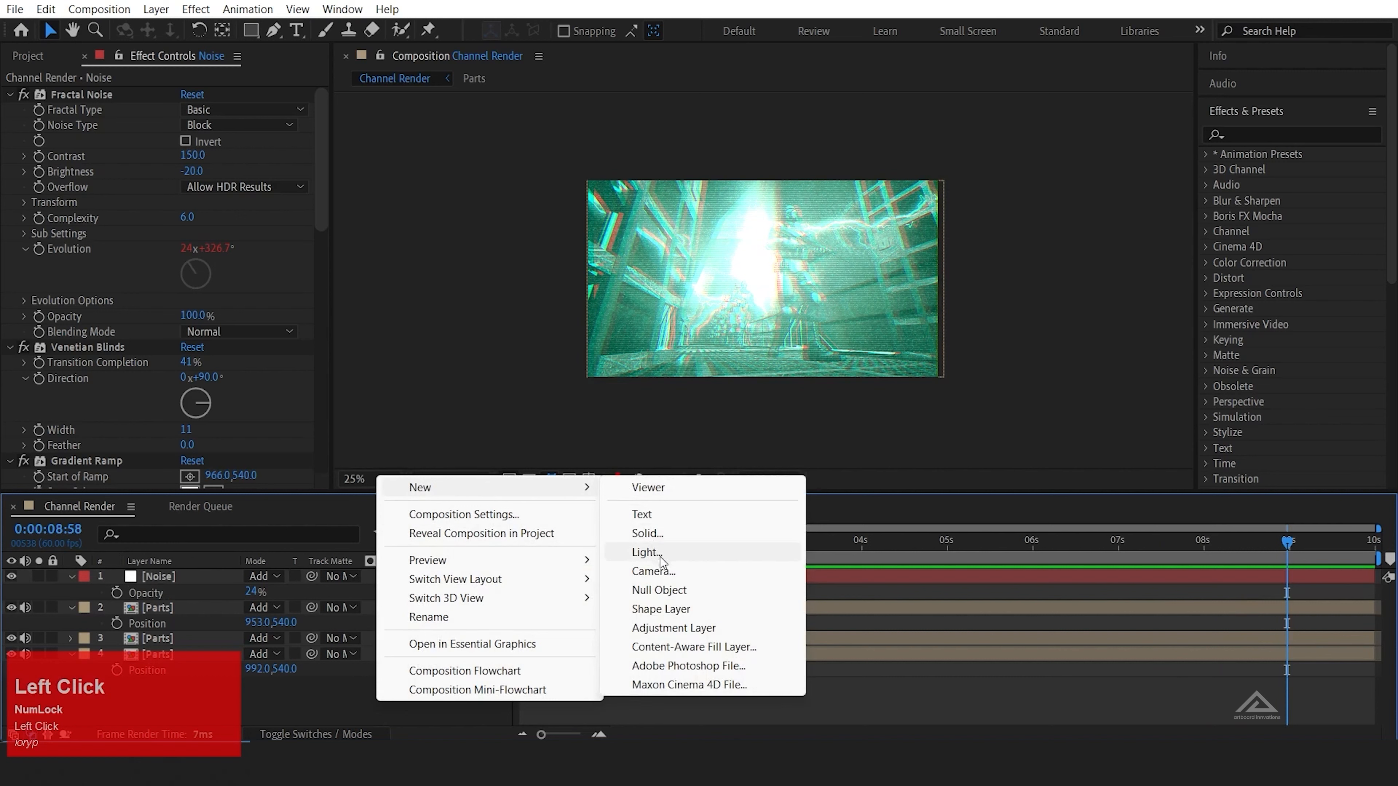
left_click(647, 533)
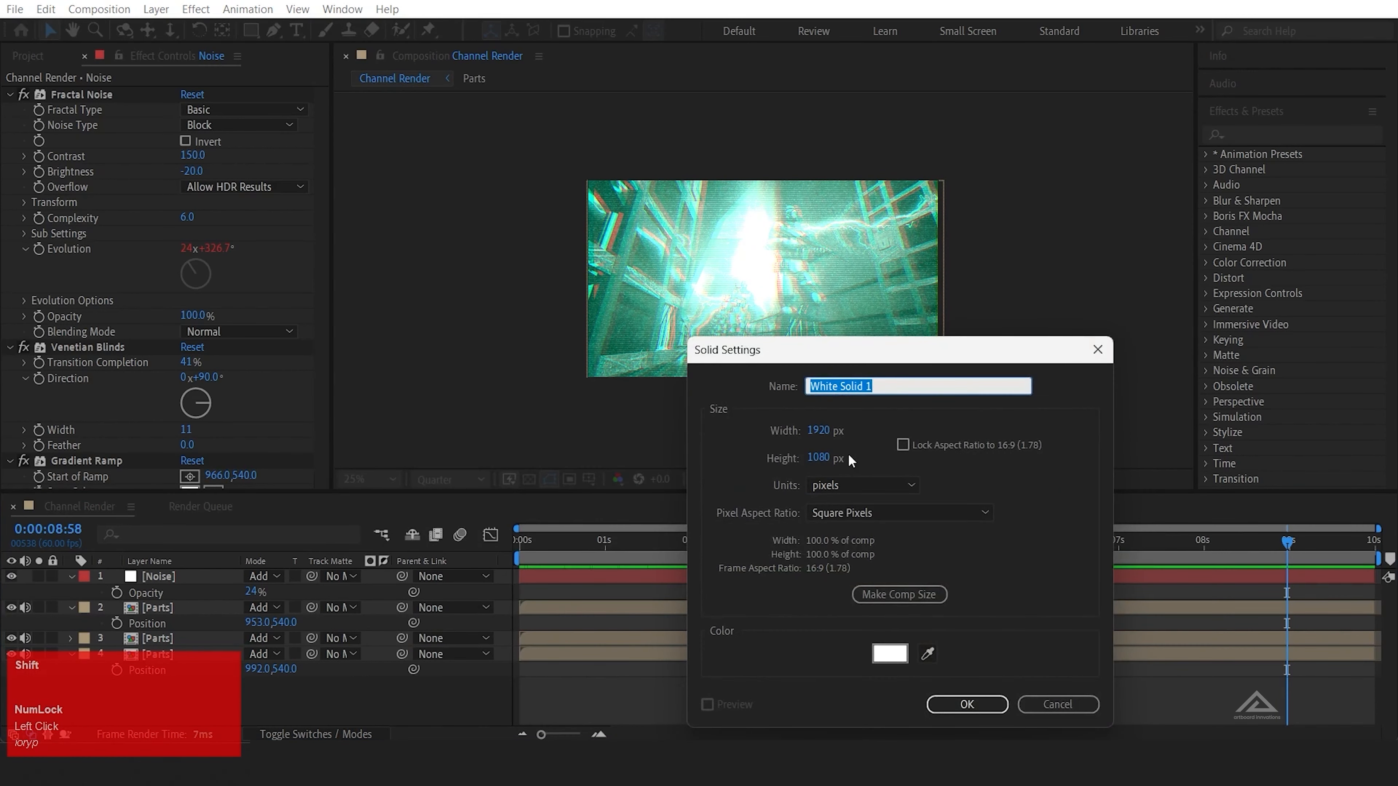
type("Correc")
type("tion")
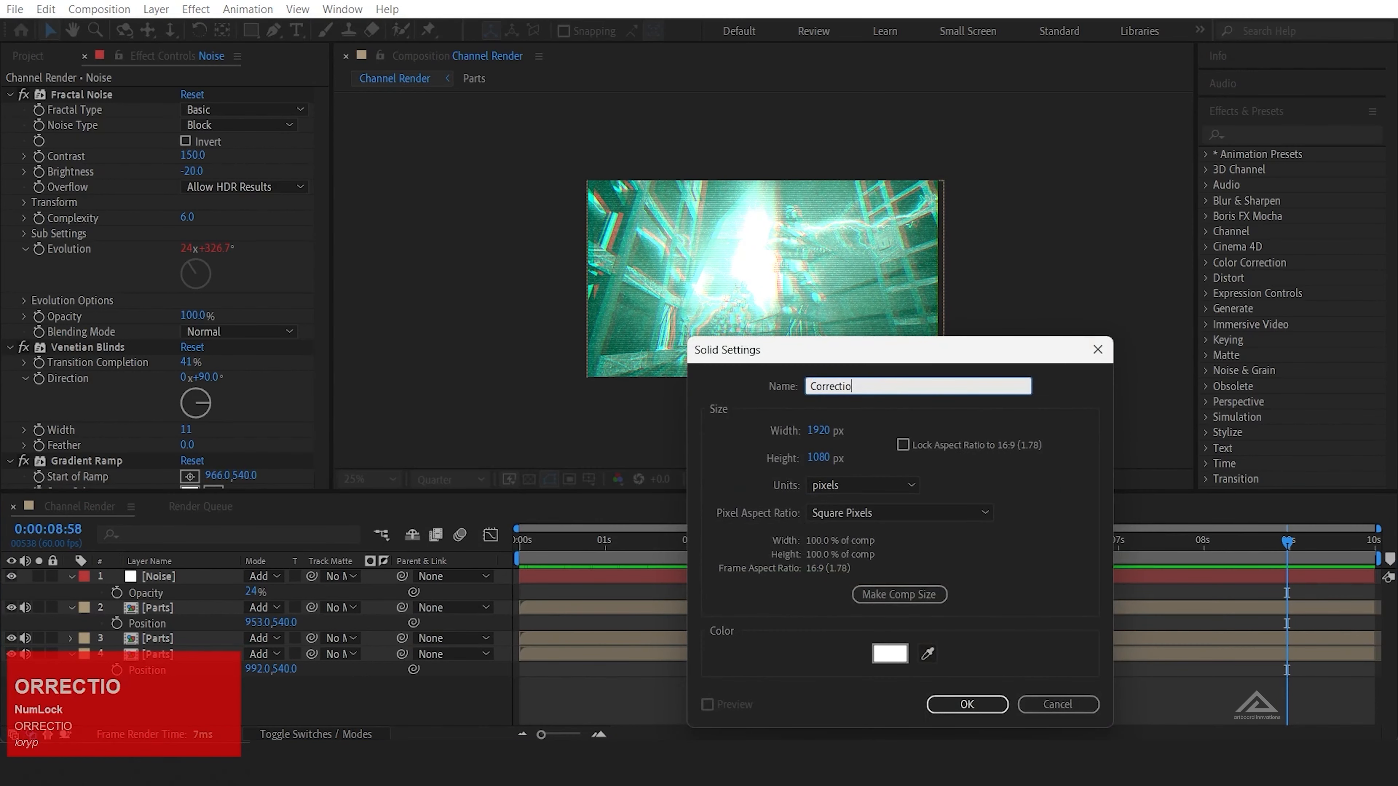
key("Return")
Step: Apply the Hue/Saturation effect to the Correction layer and set the layer's blending mode to Soft Light
left_click(1261, 134)
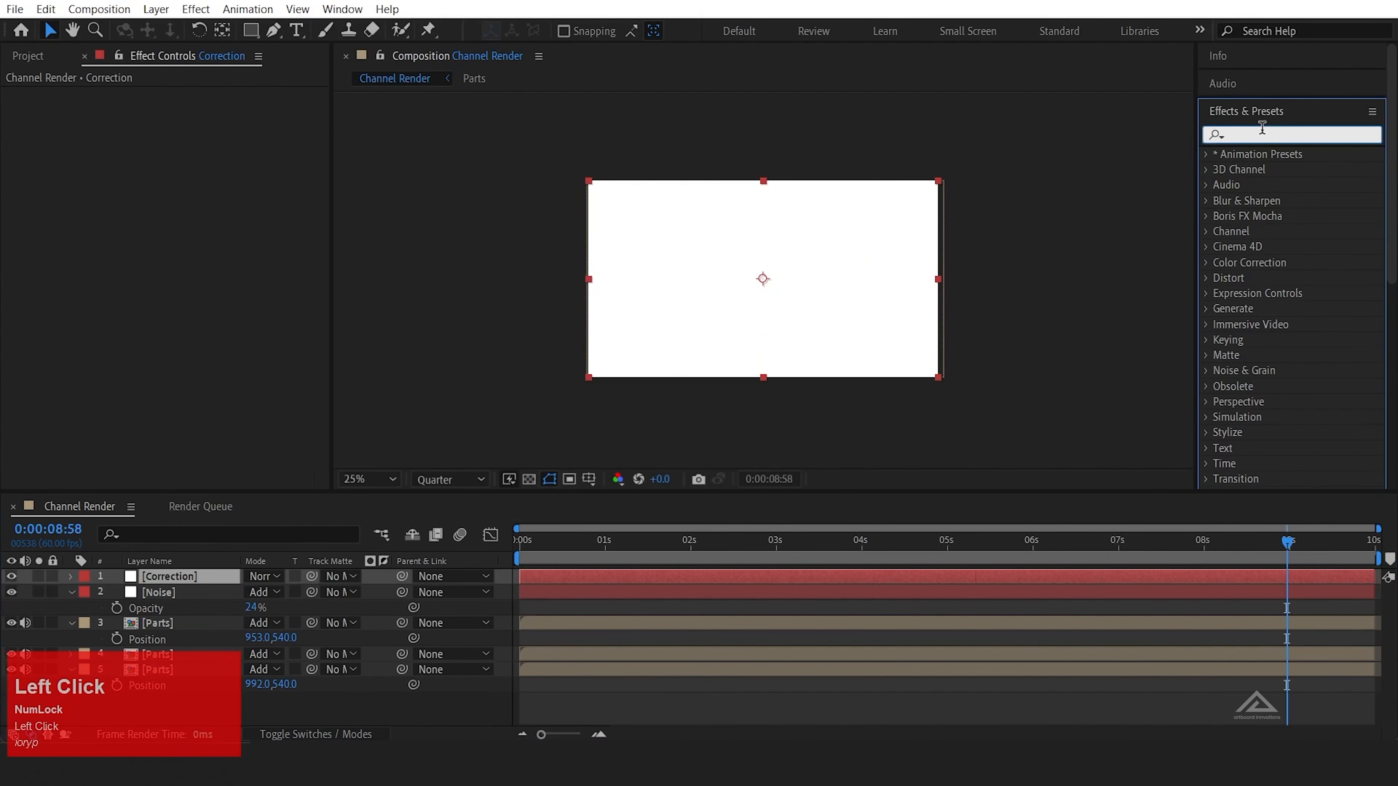
type("hue")
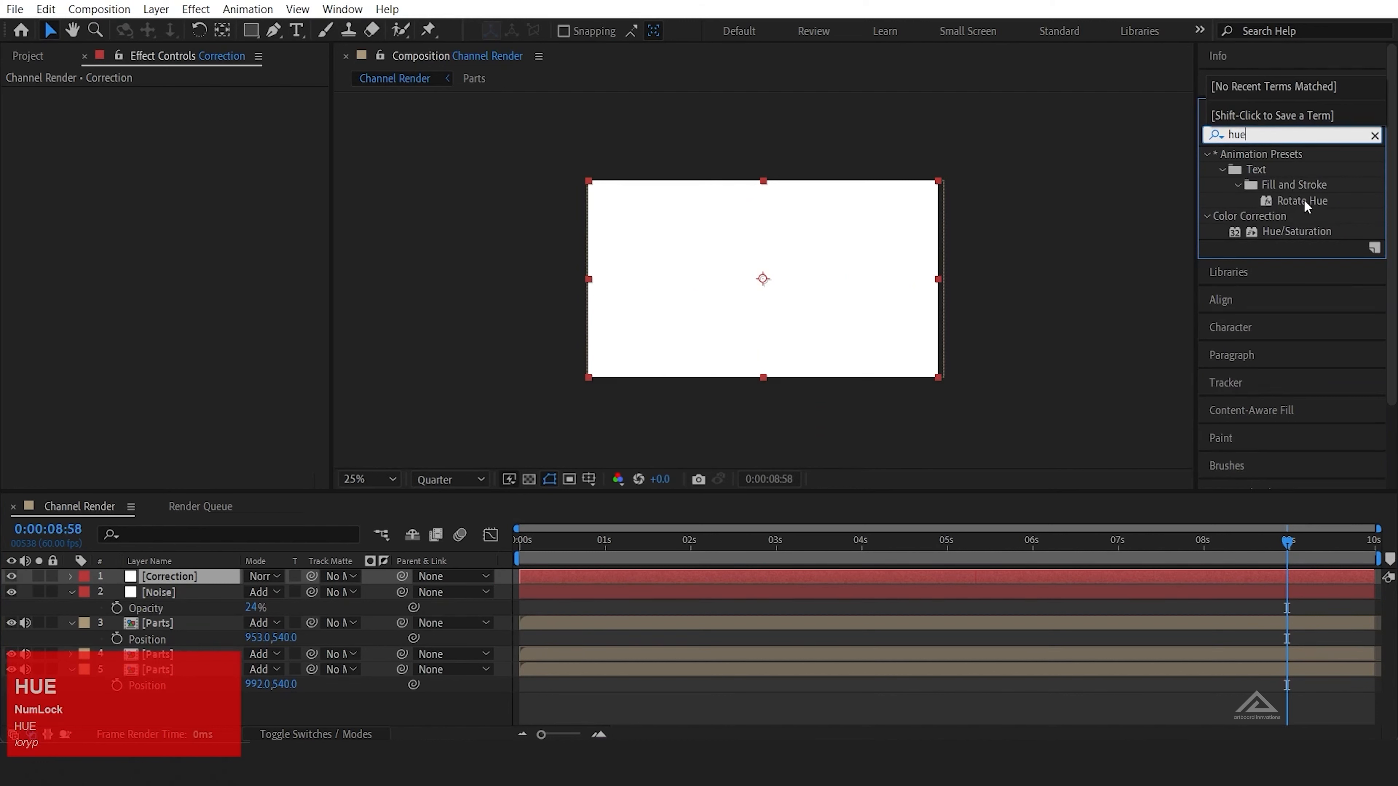
double_click(1298, 230)
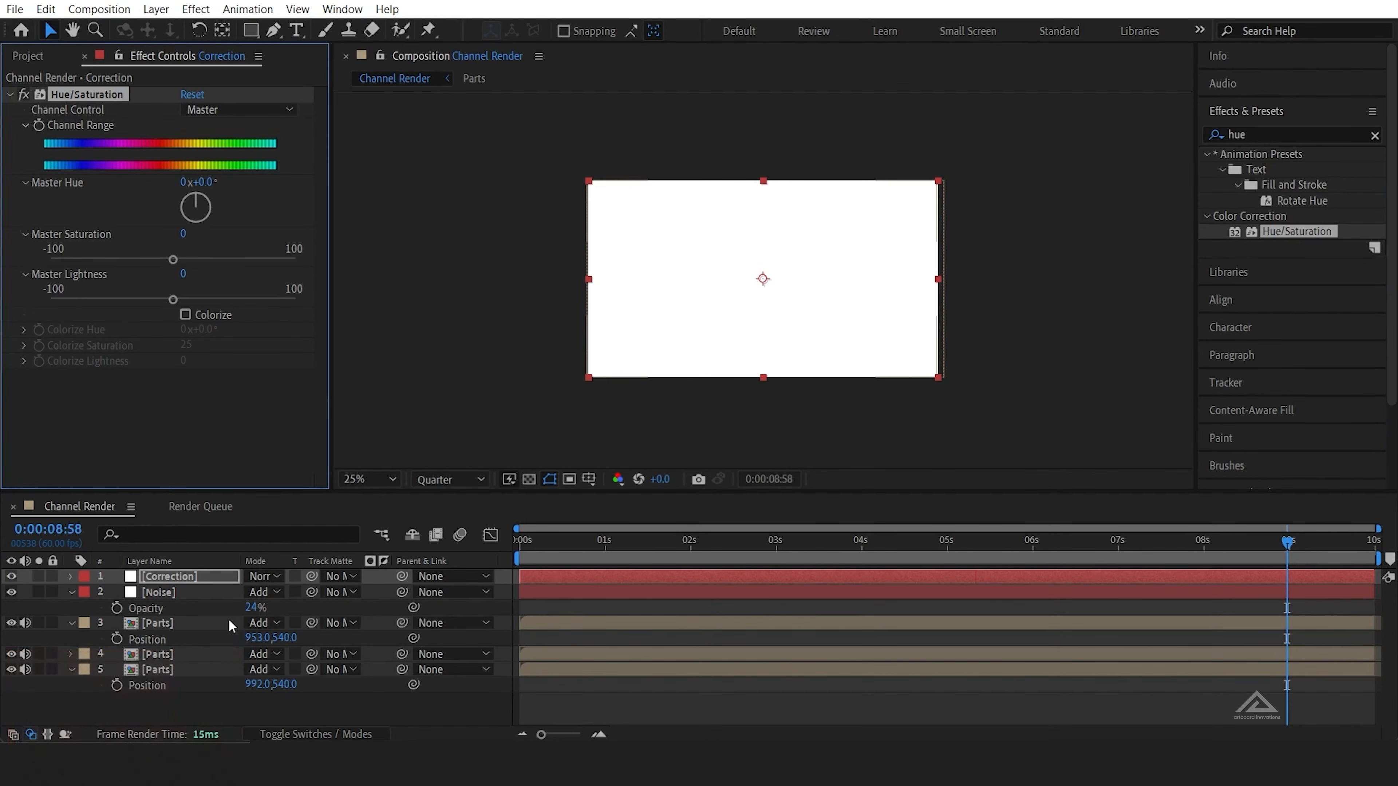
left_click(278, 578)
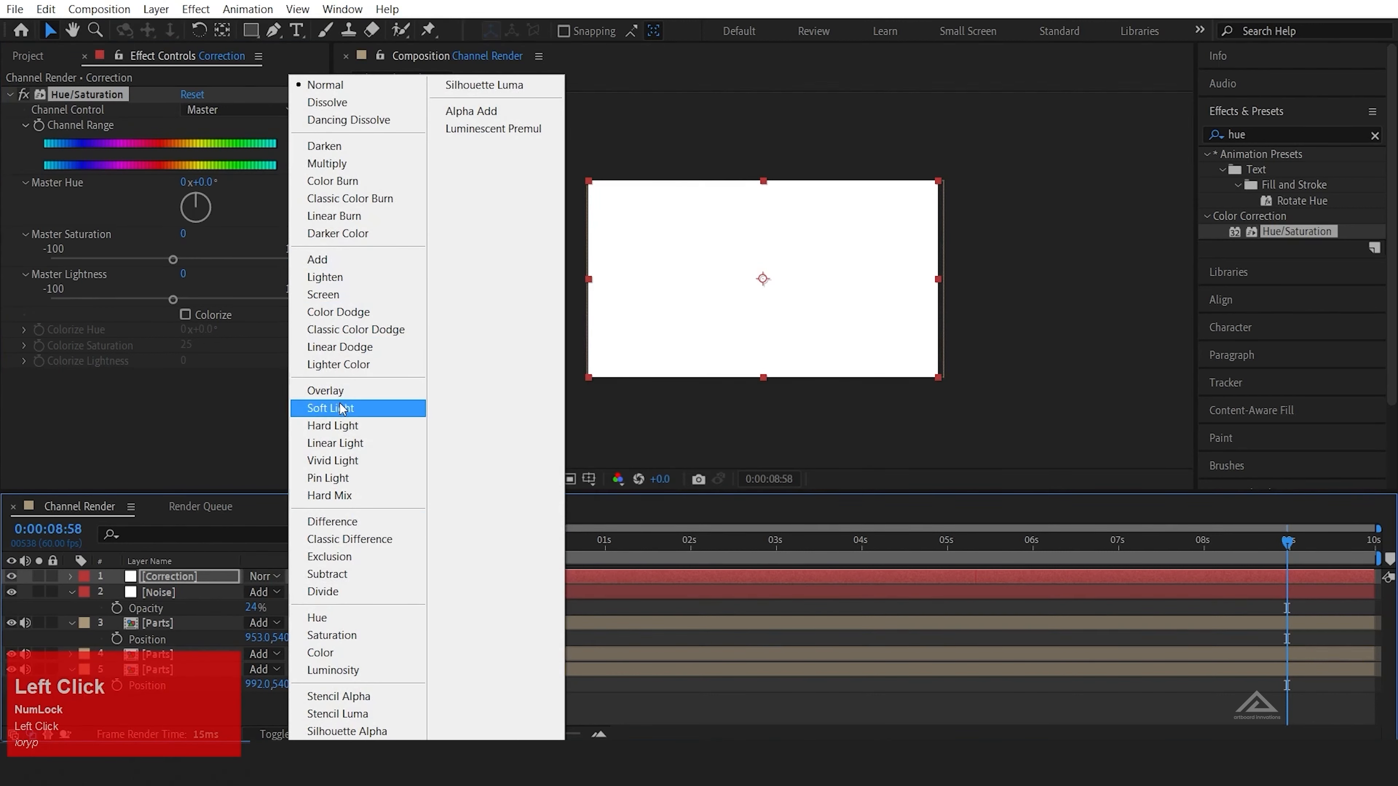
left_click(399, 410)
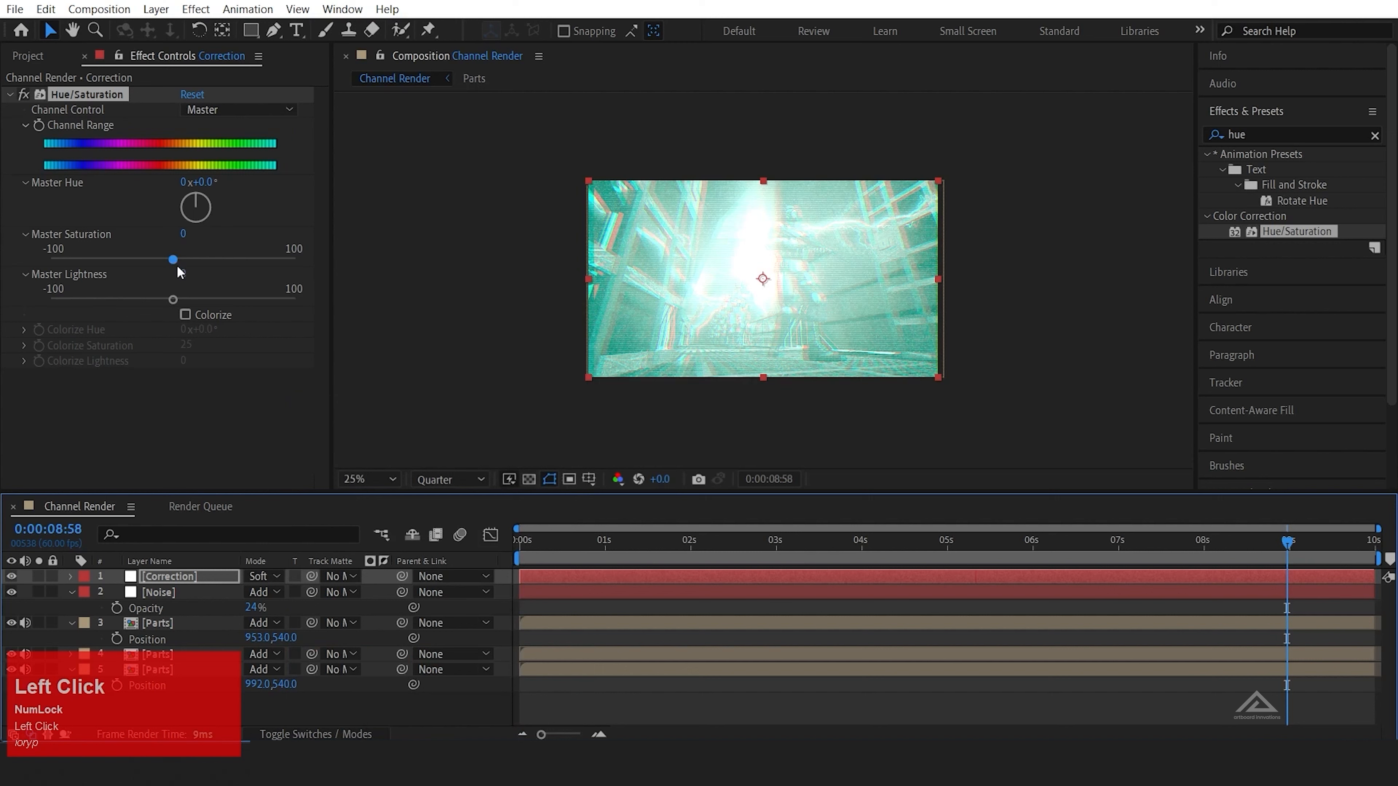
Step: Set the Correction layer's Master Saturation to 100 and Master Lightness to -80, and play back the composition from the start
left_click_drag(173, 256, 369, 282)
left_click_drag(174, 302, 3, 307)
left_click_drag(1288, 543, 1026, 560)
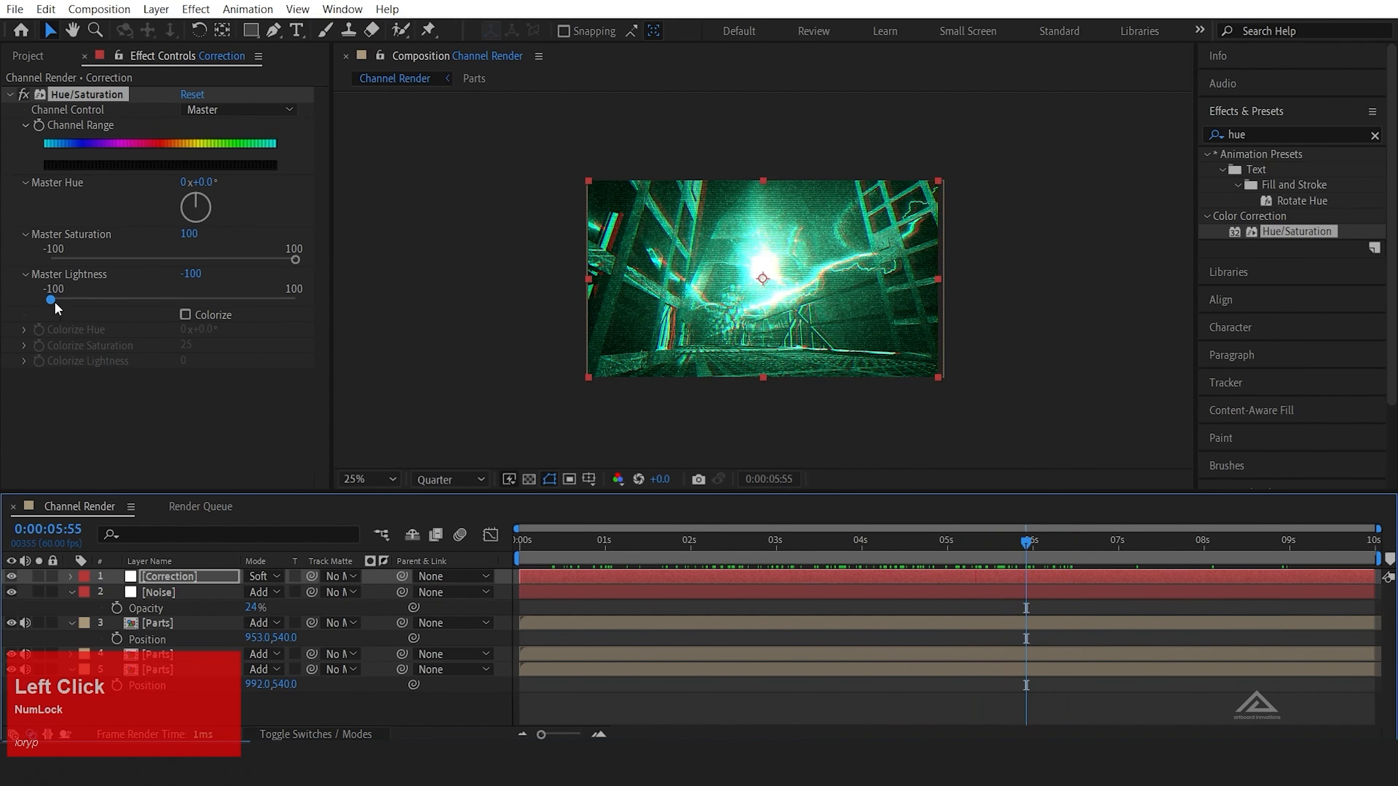
left_click_drag(53, 300, 75, 301)
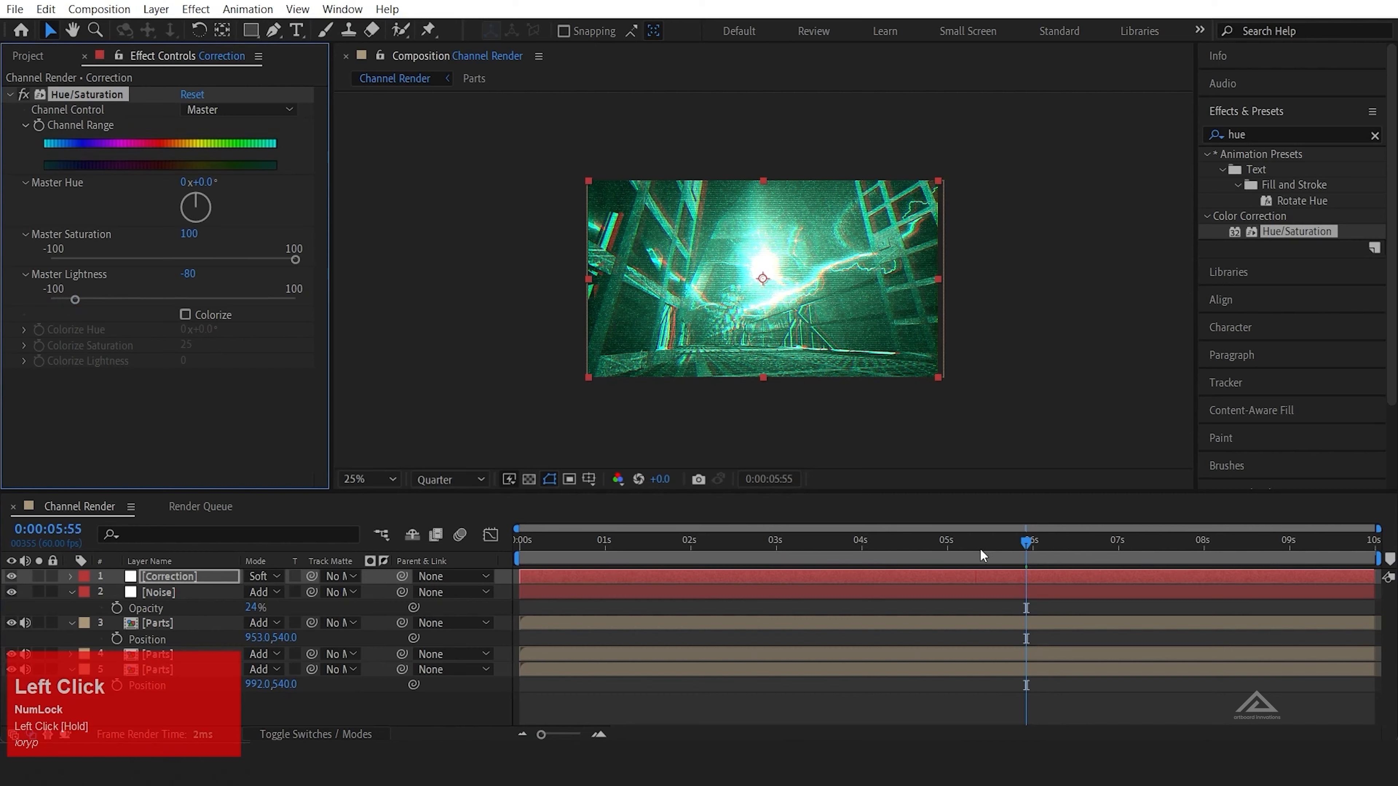
left_click_drag(1007, 542, 1376, 549)
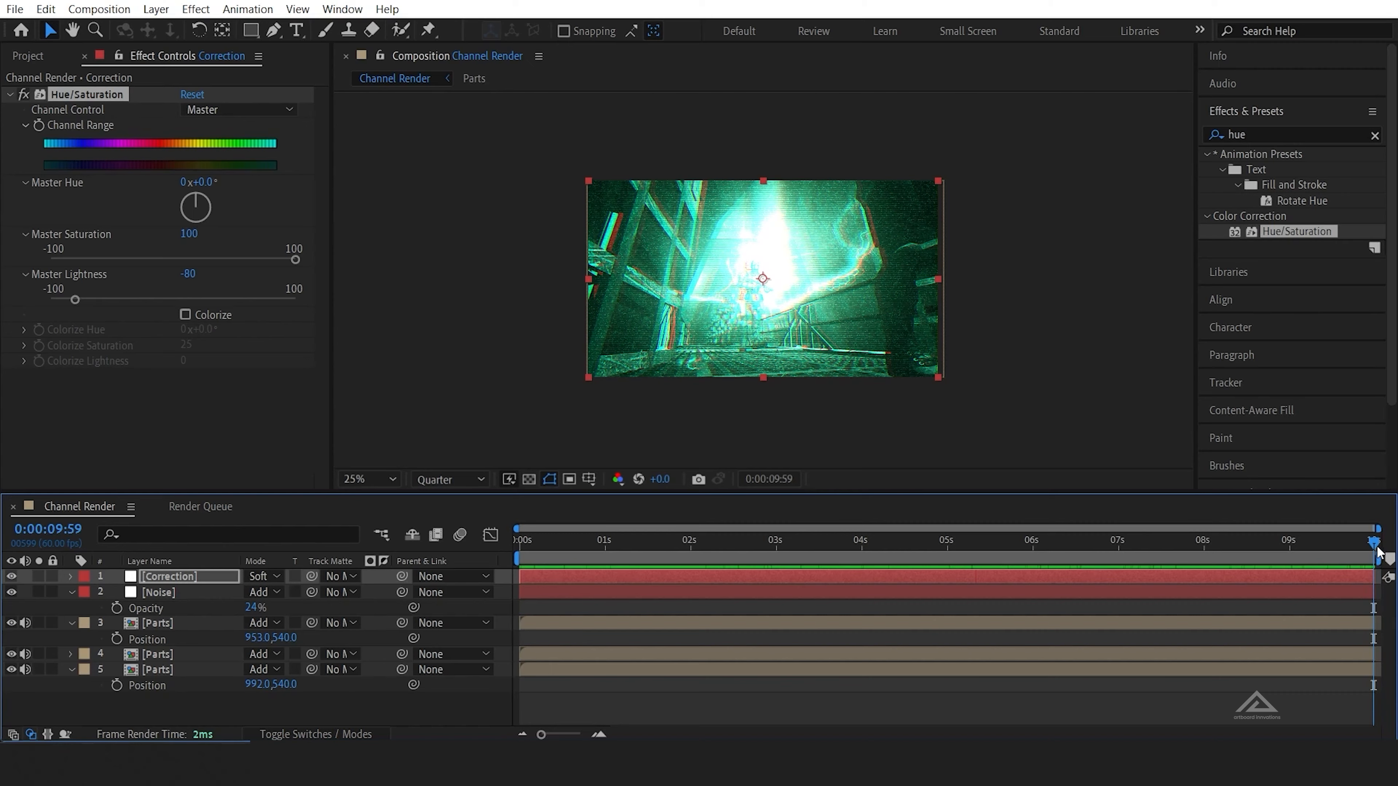
left_click_drag(1377, 553, 954, 597)
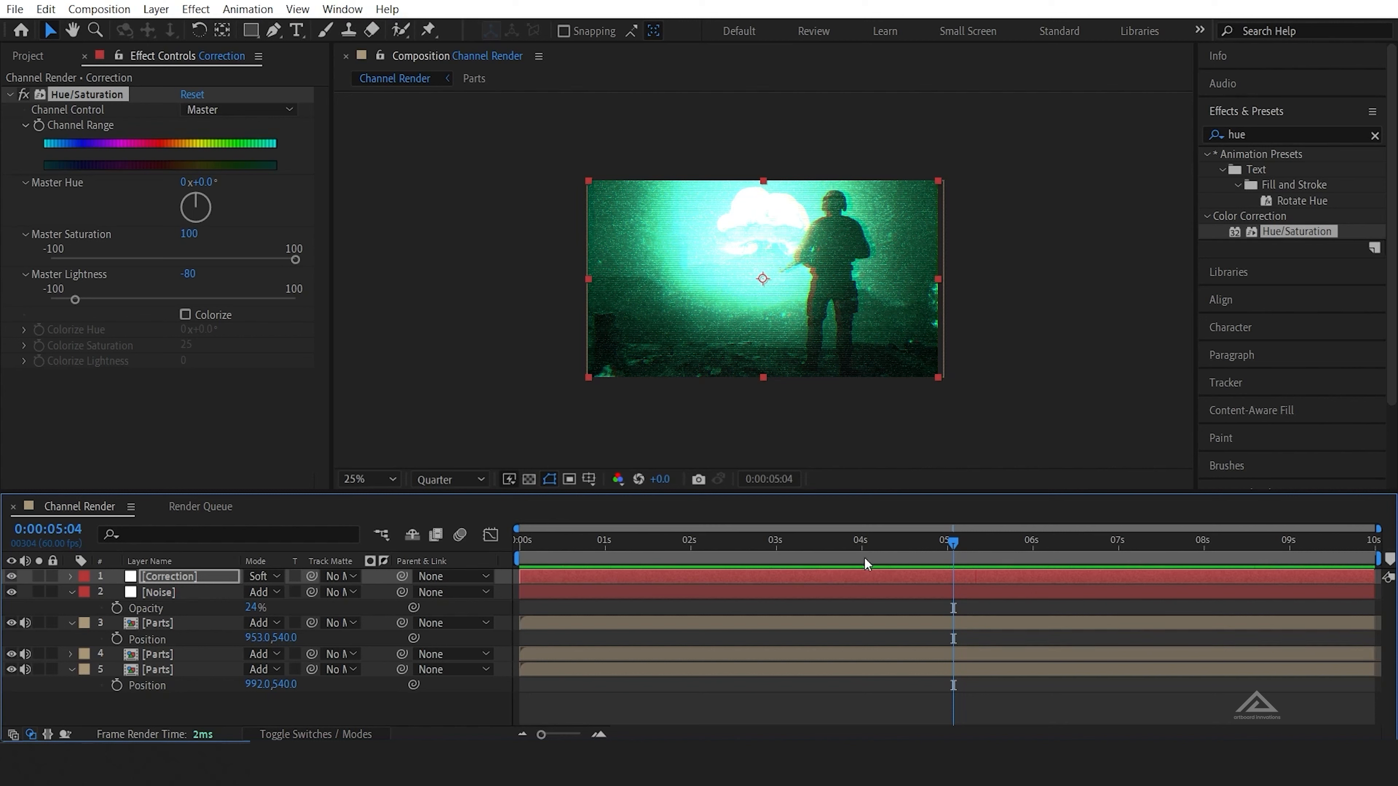
left_click_drag(914, 546, 533, 477)
key("space")
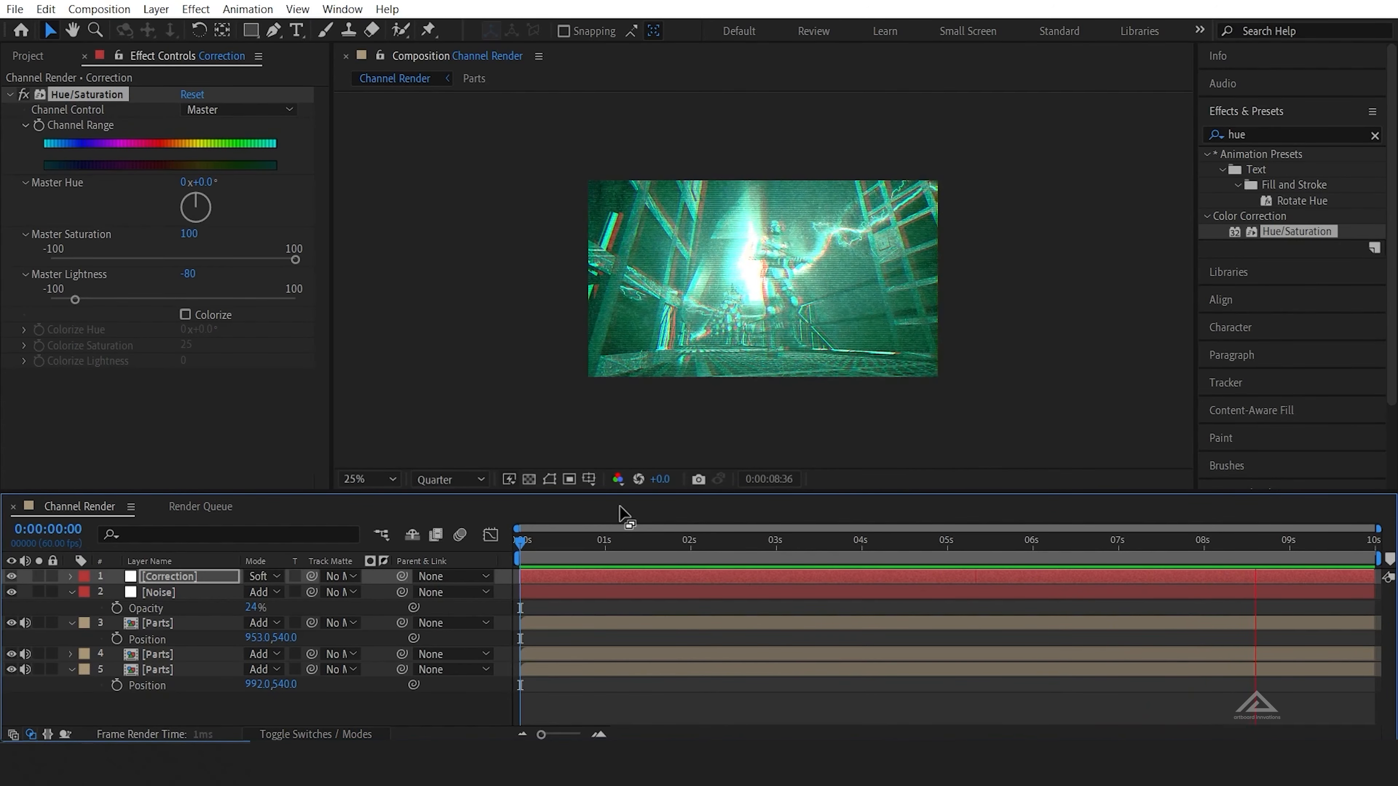
key("space")
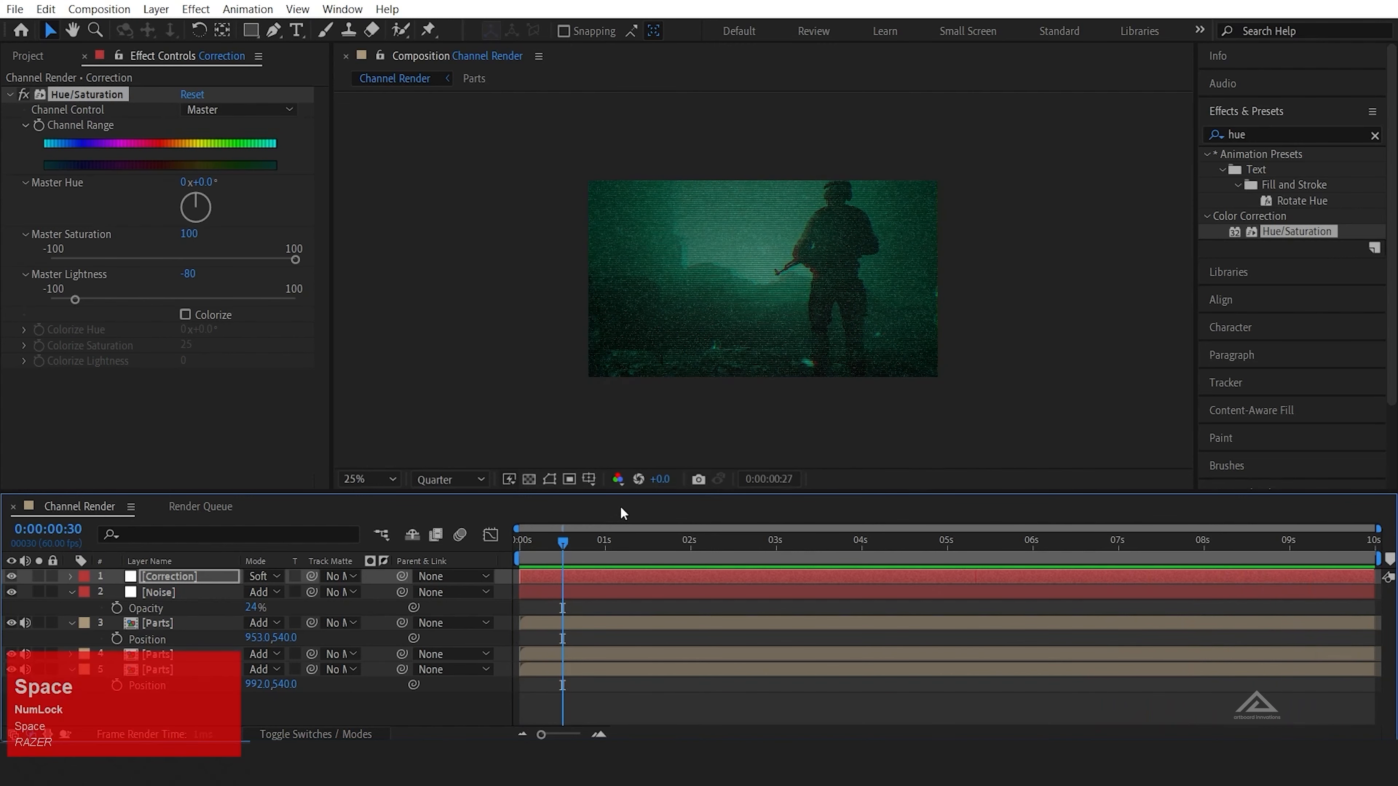